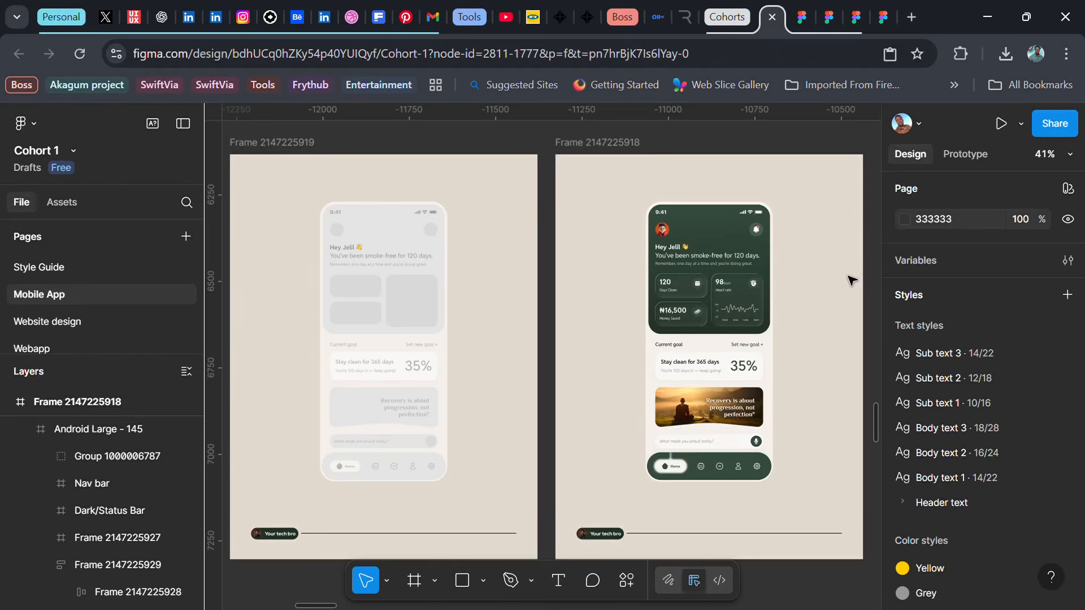
{"action": "scroll", "coordinate": [743, 368], "scroll_direction": "down", "scroll_amount": 1}
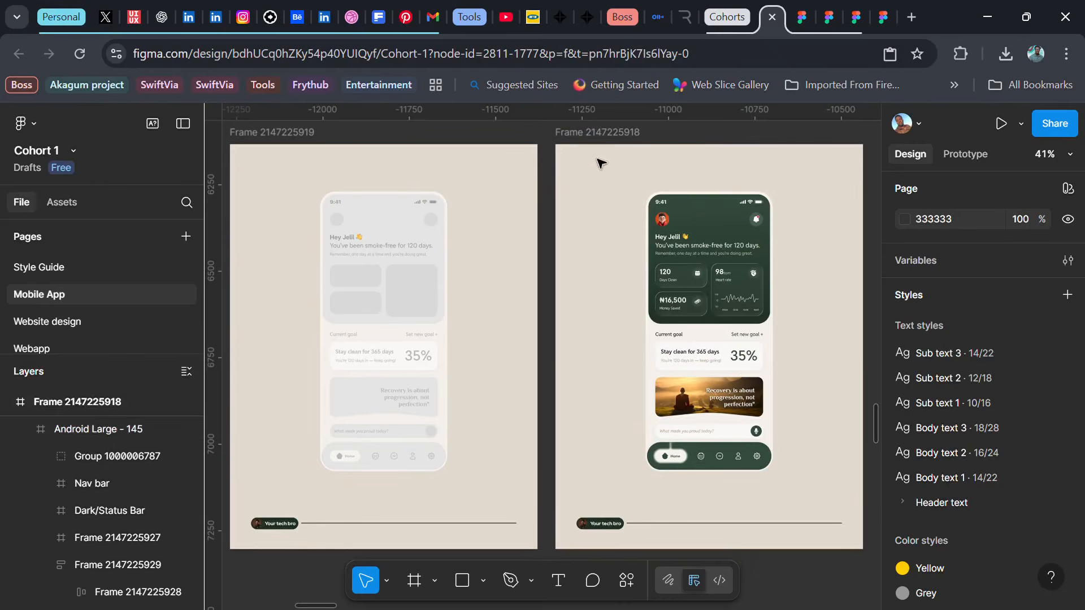
{"action": "left_click", "coordinate": [603, 142]}
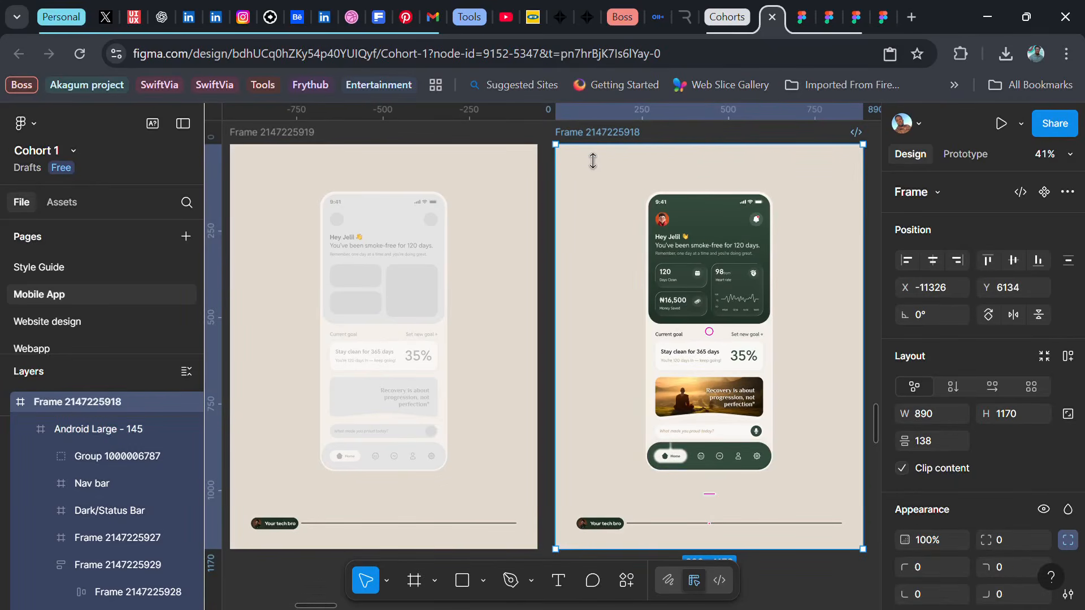
{"action": "key", "text": "ctrl+k"}
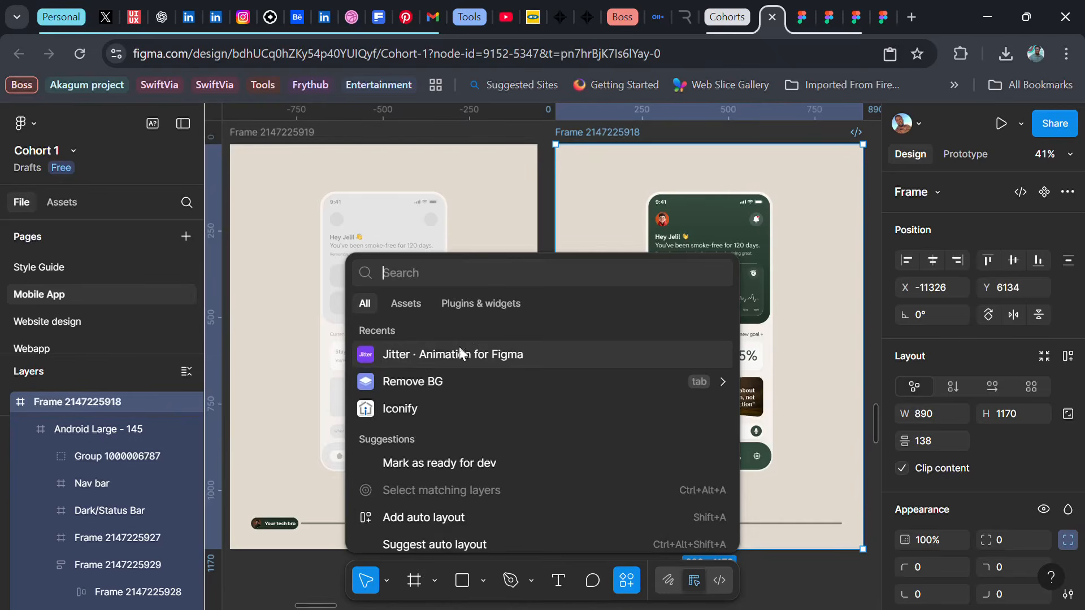
{"action": "left_click", "coordinate": [464, 304]}
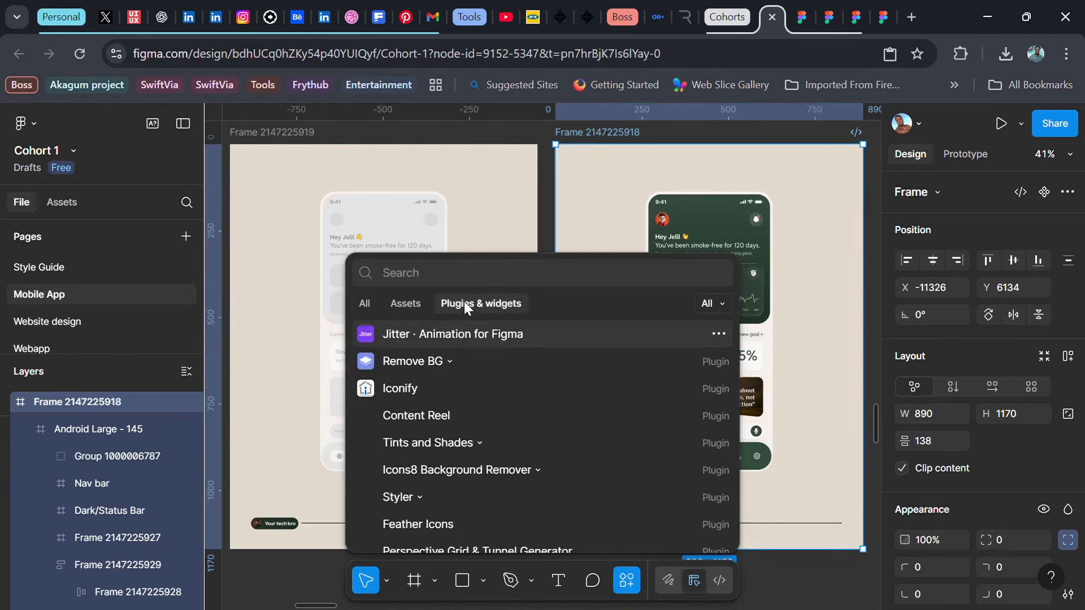
{"action": "type", "text": "jitter"}
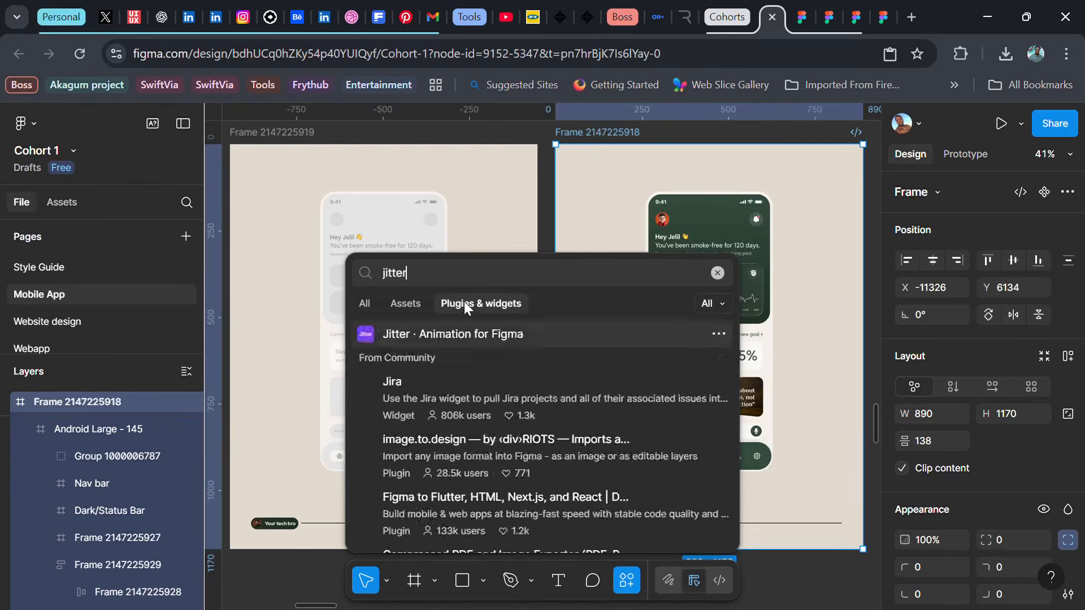
{"action": "left_click", "coordinate": [401, 337]}
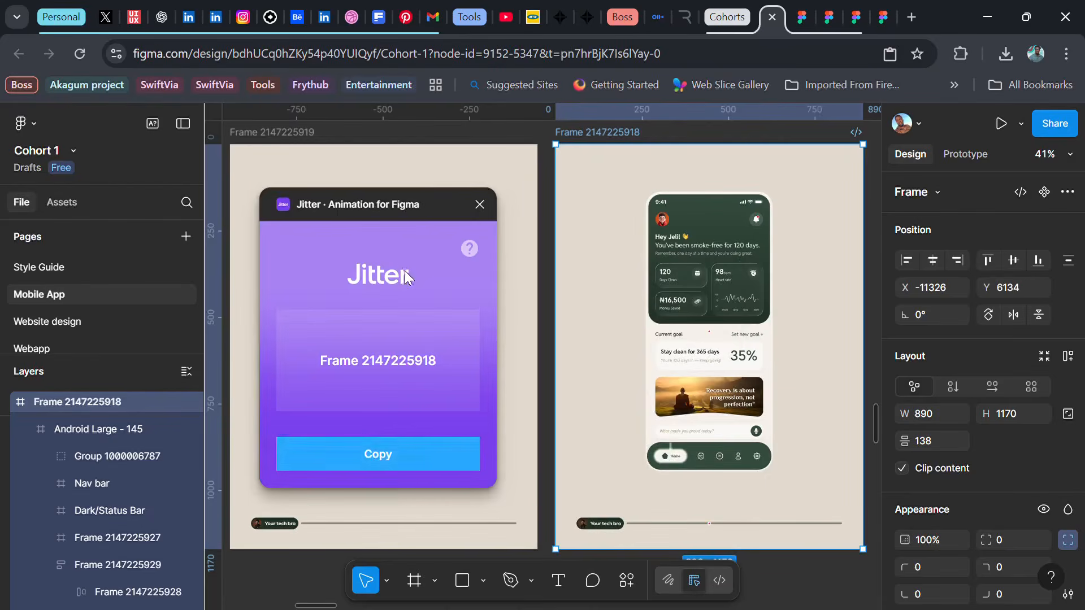
{"action": "left_click", "coordinate": [373, 455]}
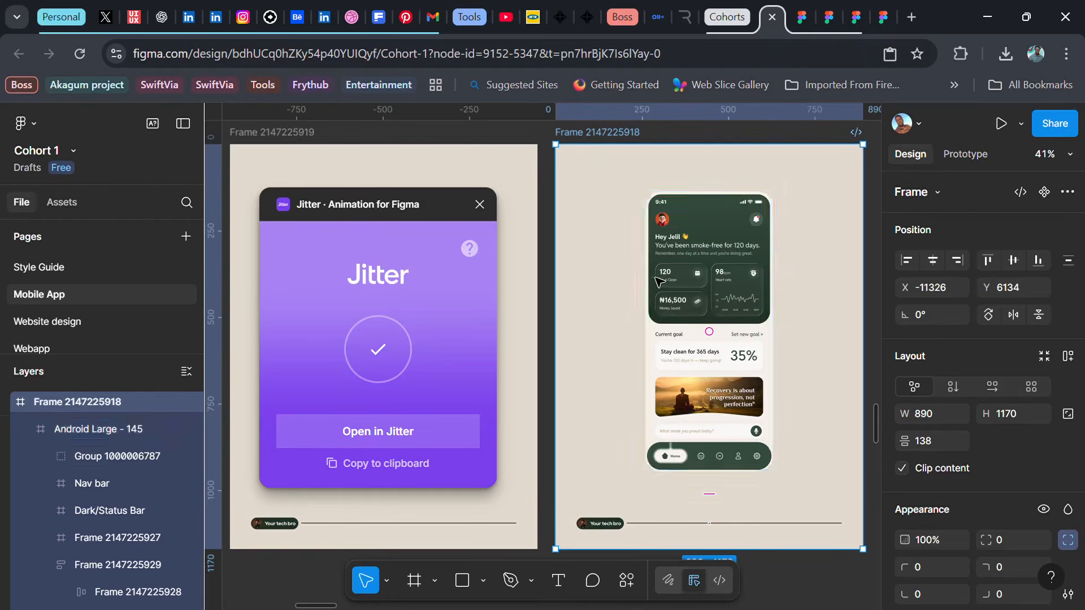
{"action": "left_click", "coordinate": [373, 427]}
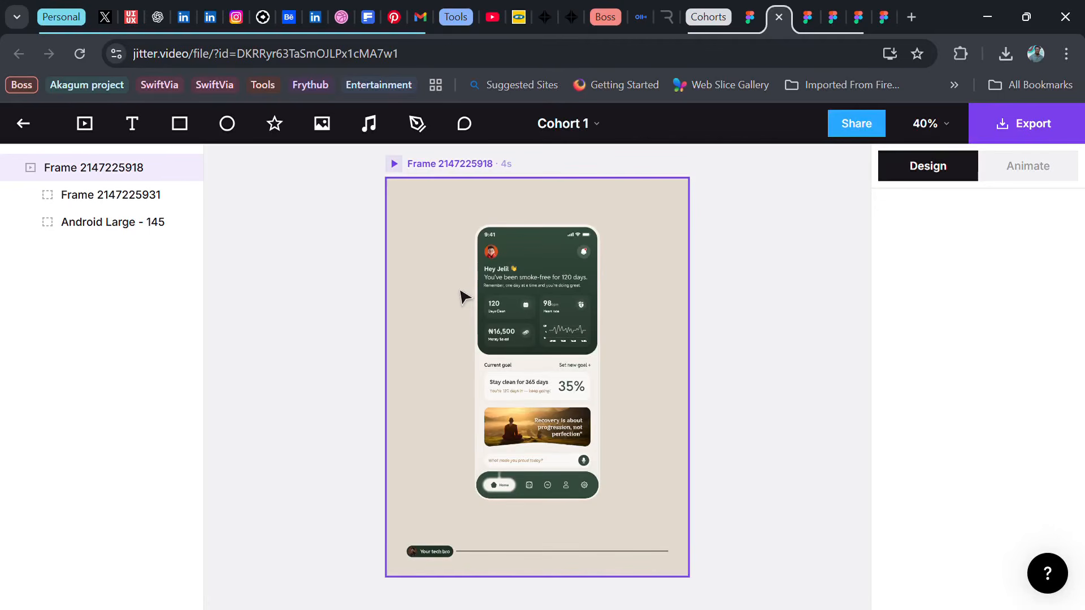
- Add a Move & Scale in animation to Rectangle 1118, the green background behind the phone screen's header
{"action": "left_click", "coordinate": [337, 330]}
{"action": "left_click", "coordinate": [491, 359]}
{"action": "left_click", "coordinate": [492, 359]}
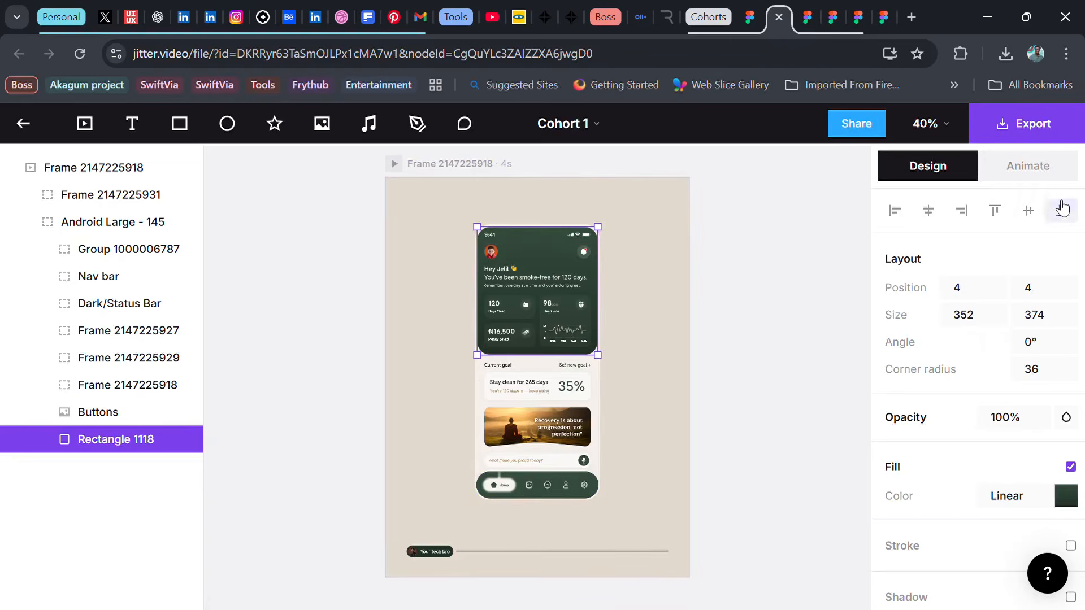
{"action": "left_click", "coordinate": [1033, 167]}
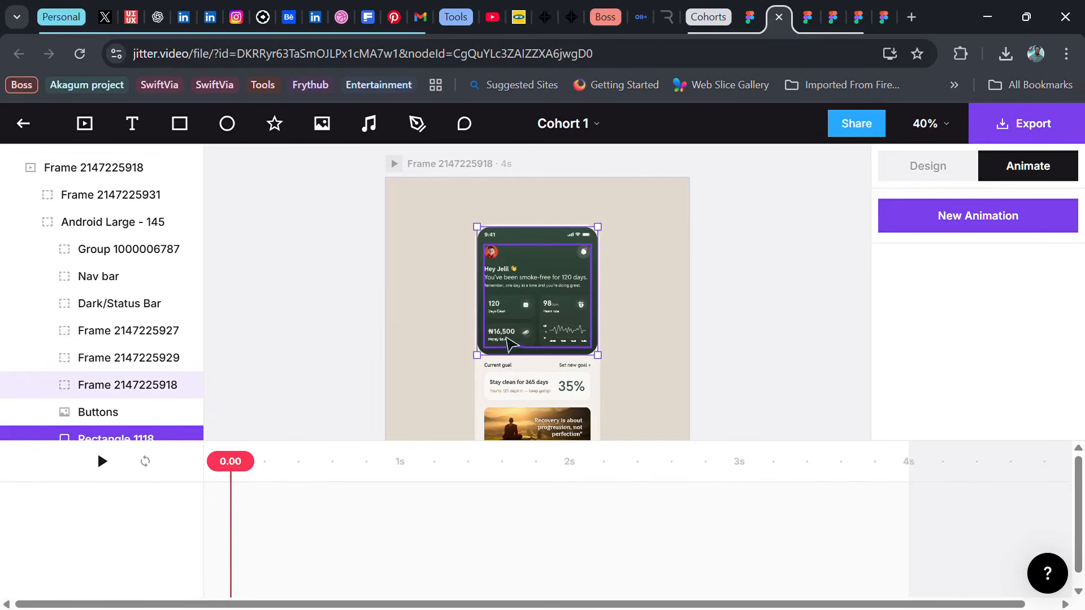
{"action": "left_click", "coordinate": [971, 216]}
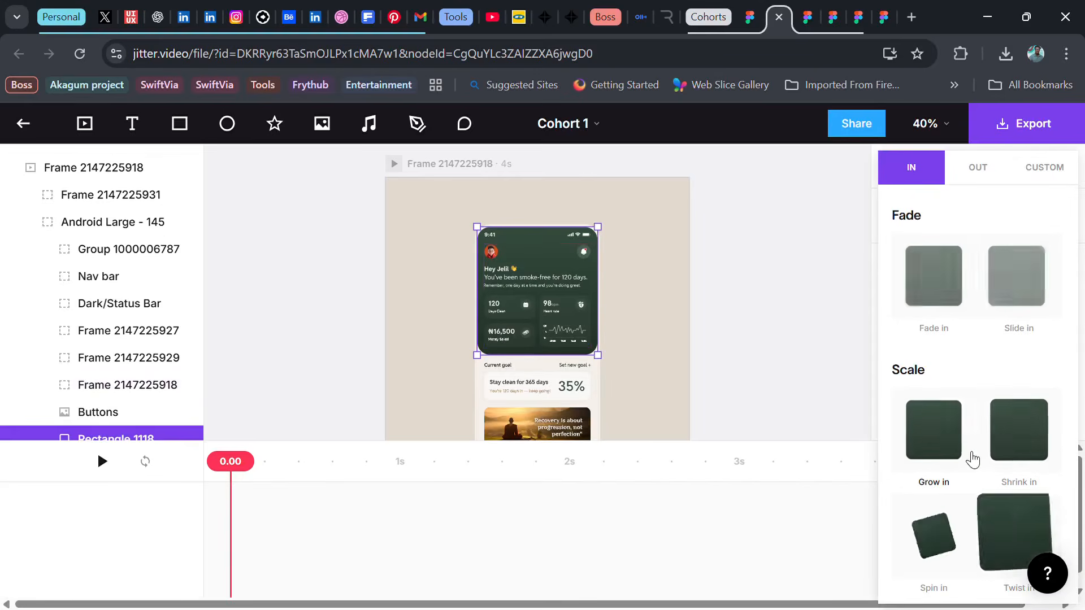
{"action": "scroll", "coordinate": [972, 462], "scroll_direction": "down", "scroll_amount": 3}
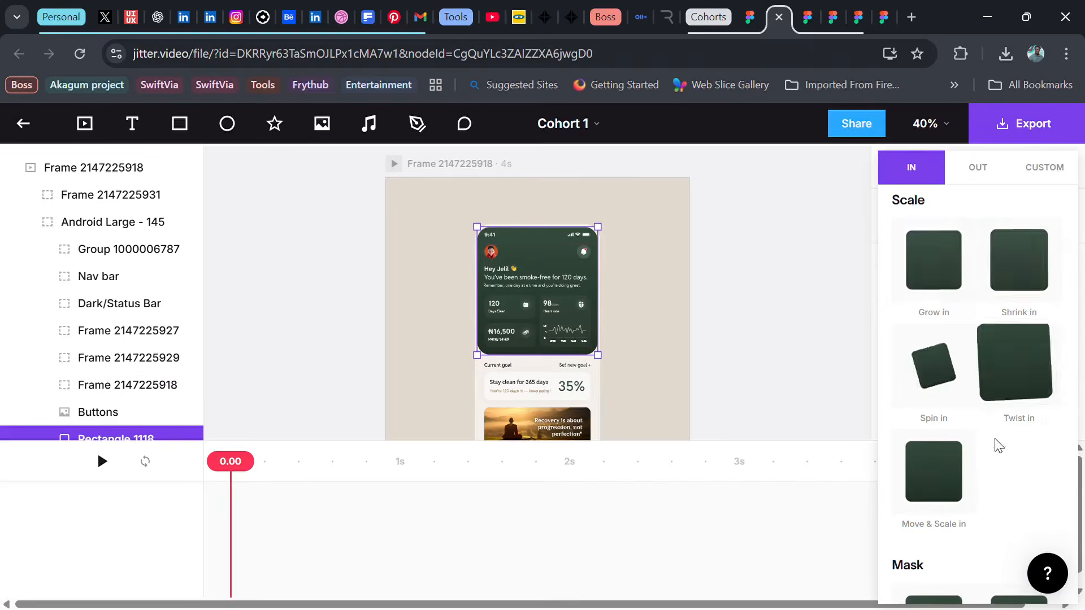
{"action": "scroll", "coordinate": [997, 447], "scroll_direction": "up", "scroll_amount": 2}
{"action": "scroll", "coordinate": [995, 451], "scroll_direction": "down", "scroll_amount": 3}
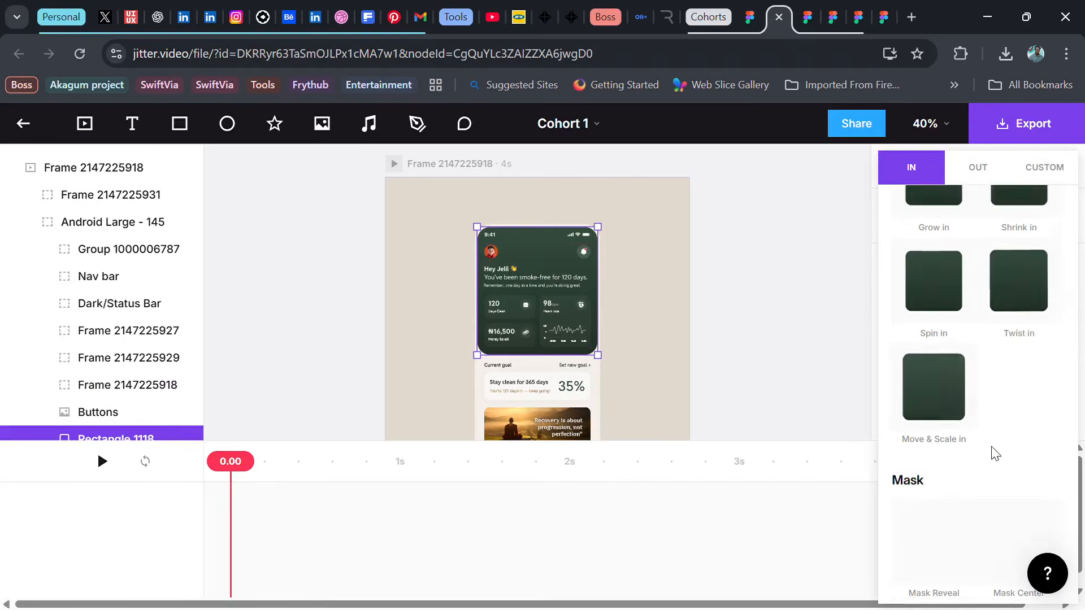
{"action": "left_click", "coordinate": [941, 386]}
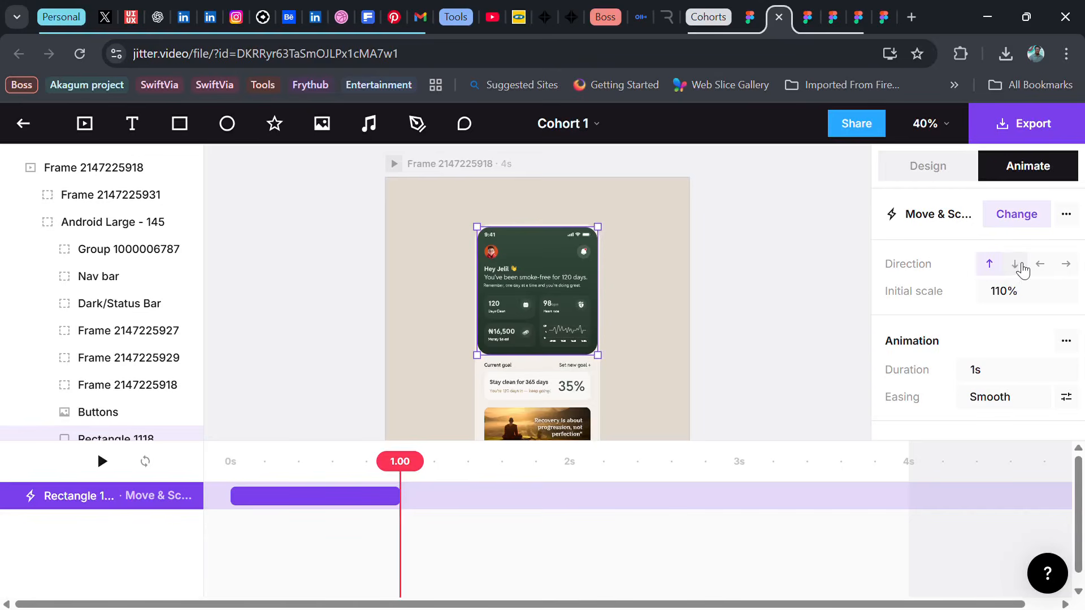
- Try the down, up and left directions for the green rectangle's Move & Scale in animation
{"action": "left_click", "coordinate": [1021, 270]}
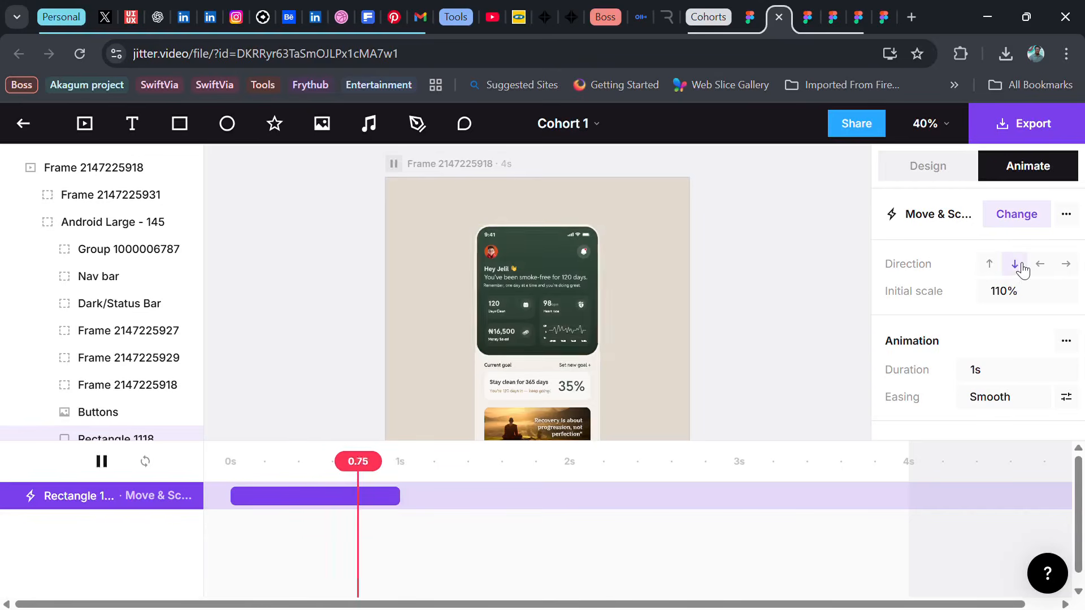
{"action": "left_click", "coordinate": [989, 266]}
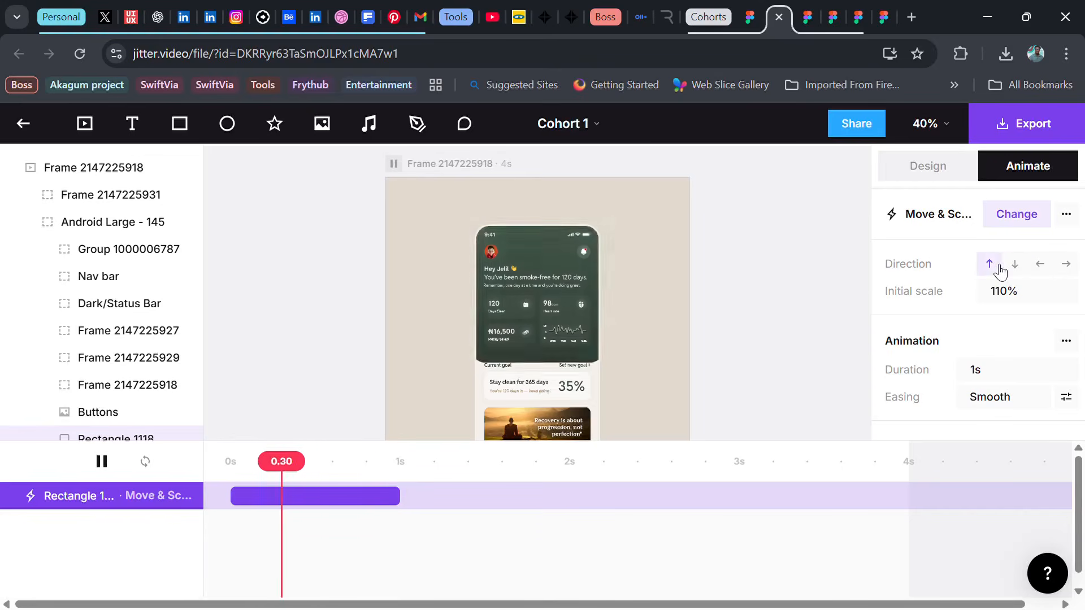
{"action": "left_click", "coordinate": [1042, 268]}
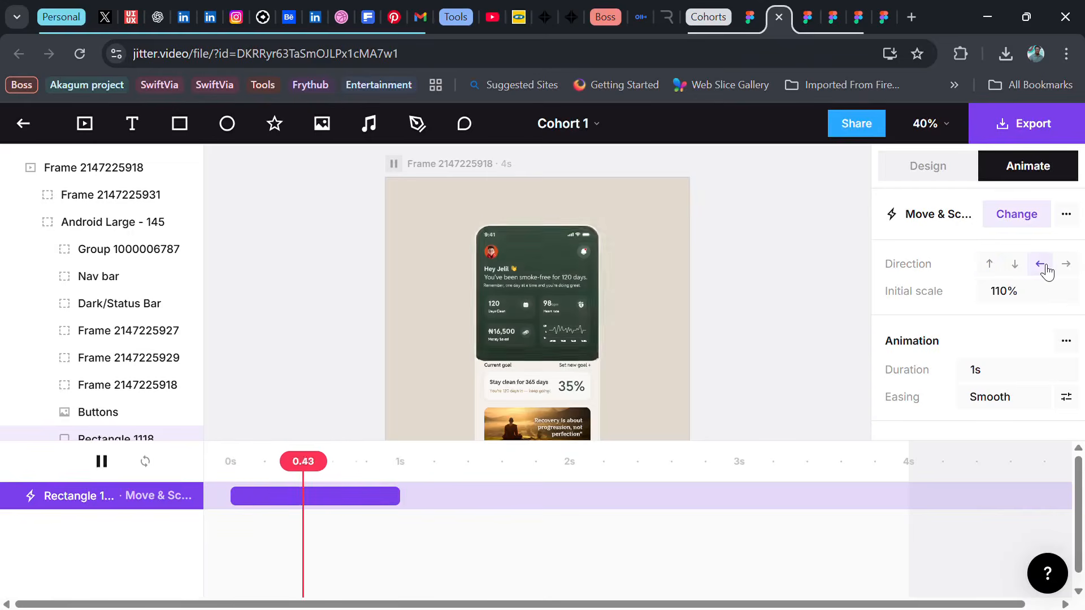
- Change the green rectangle's animation to Mask & Slide in
{"action": "left_click", "coordinate": [1016, 215]}
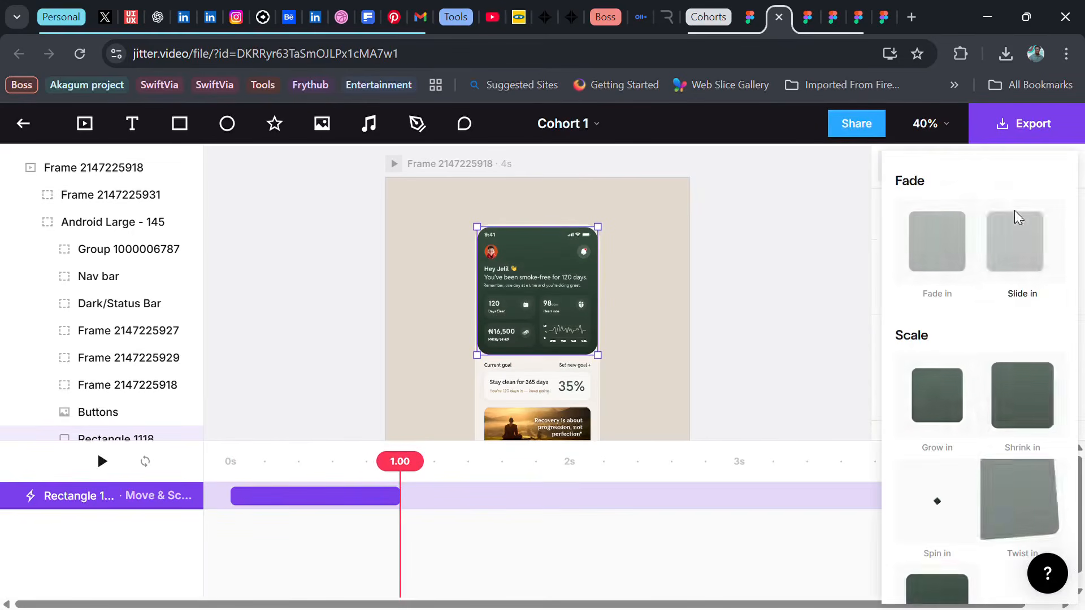
{"action": "scroll", "coordinate": [976, 368], "scroll_direction": "down", "scroll_amount": 5}
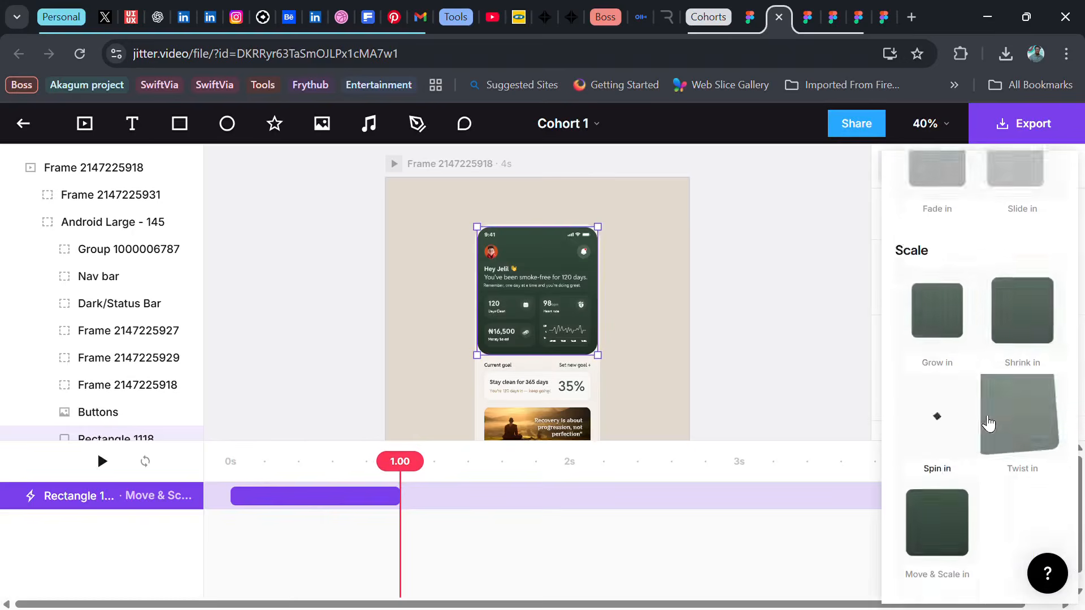
{"action": "scroll", "coordinate": [985, 430], "scroll_direction": "down", "scroll_amount": 2}
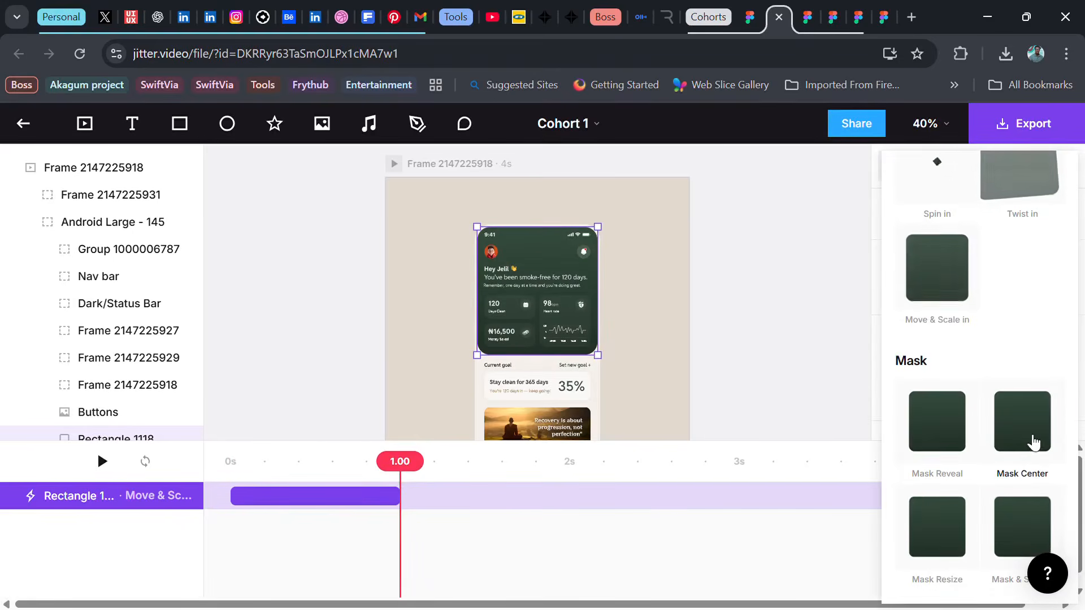
{"action": "scroll", "coordinate": [965, 441], "scroll_direction": "down", "scroll_amount": 2}
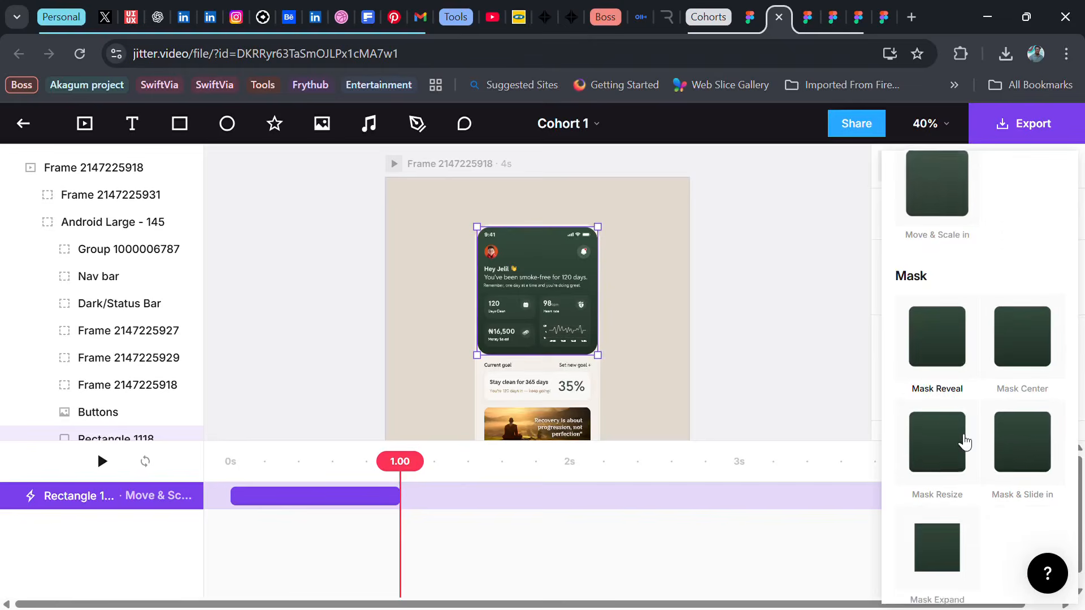
{"action": "left_click", "coordinate": [1030, 448]}
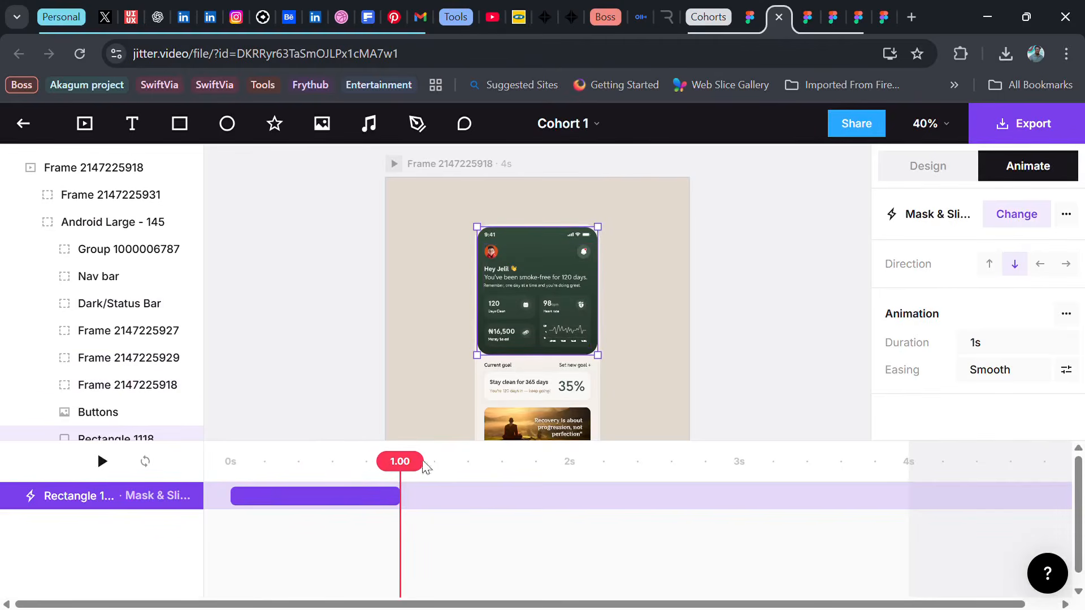
- Play the green rectangle's slide-in animation from the start of the timeline to check it
{"action": "left_click_drag", "start_coordinate": [406, 477], "coordinate": [208, 472]}
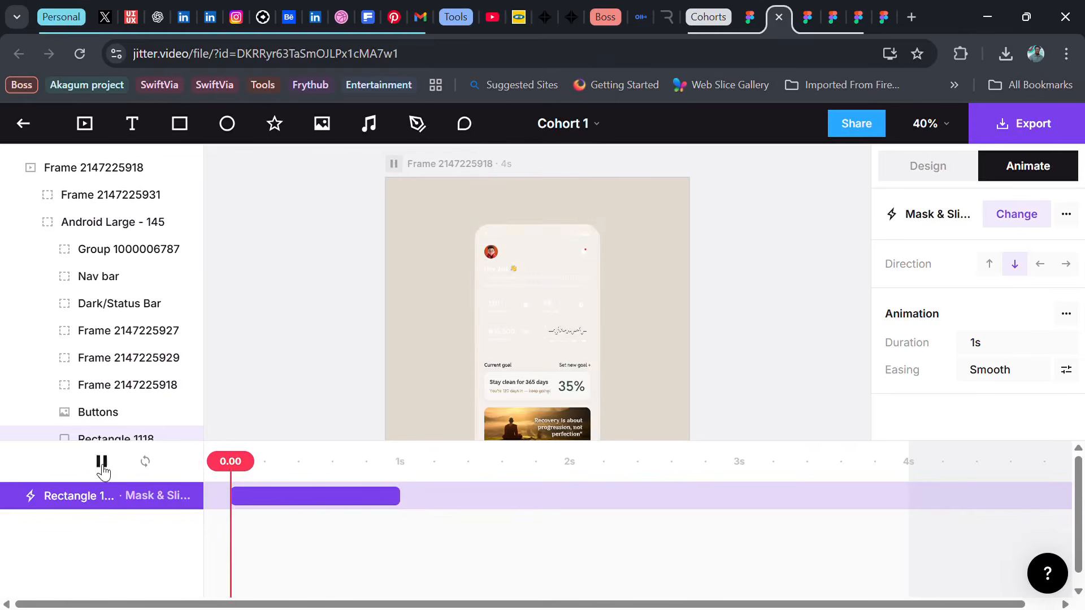
{"action": "left_click", "coordinate": [103, 469]}
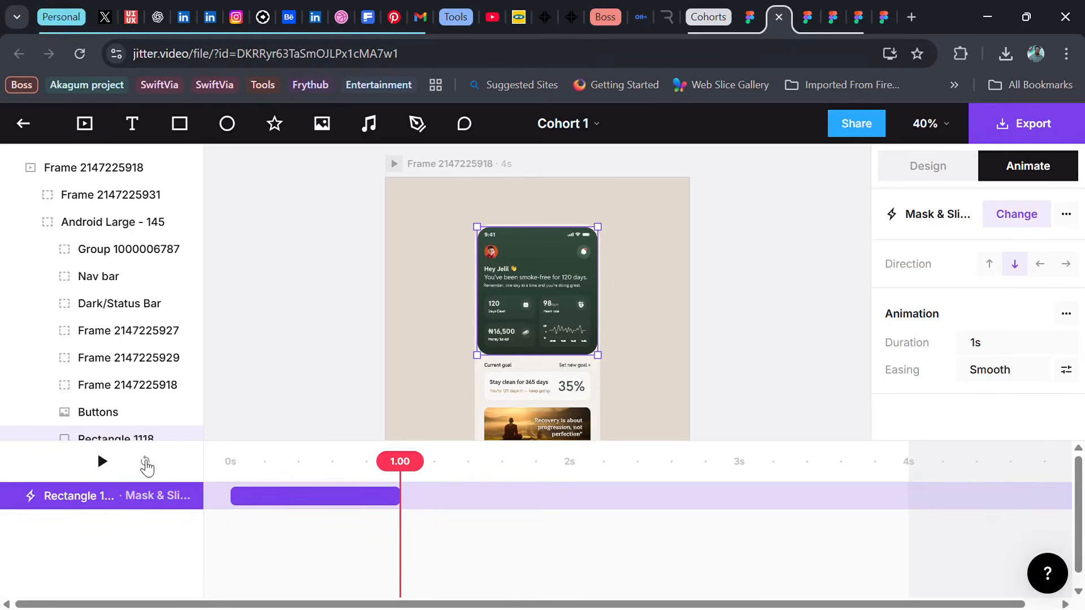
{"action": "left_click_drag", "start_coordinate": [413, 475], "coordinate": [232, 480]}
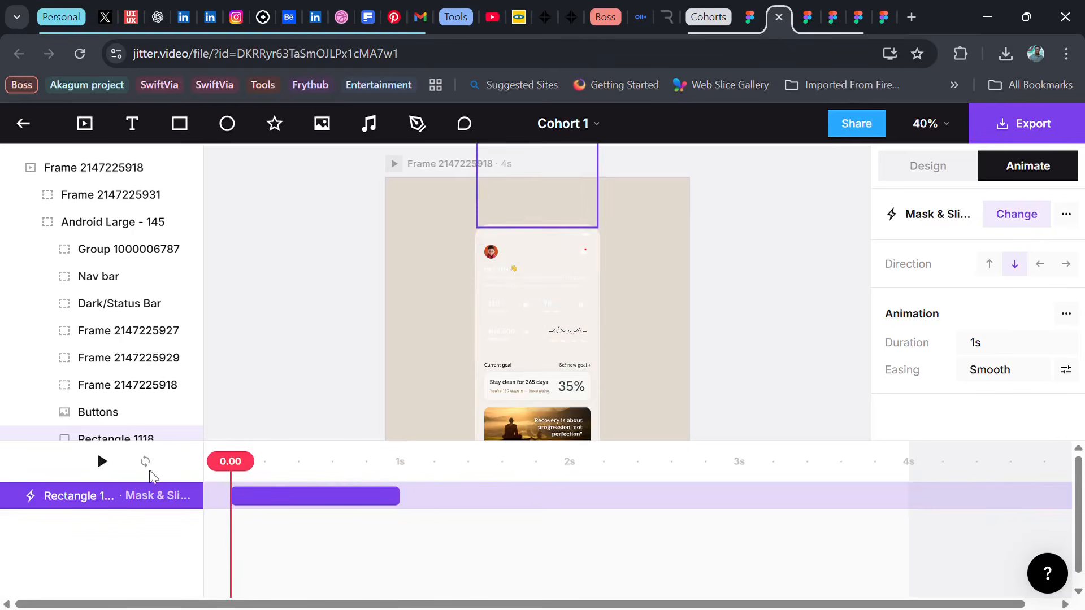
{"action": "left_click", "coordinate": [100, 462]}
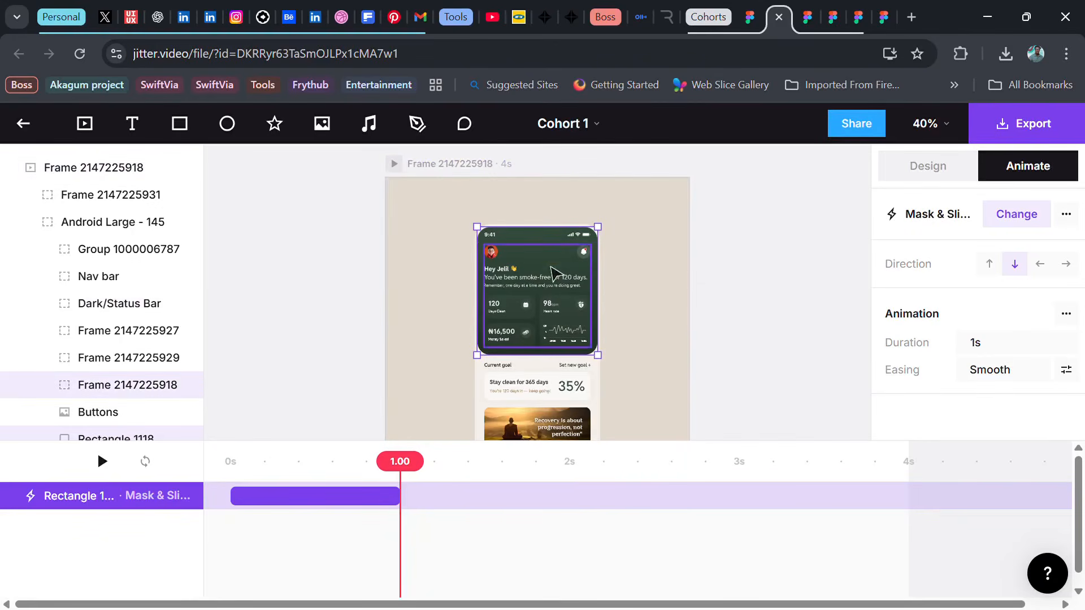
- Add a Move & Scale in animation to the Dark/Status Bar layer at the top of the phone screen
{"action": "scroll", "coordinate": [528, 263], "scroll_direction": "up", "scroll_amount": 2}
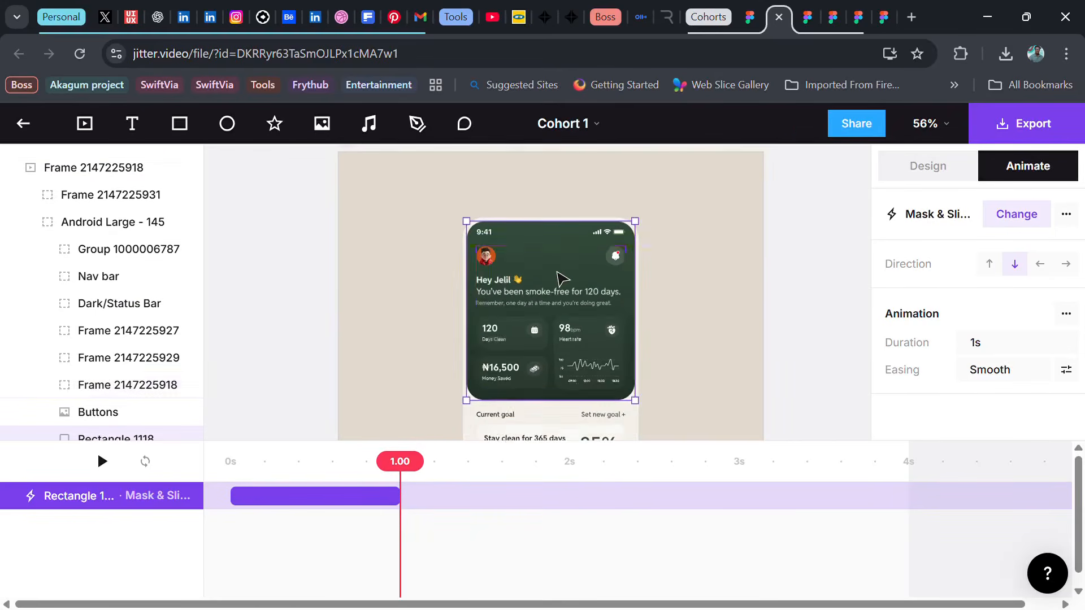
{"action": "scroll", "coordinate": [561, 283], "scroll_direction": "down", "scroll_amount": 2}
{"action": "scroll", "coordinate": [556, 293], "scroll_direction": "up", "scroll_amount": 2}
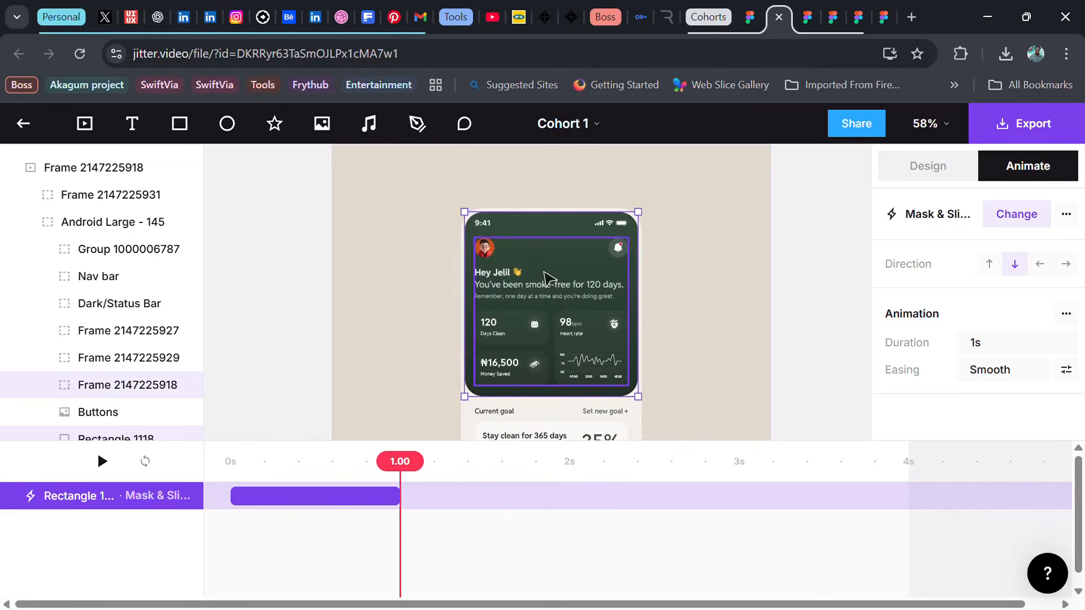
{"action": "scroll", "coordinate": [546, 277], "scroll_direction": "down", "scroll_amount": 2}
{"action": "scroll", "coordinate": [546, 277], "scroll_direction": "up", "scroll_amount": 2}
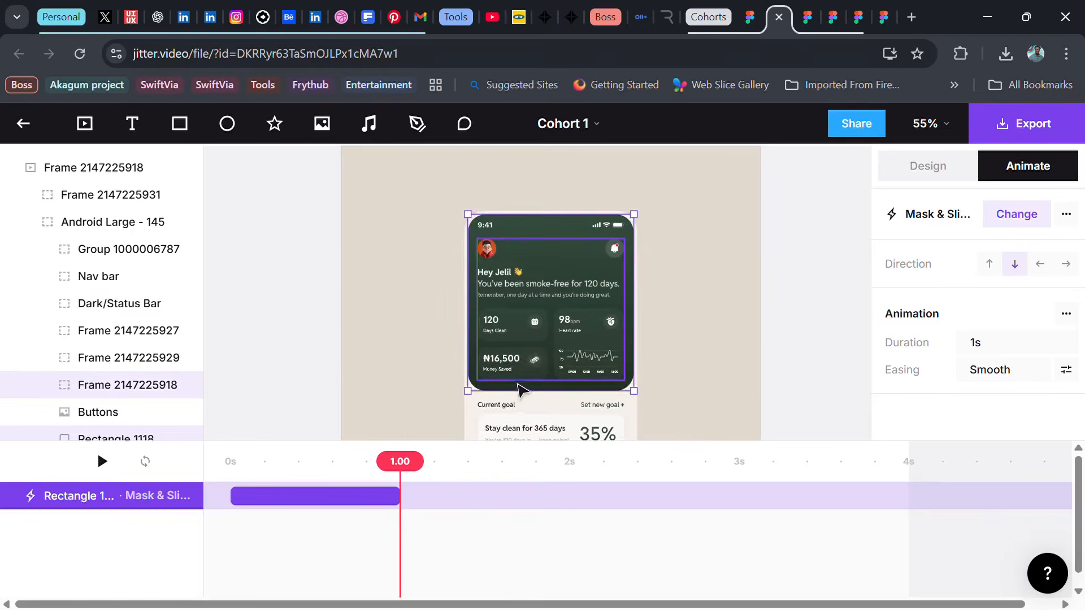
{"action": "left_click", "coordinate": [554, 235]}
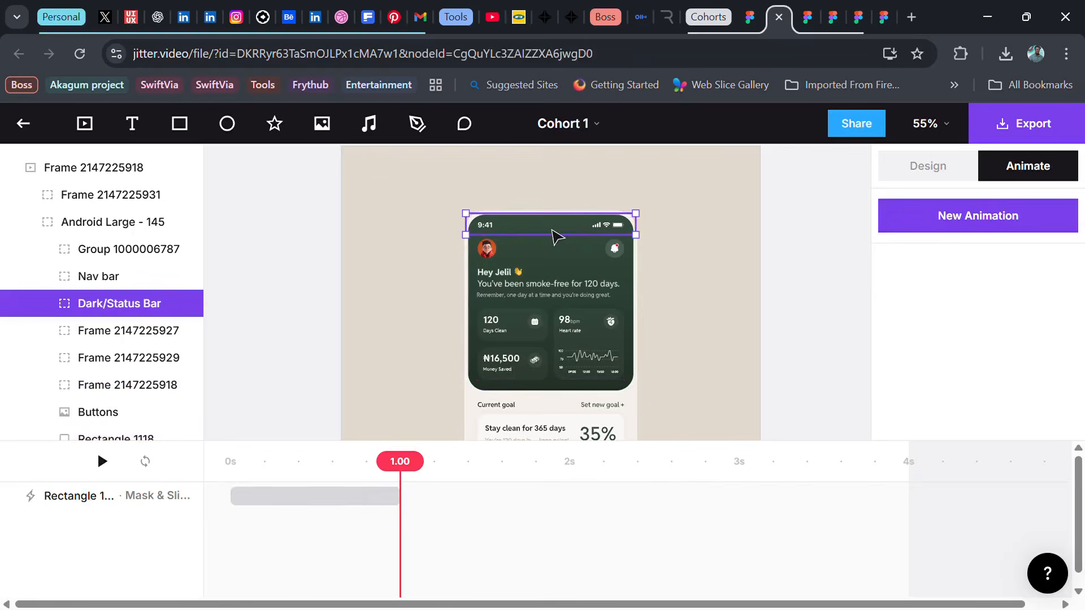
{"action": "left_click", "coordinate": [1012, 215]}
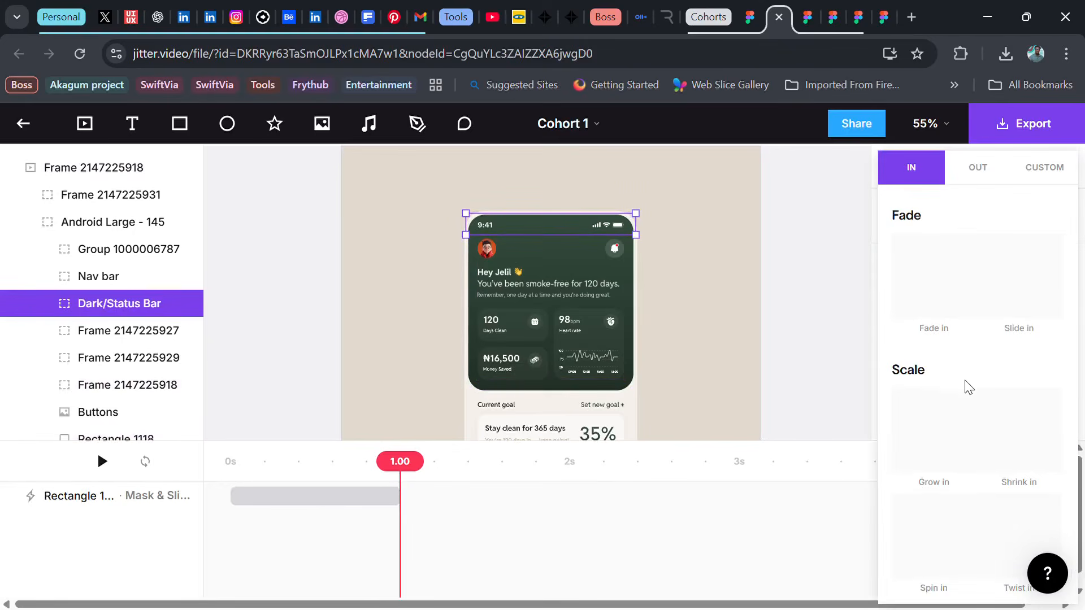
{"action": "scroll", "coordinate": [969, 386], "scroll_direction": "down", "scroll_amount": 2}
{"action": "scroll", "coordinate": [975, 472], "scroll_direction": "down", "scroll_amount": 6}
{"action": "left_click", "coordinate": [942, 327]}
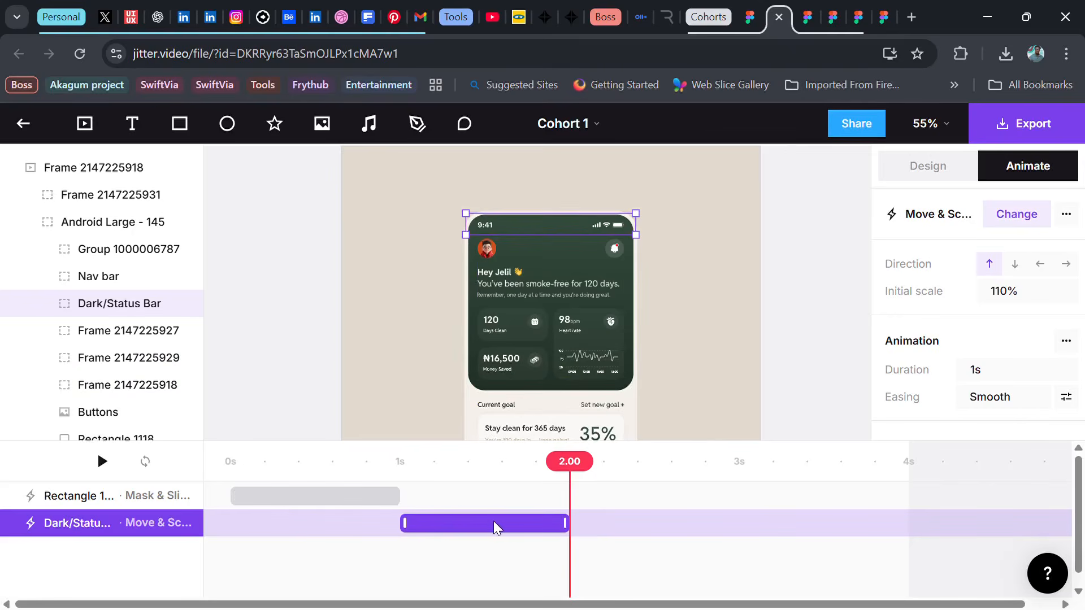
- Shift the status bar's animation earlier to start at about 0.1 s, and preview the timeline from the beginning
{"action": "left_click_drag", "start_coordinate": [500, 523], "coordinate": [348, 517]}
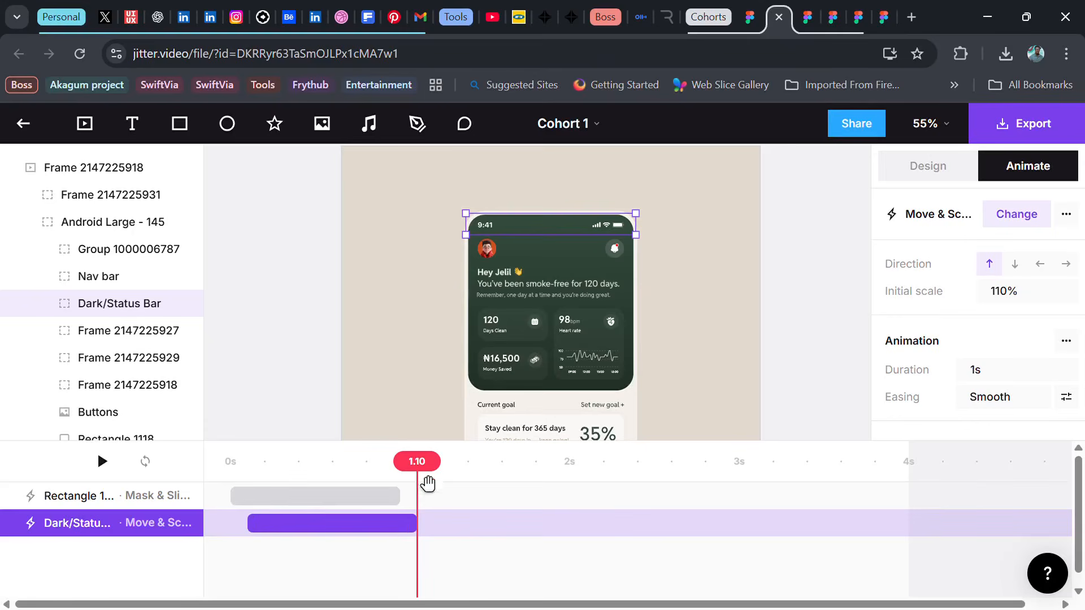
{"action": "left_click_drag", "start_coordinate": [428, 470], "coordinate": [199, 478]}
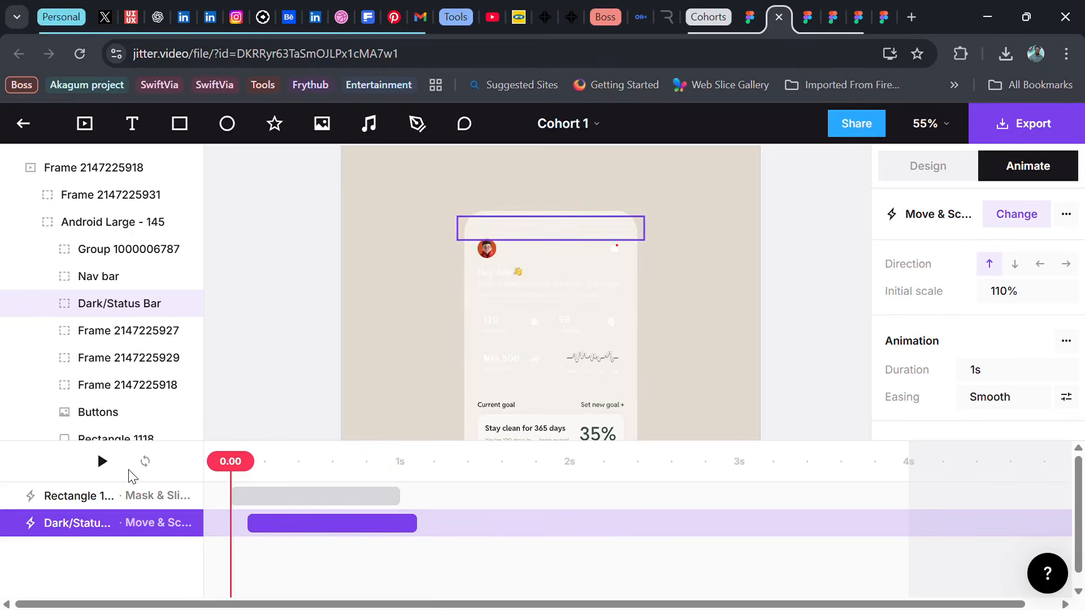
{"action": "left_click", "coordinate": [103, 462]}
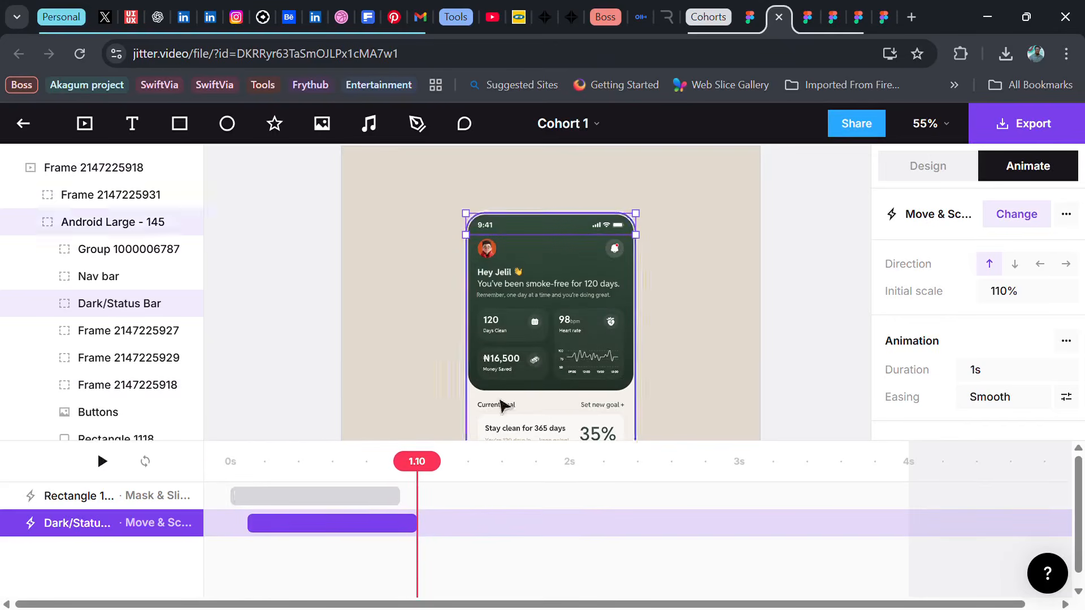
- Add a Shrink in animation to Frame 23, the row with the avatar and notification bell
{"action": "left_click", "coordinate": [495, 267]}
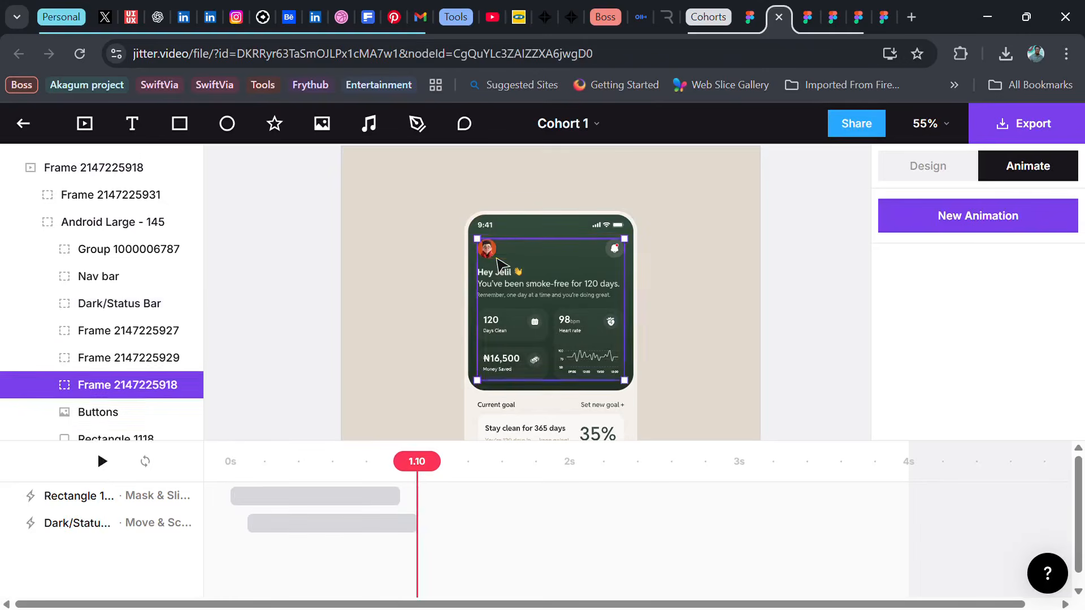
{"action": "double_click", "coordinate": [496, 266]}
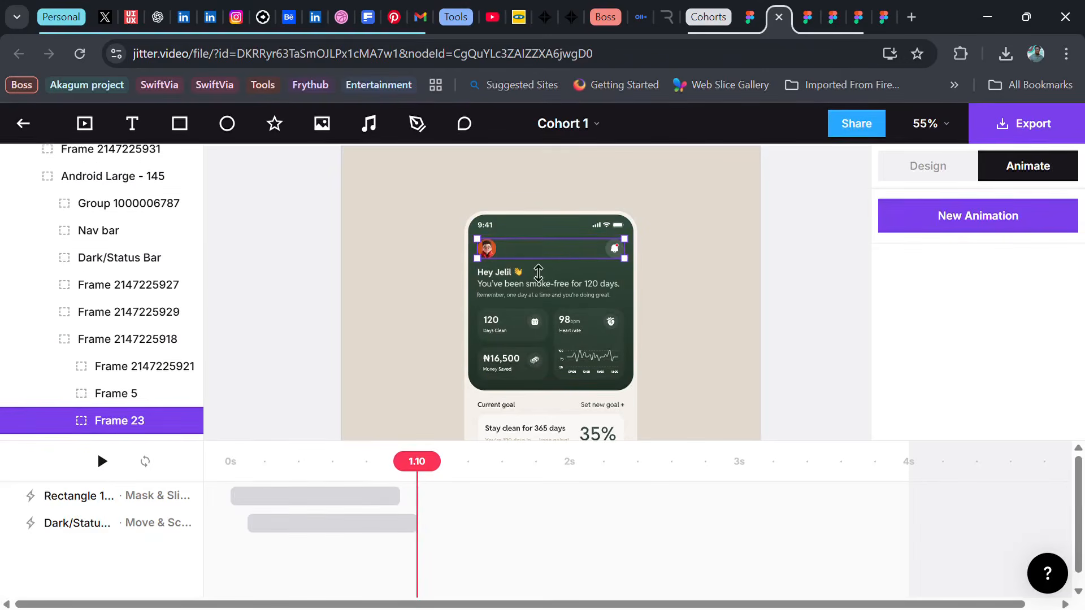
{"action": "left_click", "coordinate": [1011, 221]}
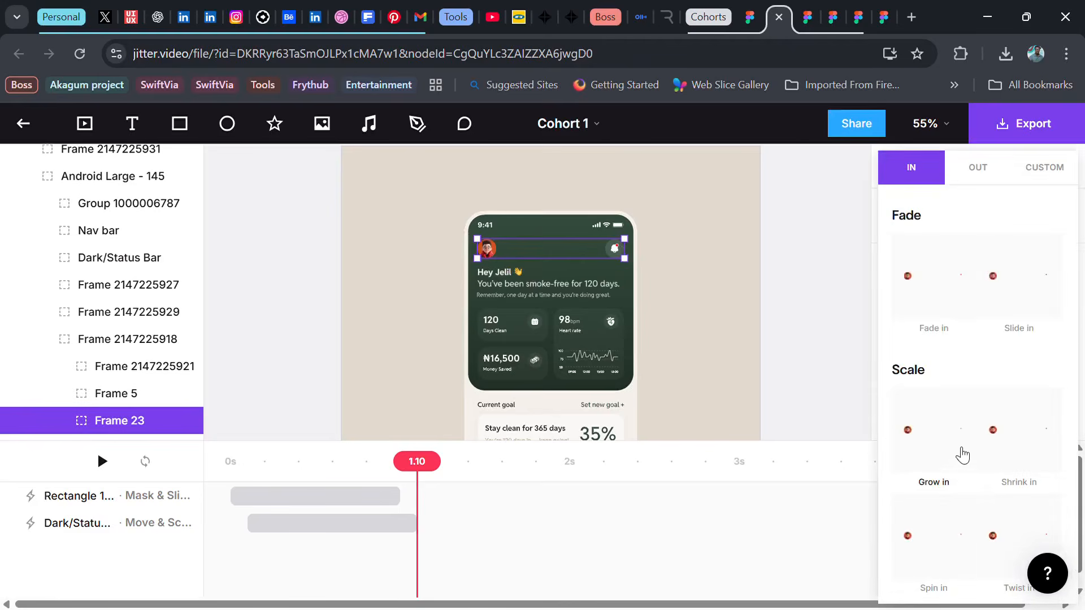
{"action": "left_click", "coordinate": [1032, 439]}
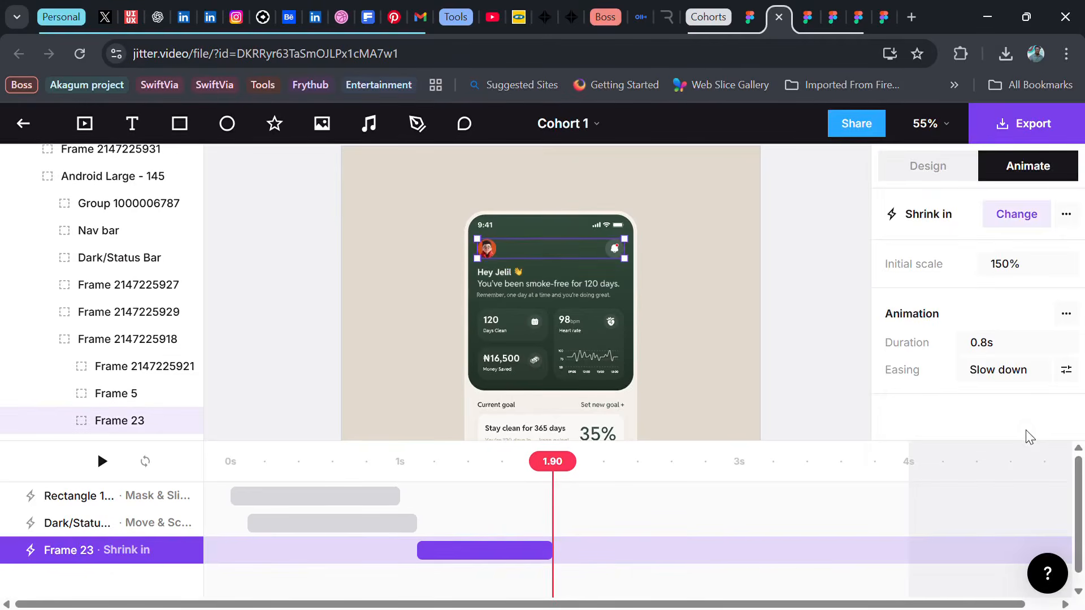
- Change the avatar and bell row's animation to Grow in and shift it earlier to start at about 0.3 s
{"action": "left_click", "coordinate": [1029, 214]}
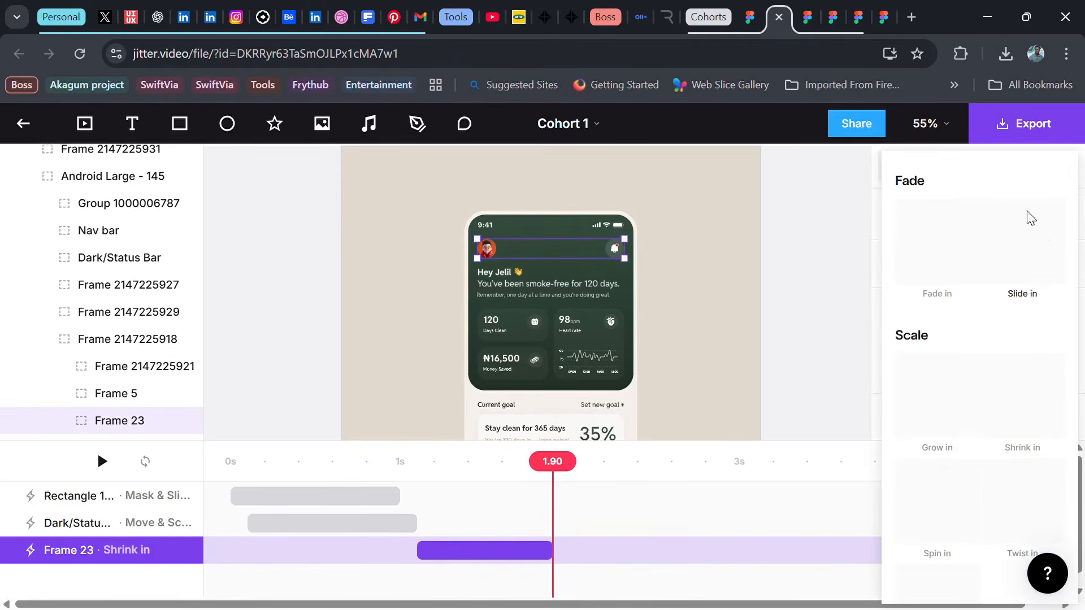
{"action": "left_click", "coordinate": [941, 416]}
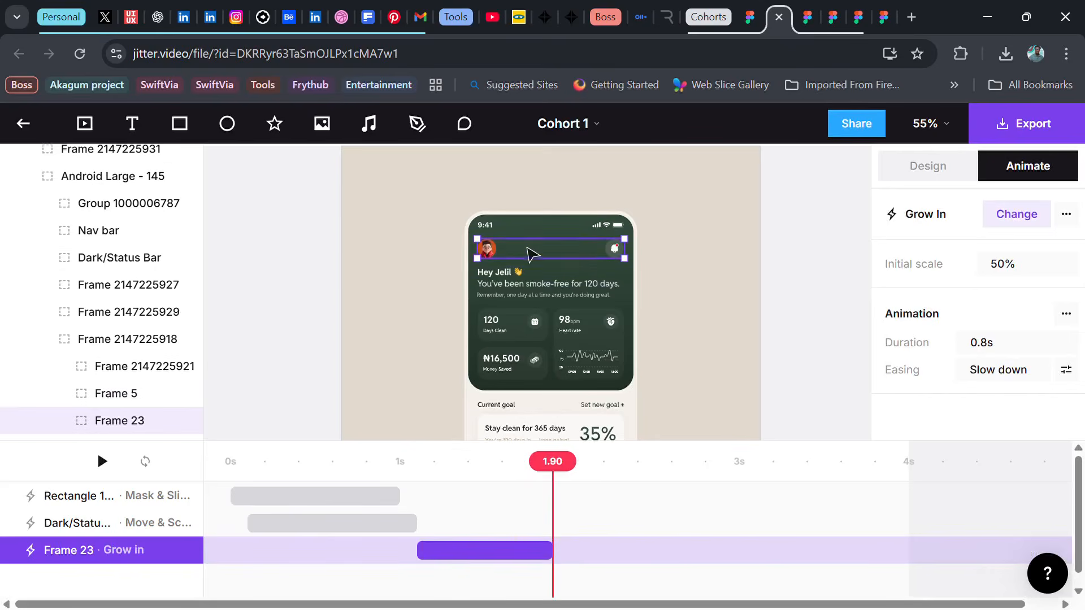
{"action": "left_click_drag", "start_coordinate": [501, 548], "coordinate": [362, 544]}
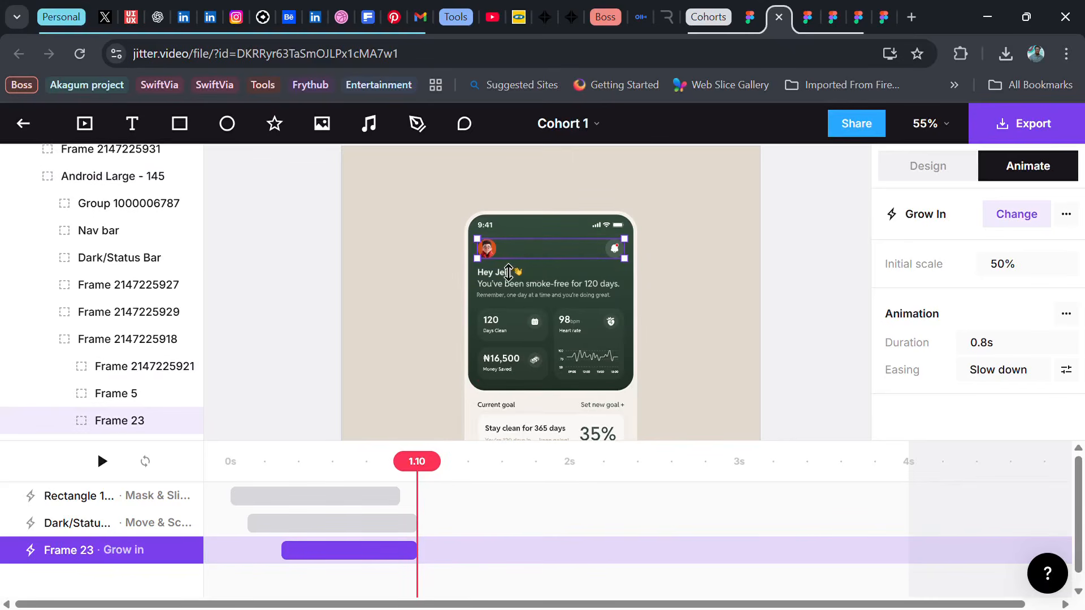
- Add a Mask & Slide in animation to the greeting text block below the avatar row
{"action": "left_click", "coordinate": [526, 295]}
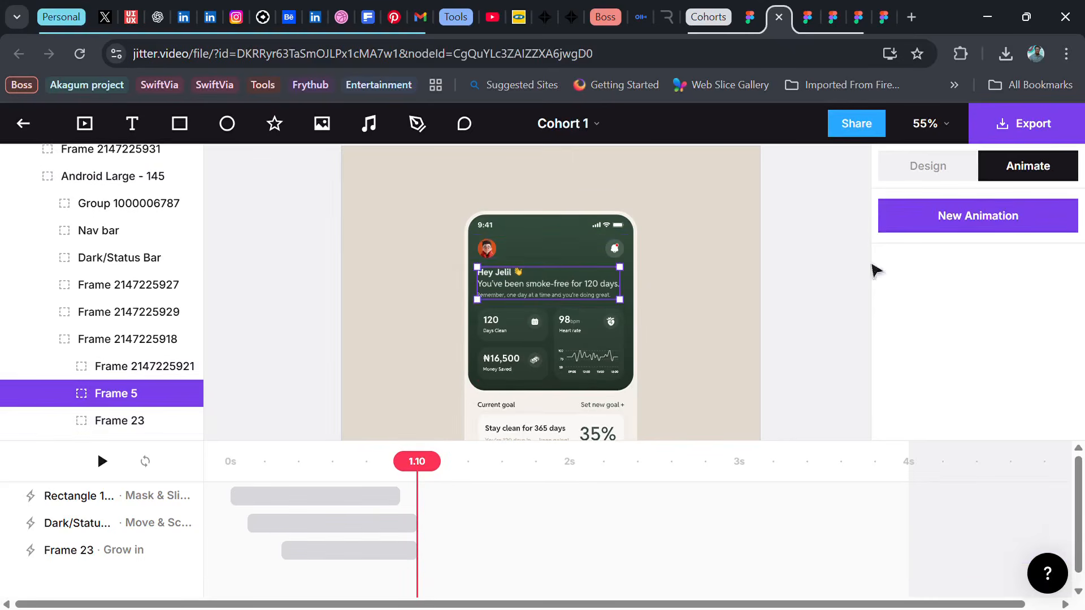
{"action": "left_click", "coordinate": [971, 223]}
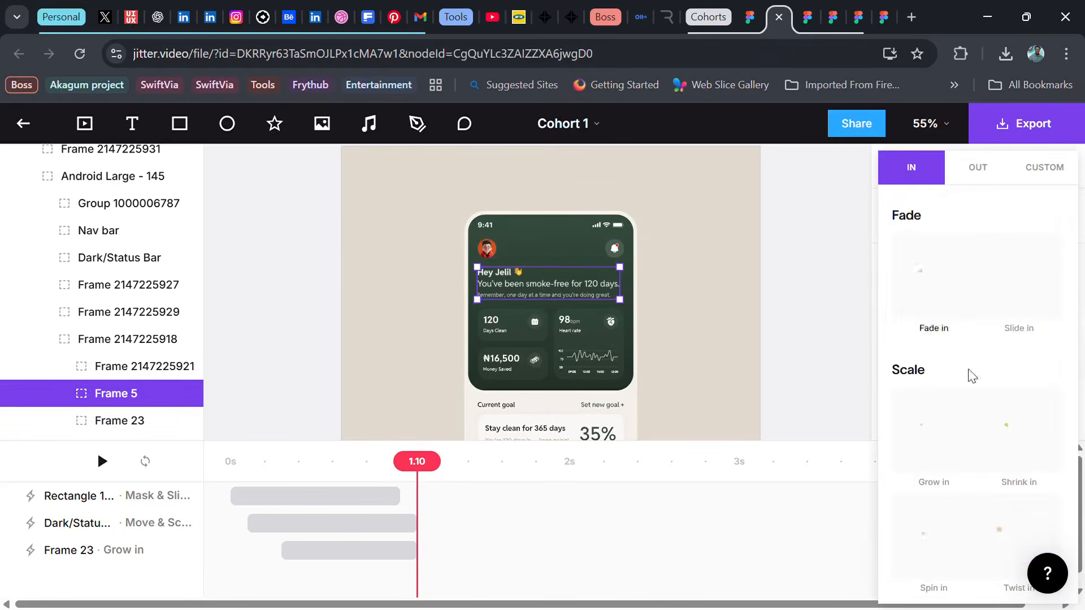
{"action": "scroll", "coordinate": [985, 439], "scroll_direction": "down", "scroll_amount": 5}
{"action": "scroll", "coordinate": [987, 440], "scroll_direction": "down", "scroll_amount": 1}
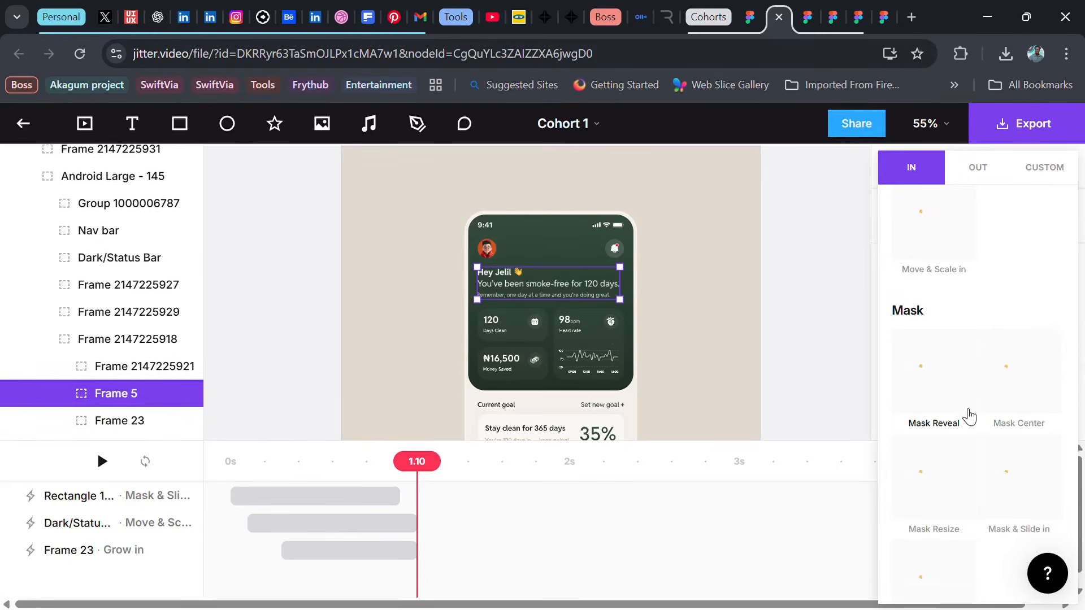
{"action": "scroll", "coordinate": [969, 415], "scroll_direction": "down", "scroll_amount": 1}
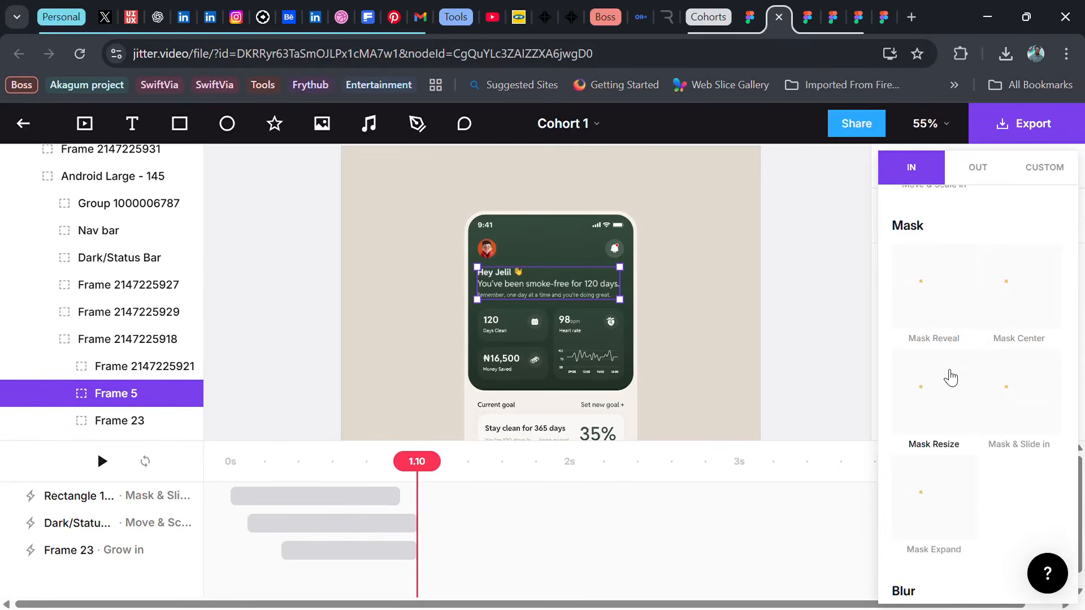
{"action": "left_click", "coordinate": [1029, 405]}
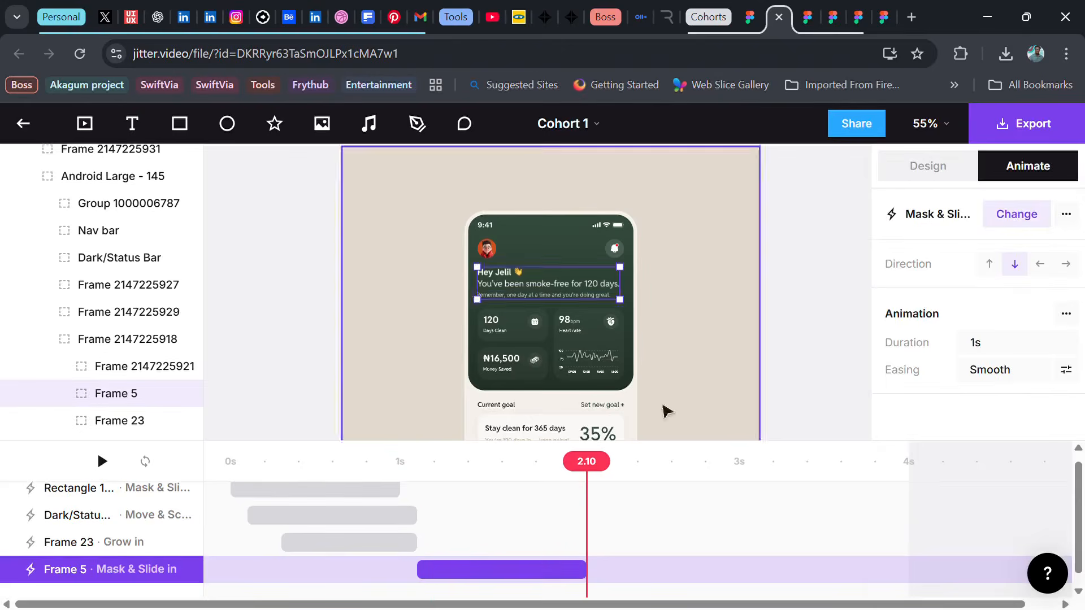
- Preview the greeting text's entrance, then shift its animation earlier to start at about 0.4 s
{"action": "left_click_drag", "start_coordinate": [590, 476], "coordinate": [401, 496]}
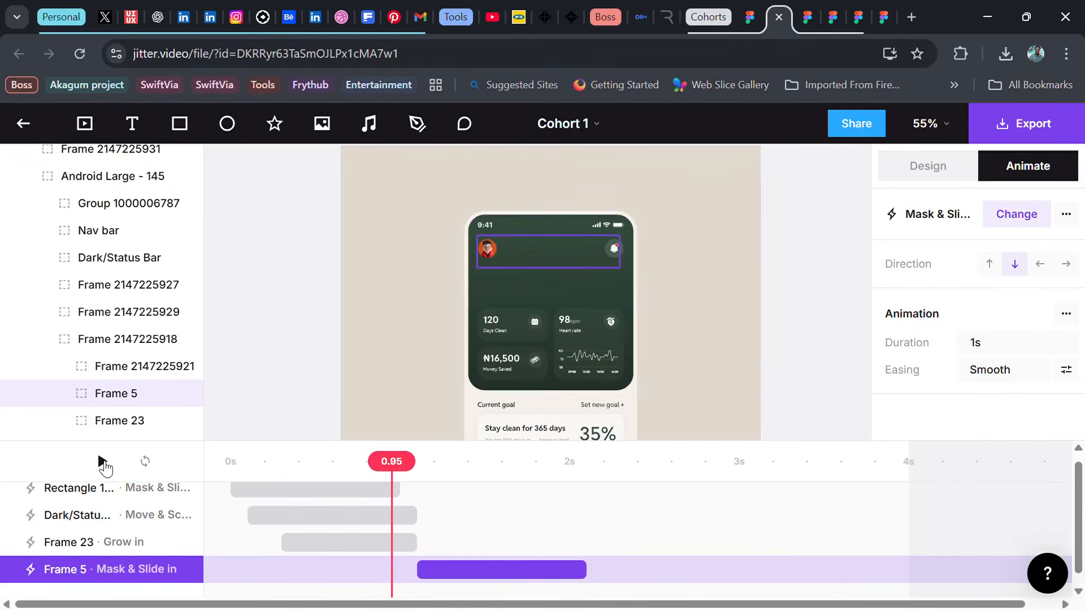
{"action": "left_click", "coordinate": [102, 463]}
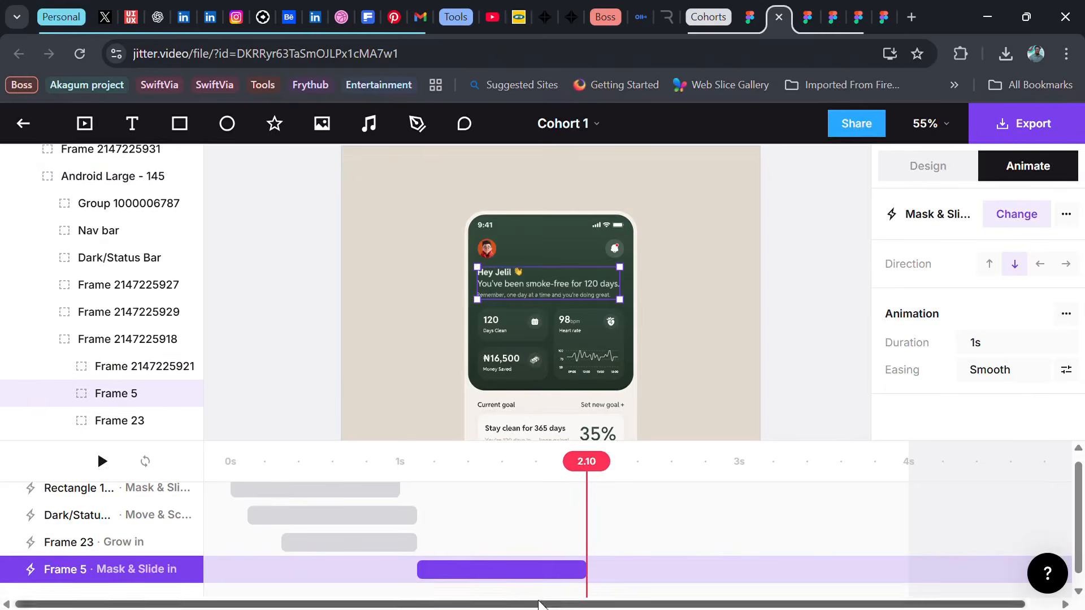
{"action": "left_click_drag", "start_coordinate": [548, 571], "coordinate": [427, 567]}
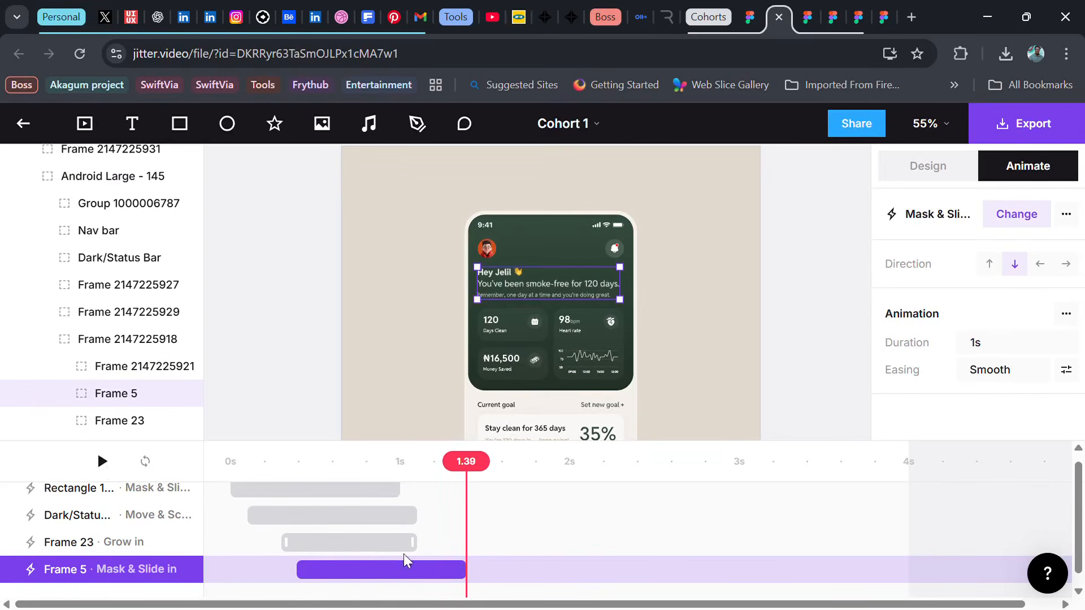
- Add a Mask & Slide in animation to the Days Clean card alone, starting at about 0.6 s
{"action": "left_click", "coordinate": [517, 337]}
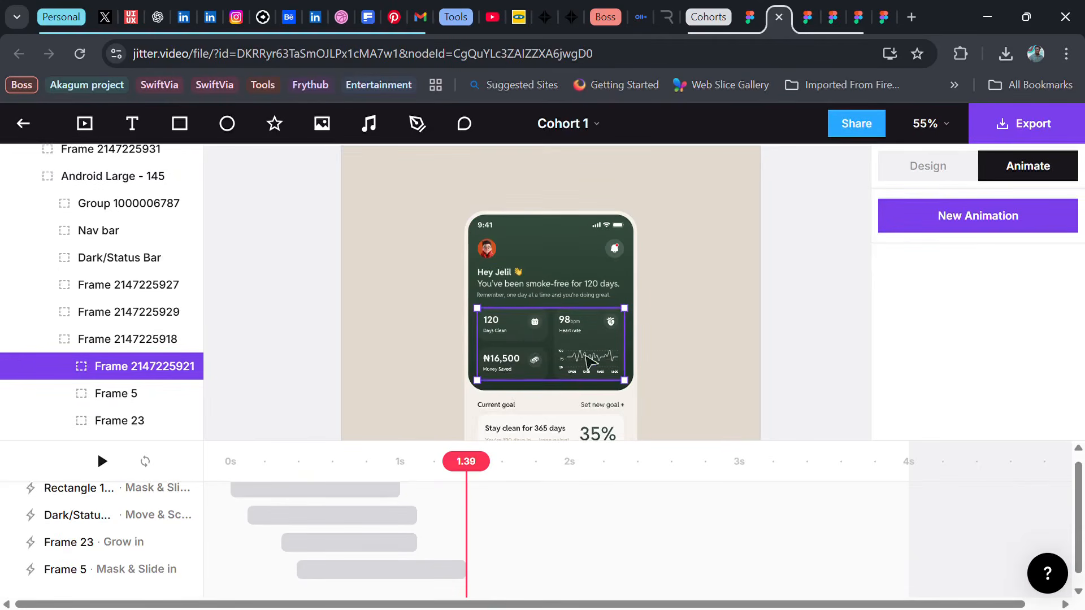
{"action": "double_click", "coordinate": [504, 334]}
{"action": "double_click", "coordinate": [505, 334]}
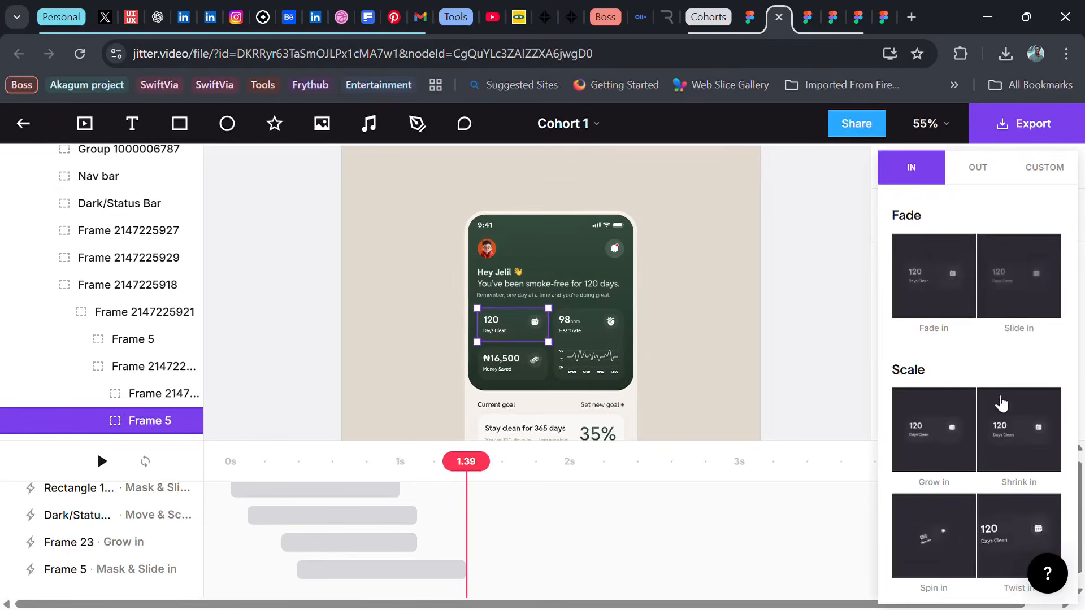
{"action": "scroll", "coordinate": [1007, 453], "scroll_direction": "down", "scroll_amount": 5}
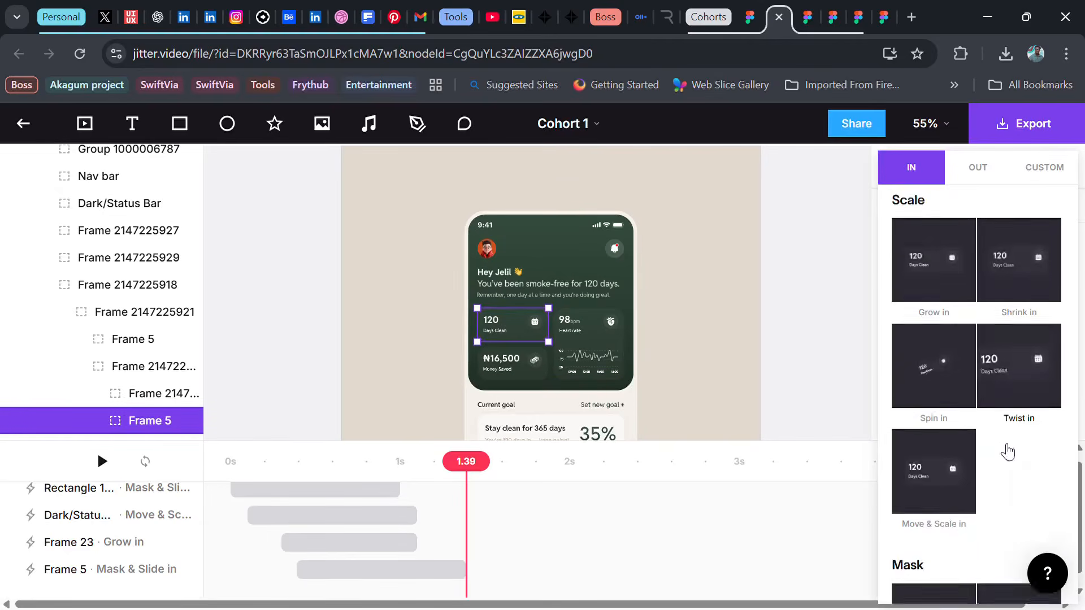
{"action": "scroll", "coordinate": [1003, 447], "scroll_direction": "down", "scroll_amount": 3}
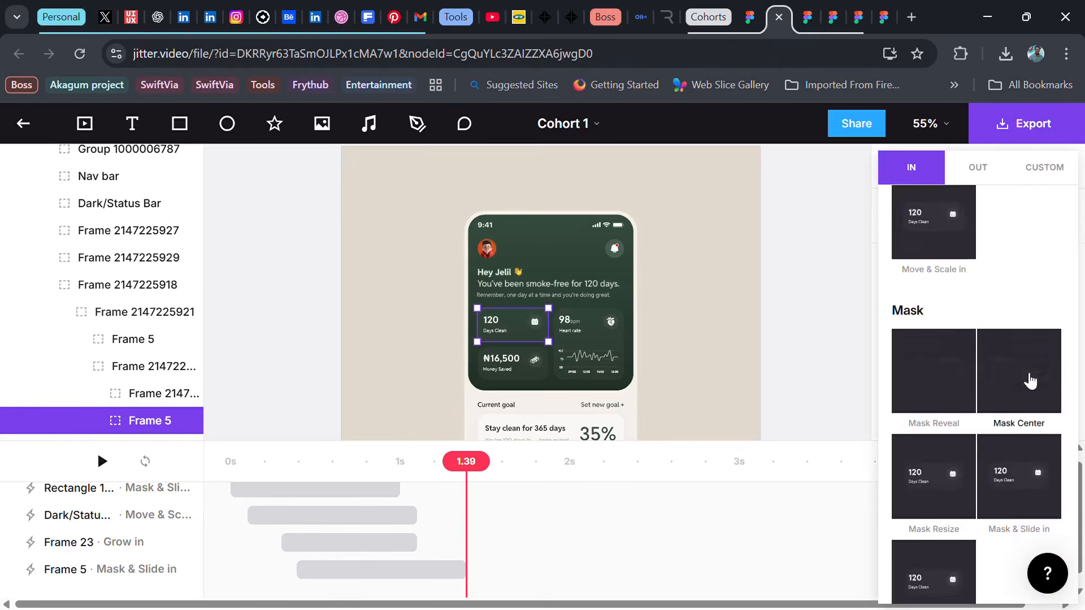
{"action": "left_click", "coordinate": [1026, 480]}
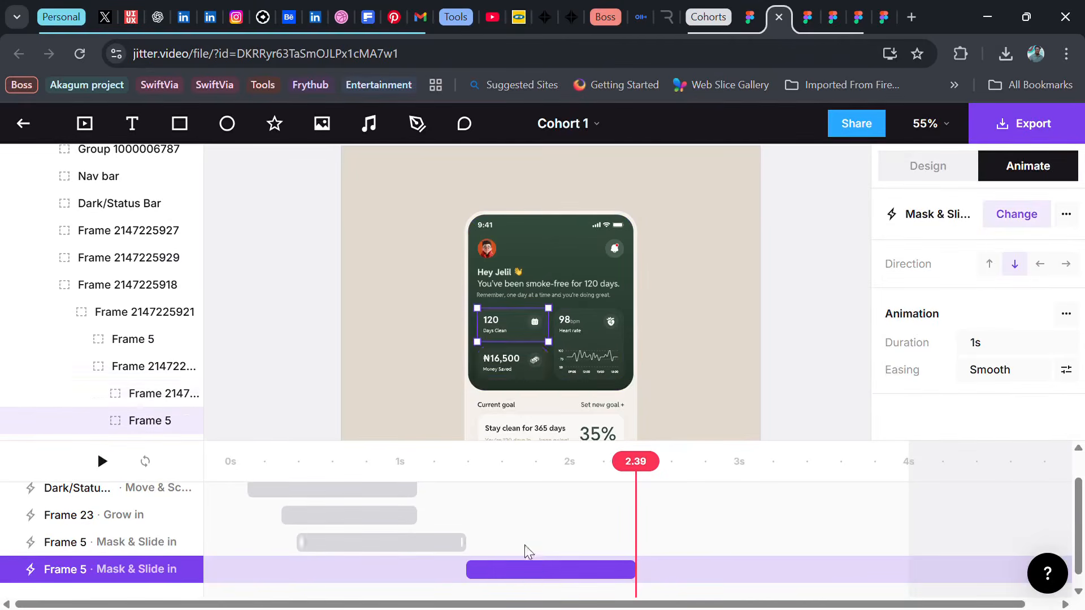
{"action": "left_click_drag", "start_coordinate": [572, 567], "coordinate": [435, 555]}
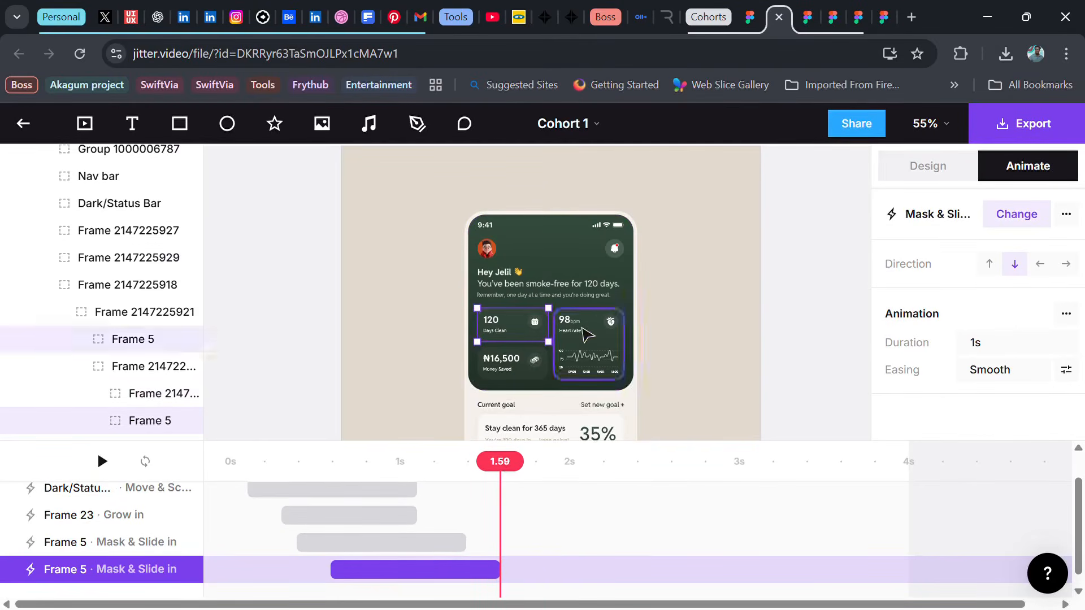
- Add a Mask & Slide in animation to the Money Saved card with an upward direction, starting at about 0.6 s
{"action": "left_click", "coordinate": [510, 376]}
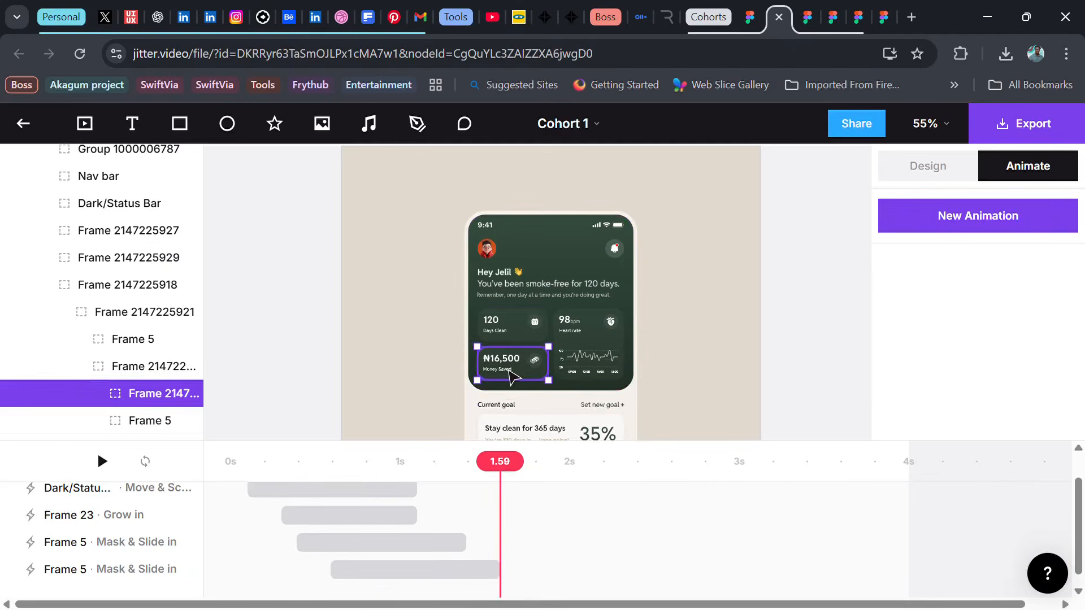
{"action": "left_click", "coordinate": [1022, 218]}
{"action": "scroll", "coordinate": [986, 435], "scroll_direction": "down", "scroll_amount": 3}
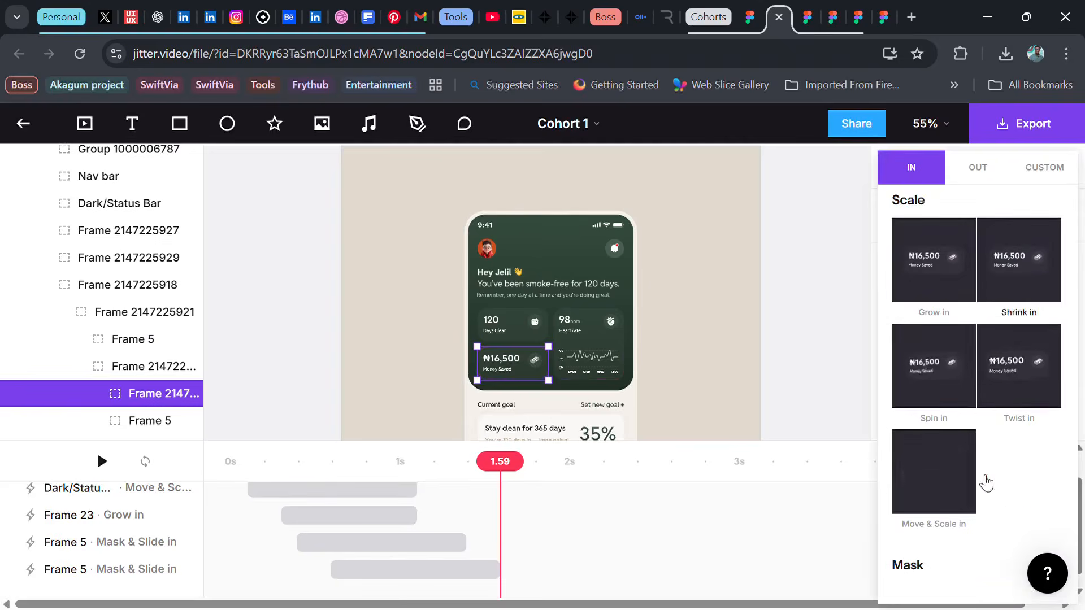
{"action": "scroll", "coordinate": [986, 465], "scroll_direction": "down", "scroll_amount": 4}
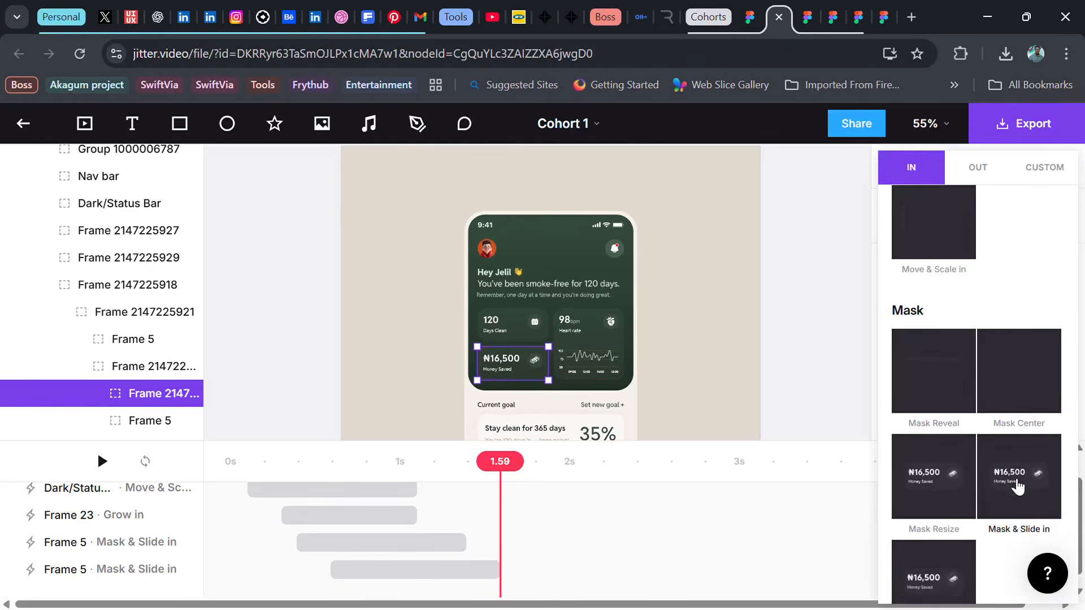
{"action": "left_click", "coordinate": [1029, 483]}
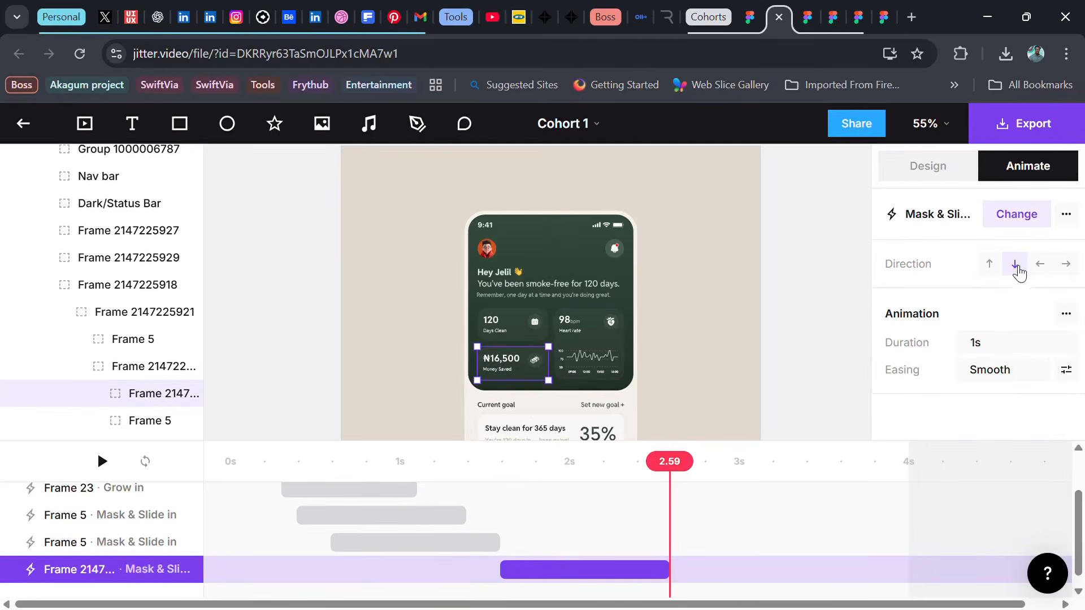
{"action": "left_click", "coordinate": [989, 263]}
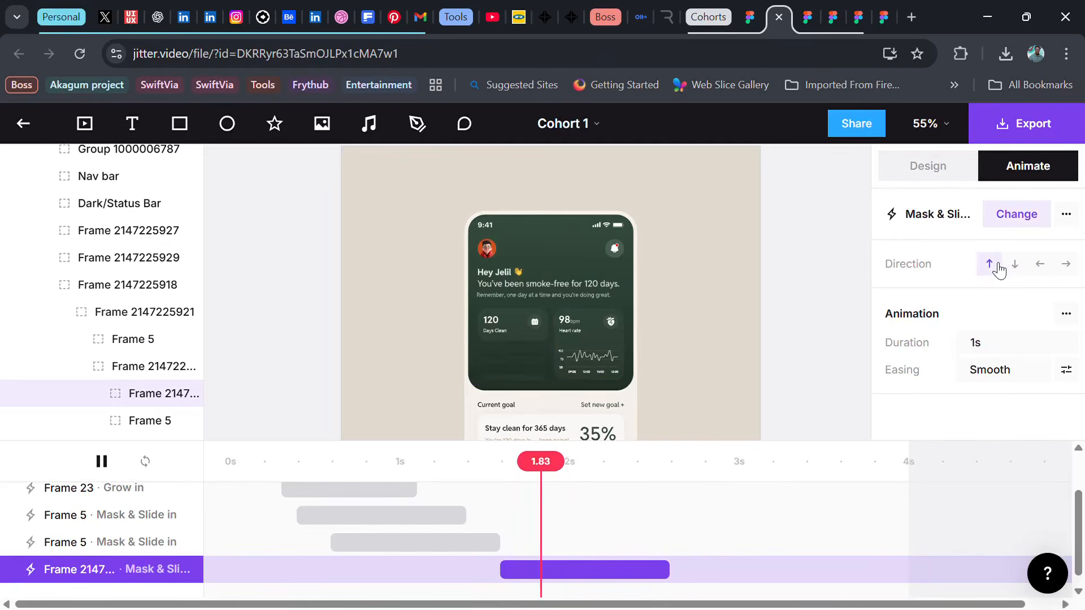
{"action": "left_click_drag", "start_coordinate": [595, 571], "coordinate": [423, 555]}
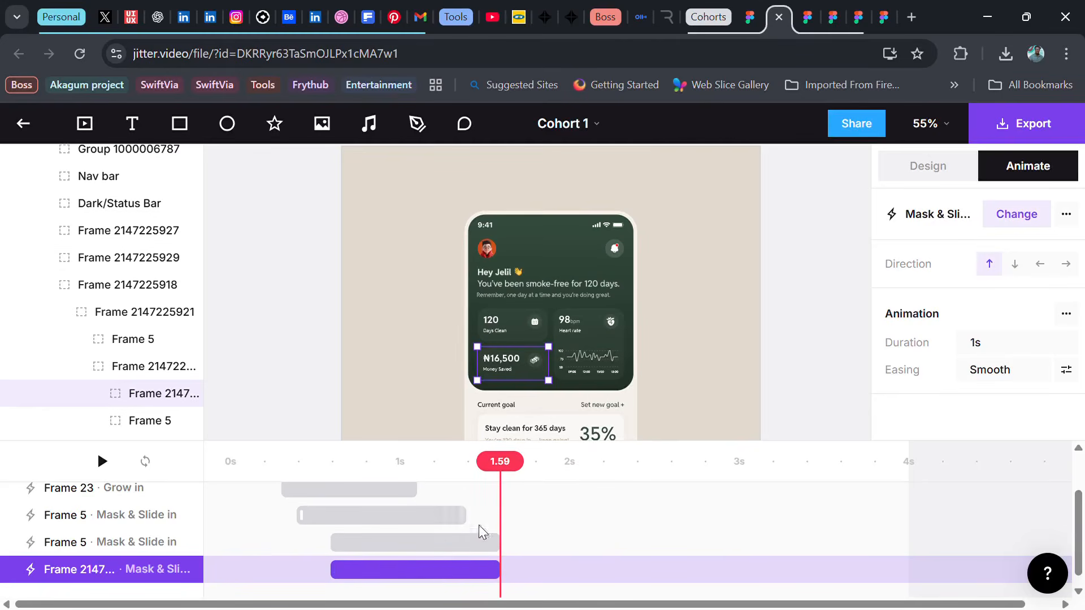
- Add a Mask & Slide in animation to the Heart rate card
{"action": "left_click", "coordinate": [608, 343]}
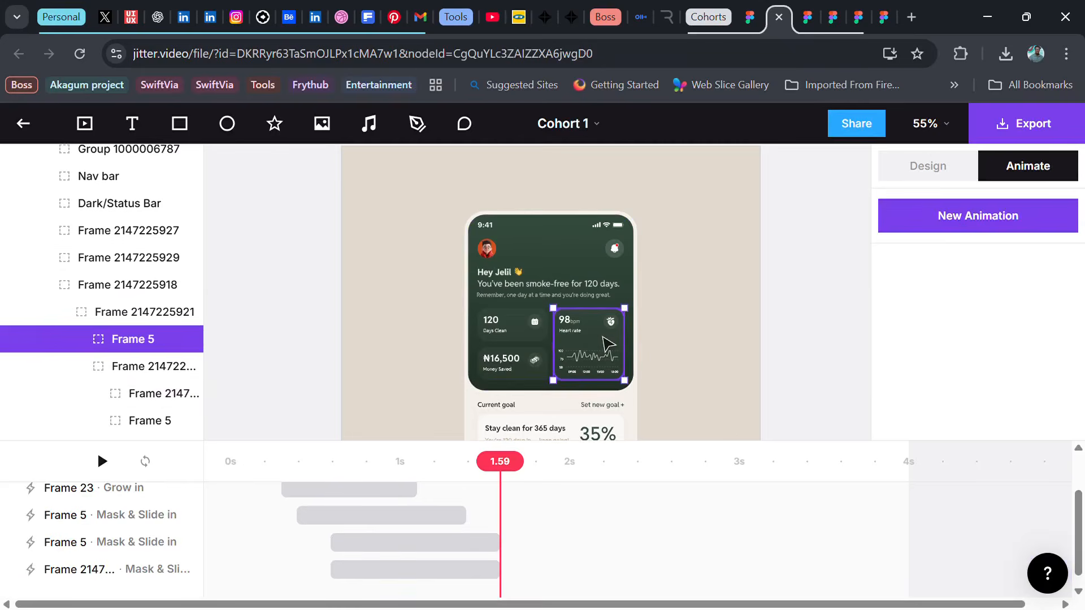
{"action": "left_click", "coordinate": [971, 225]}
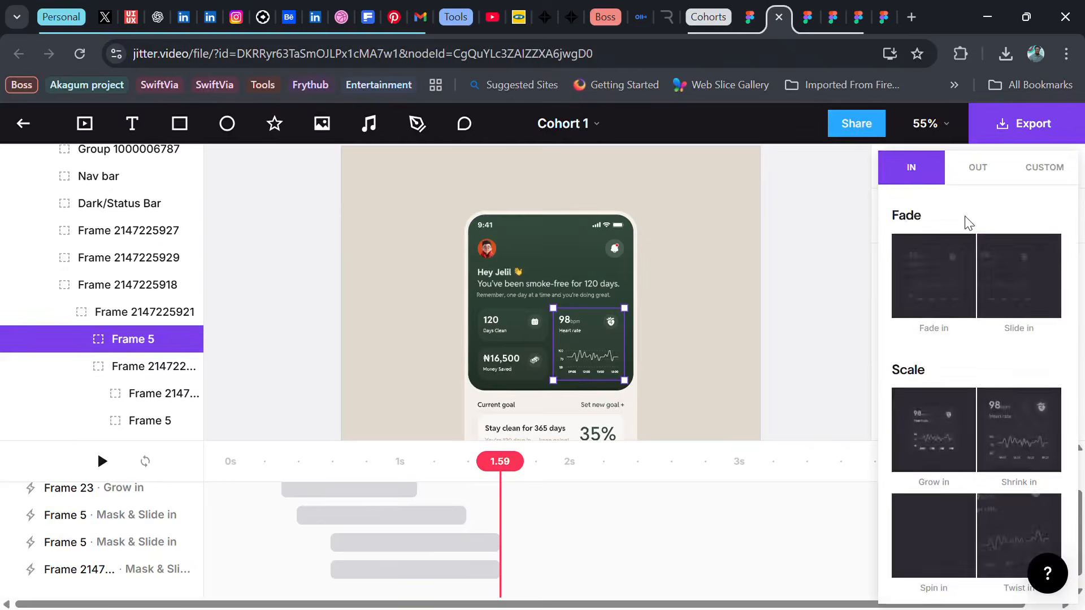
{"action": "scroll", "coordinate": [986, 417], "scroll_direction": "down", "scroll_amount": 6}
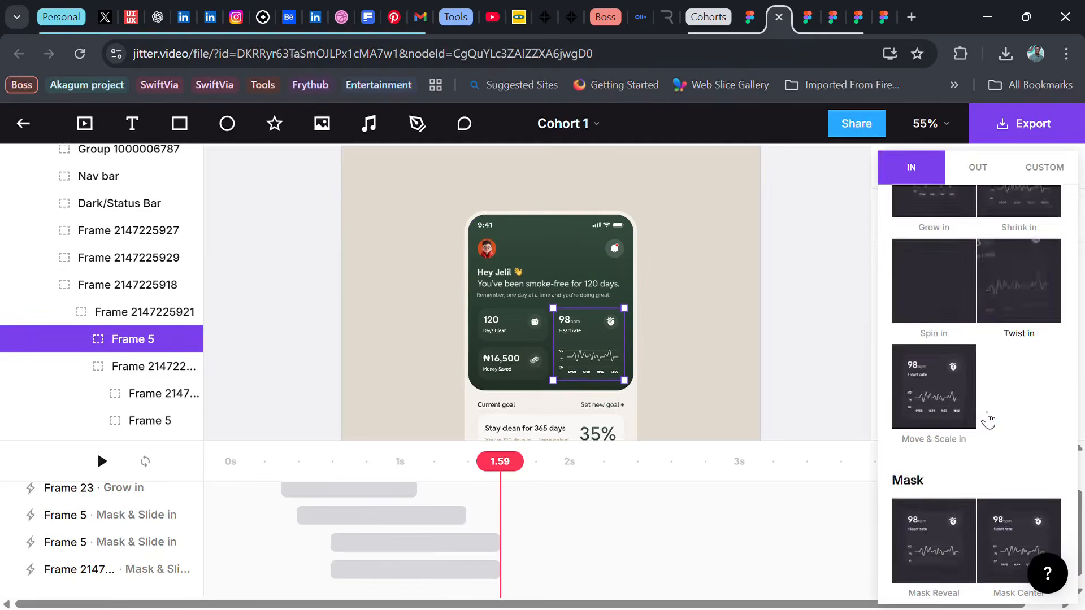
{"action": "scroll", "coordinate": [983, 416], "scroll_direction": "down", "scroll_amount": 2}
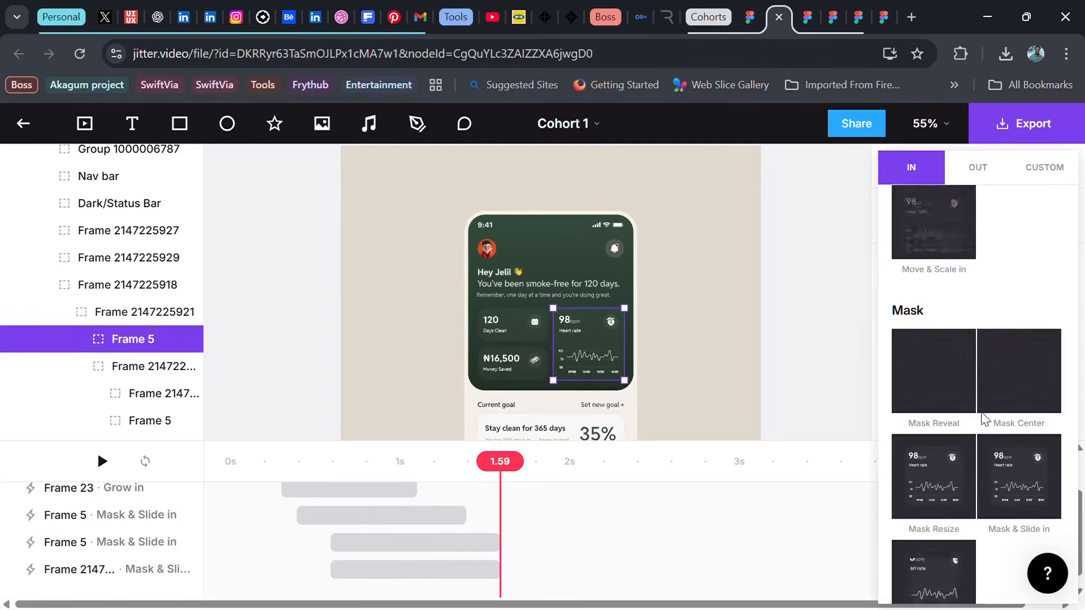
{"action": "left_click", "coordinate": [1029, 495]}
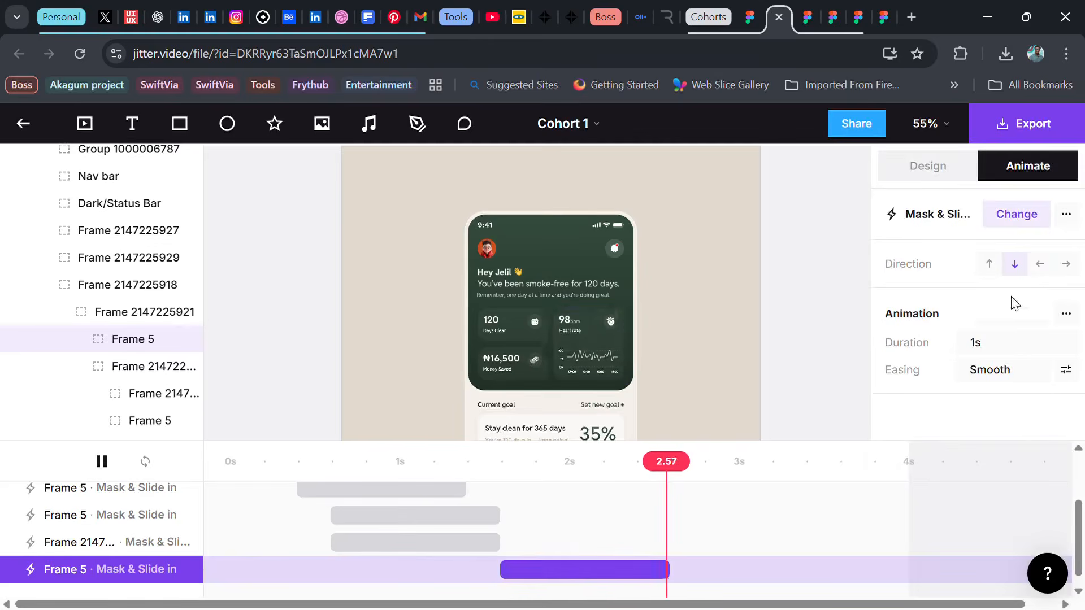
- Set the Heart rate card's slide direction to leftward and shift its animation to start at about 0.6 s
{"action": "left_click", "coordinate": [1015, 265]}
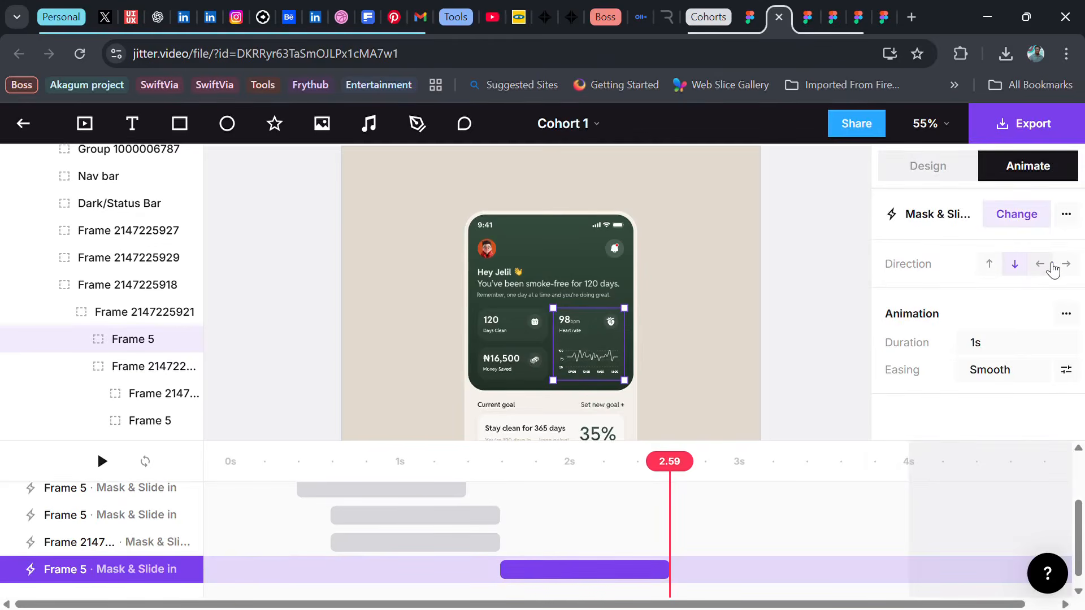
{"action": "left_click", "coordinate": [1043, 264]}
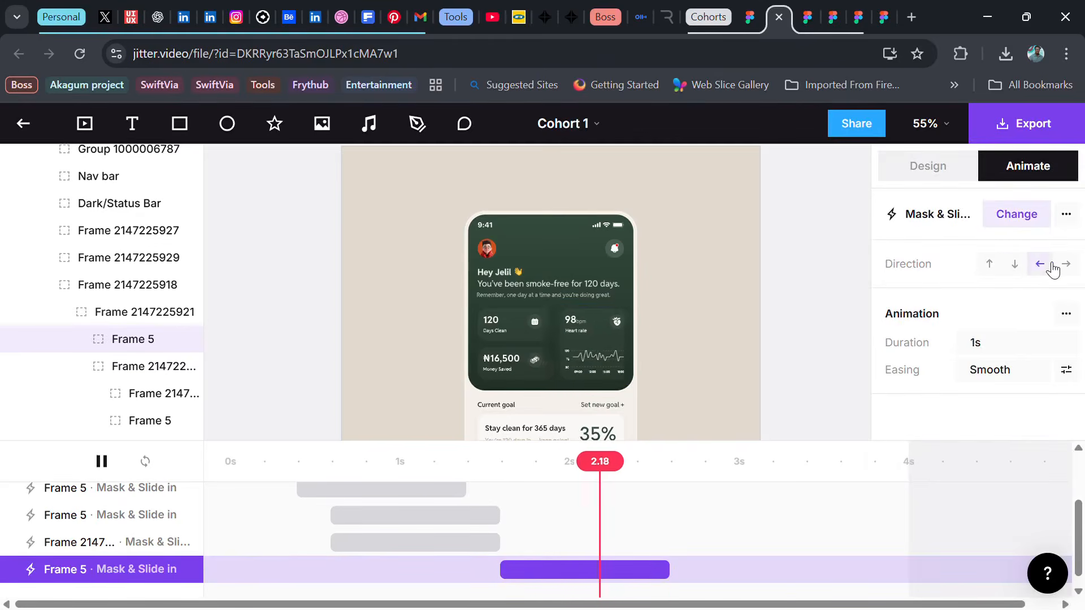
{"action": "left_click_drag", "start_coordinate": [606, 568], "coordinate": [435, 569]}
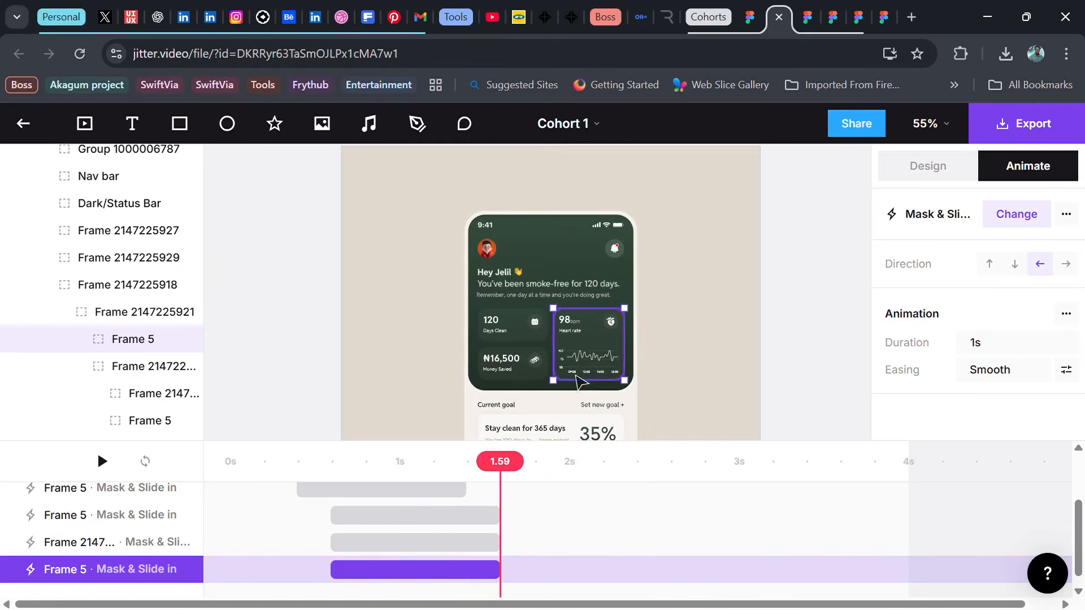
- Add a Mask & Slide in animation to the waveform layer Vector 33 inside the Heart rate card's chart
{"action": "scroll", "coordinate": [588, 366], "scroll_direction": "up", "scroll_amount": 5}
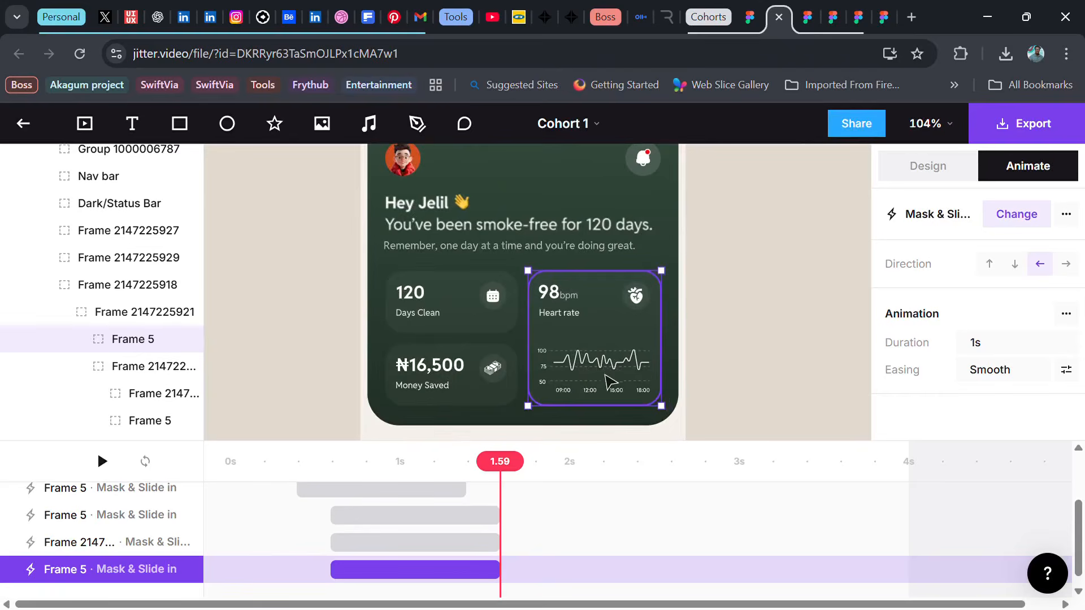
{"action": "double_click", "coordinate": [588, 371]}
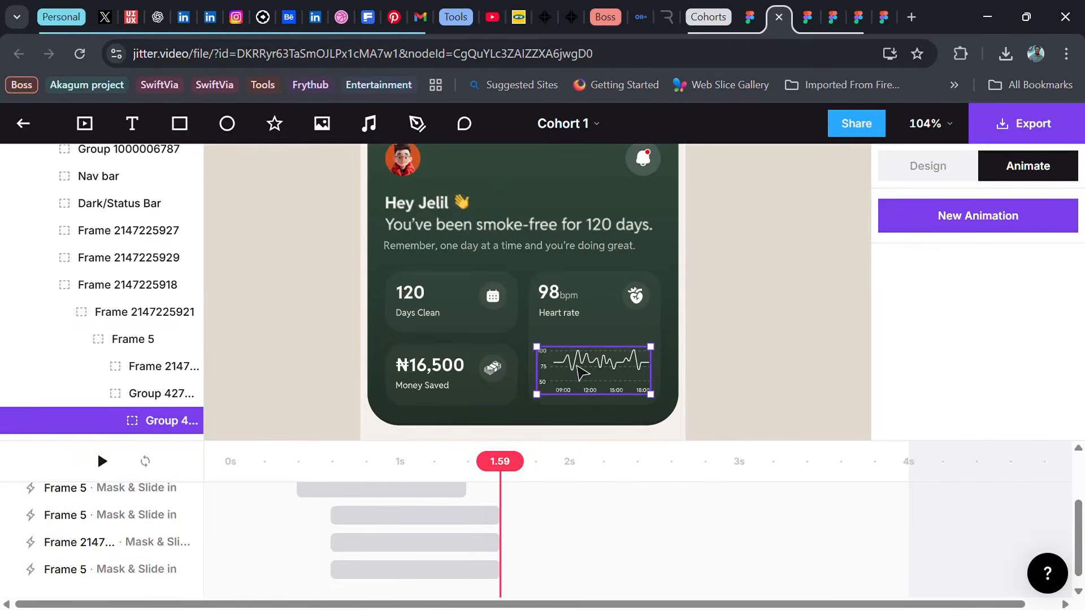
{"action": "scroll", "coordinate": [106, 380], "scroll_direction": "down", "scroll_amount": 1}
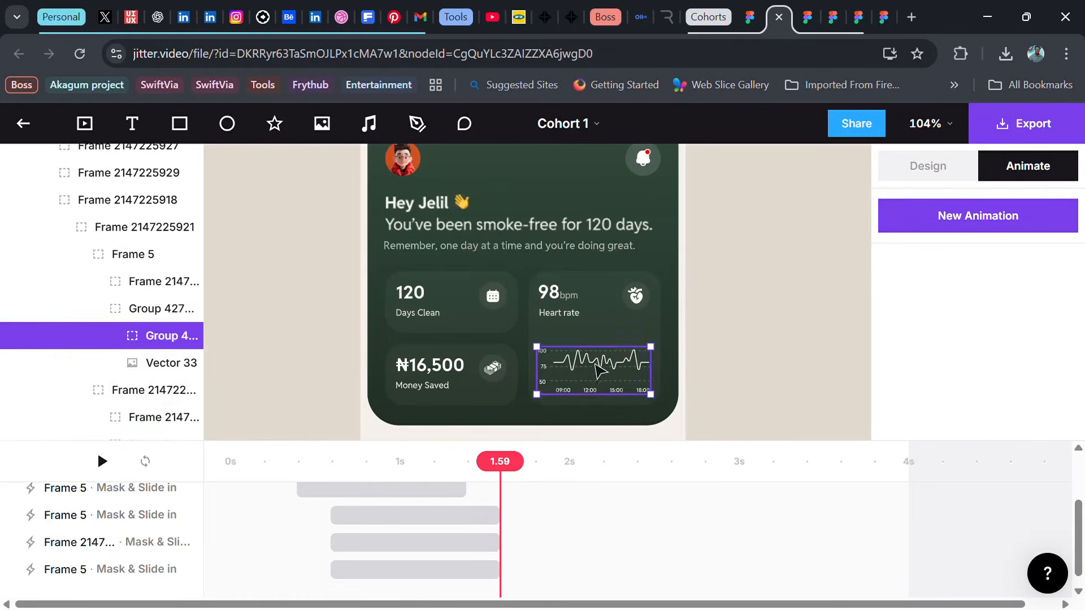
{"action": "left_click", "coordinate": [115, 336]}
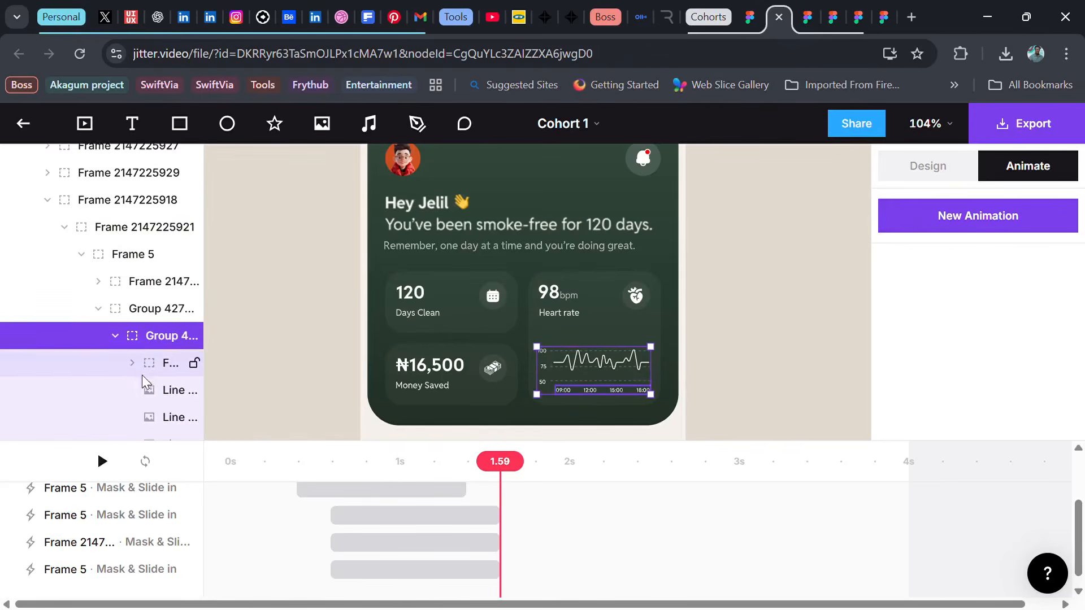
{"action": "scroll", "coordinate": [148, 405], "scroll_direction": "down", "scroll_amount": 2}
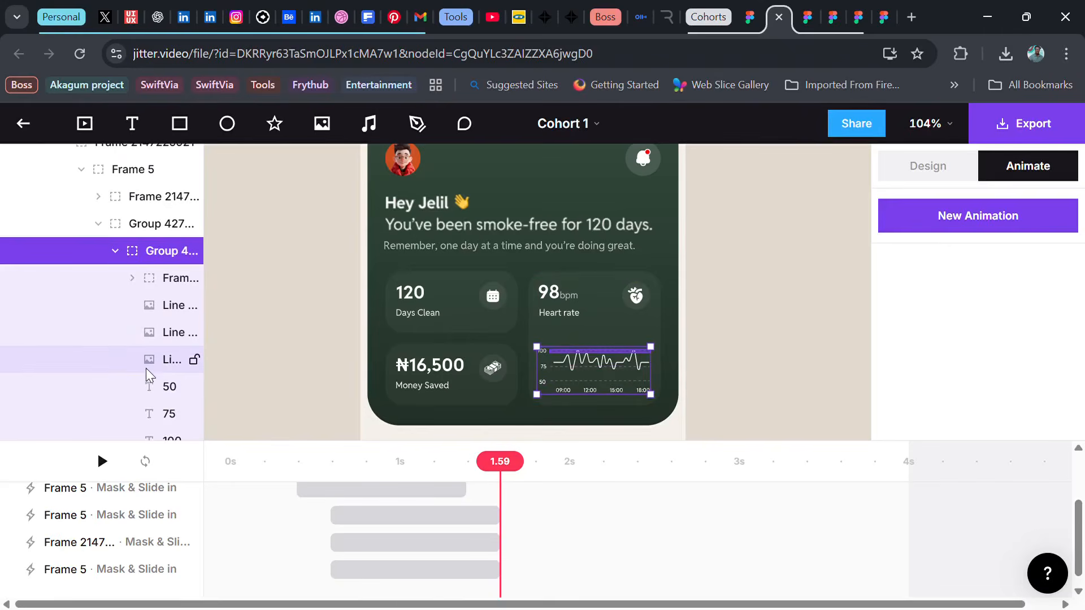
{"action": "scroll", "coordinate": [148, 390], "scroll_direction": "down", "scroll_amount": 2}
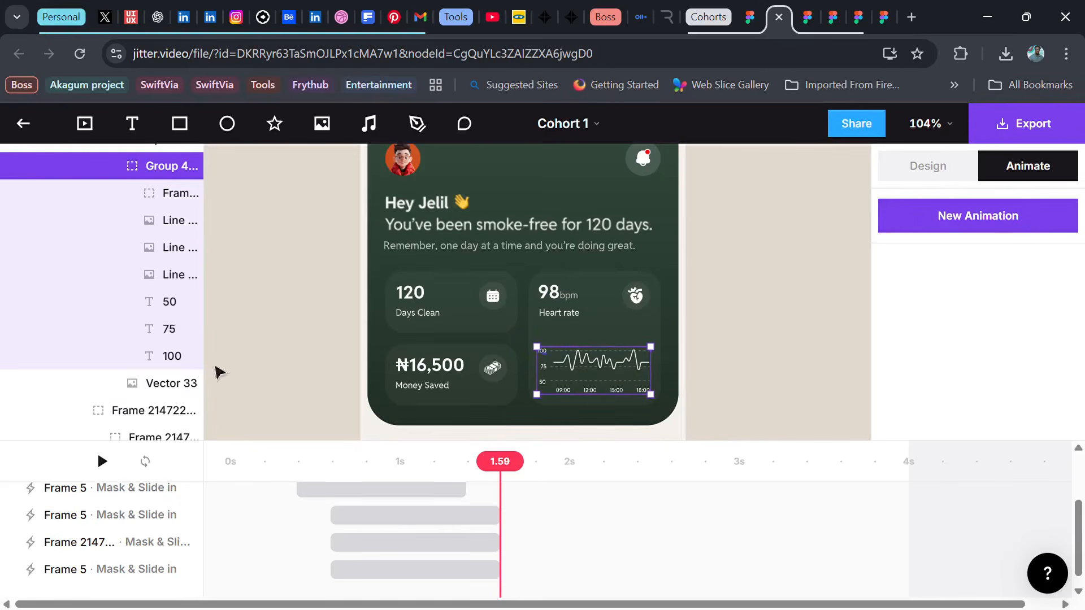
{"action": "left_click", "coordinate": [138, 384]}
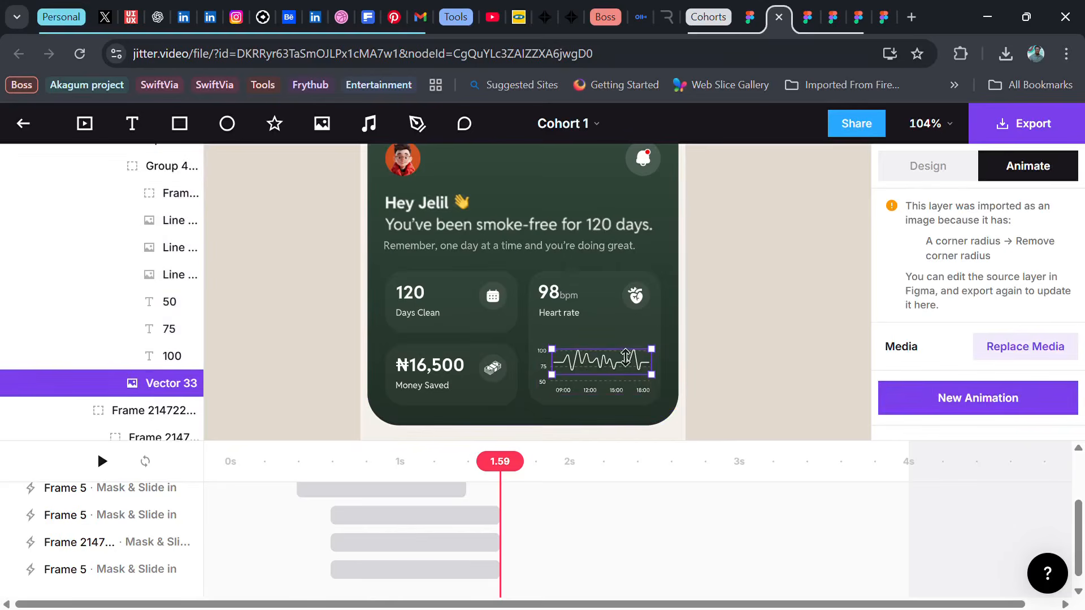
{"action": "left_click", "coordinate": [976, 403]}
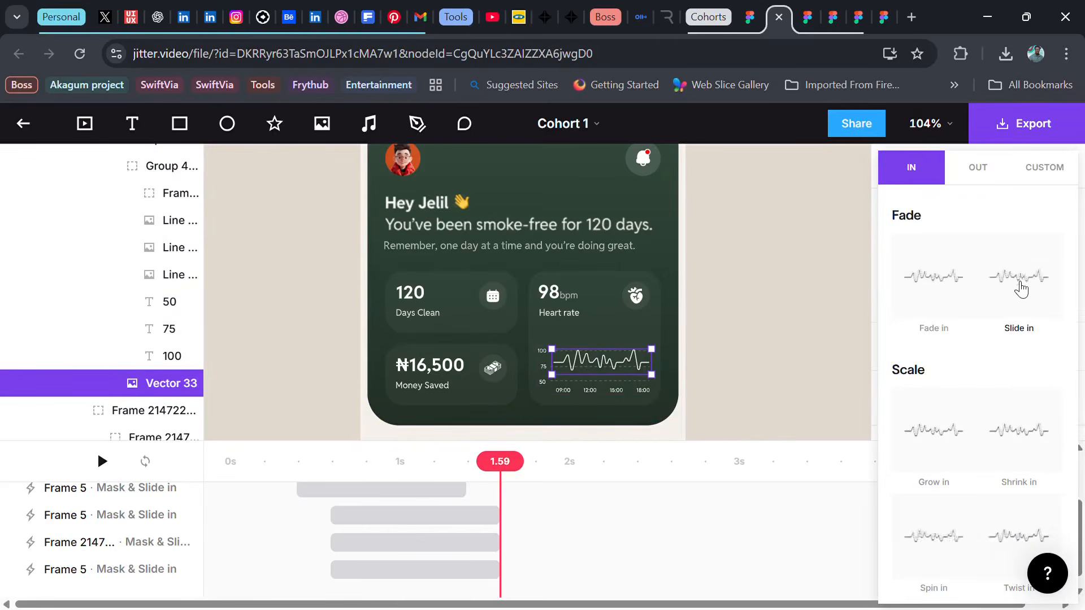
{"action": "scroll", "coordinate": [981, 392], "scroll_direction": "down", "scroll_amount": 2}
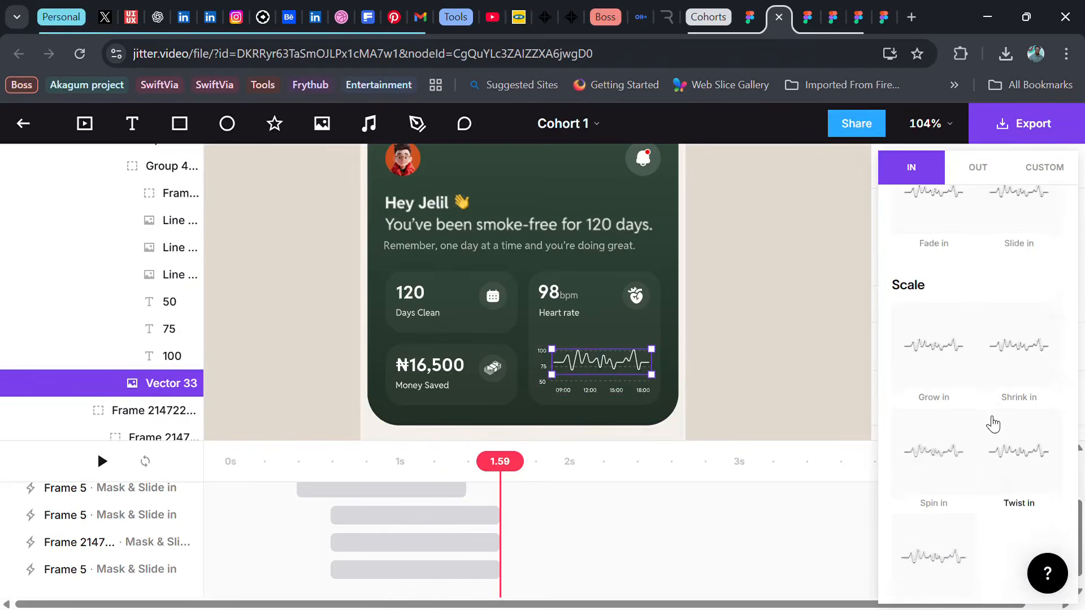
{"action": "scroll", "coordinate": [993, 423], "scroll_direction": "down", "scroll_amount": 6}
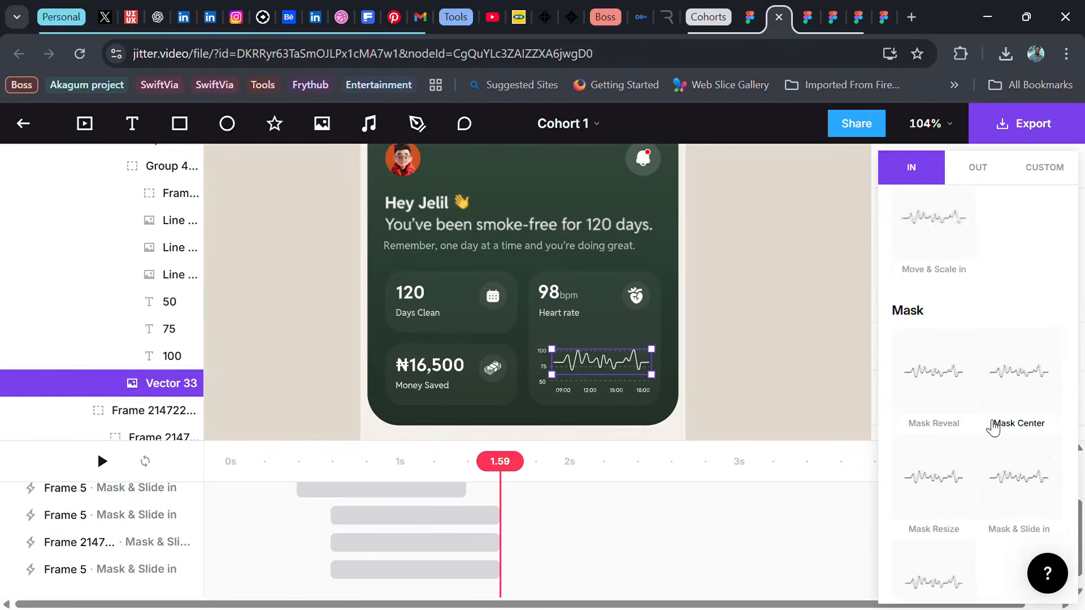
{"action": "scroll", "coordinate": [992, 428], "scroll_direction": "down", "scroll_amount": 2}
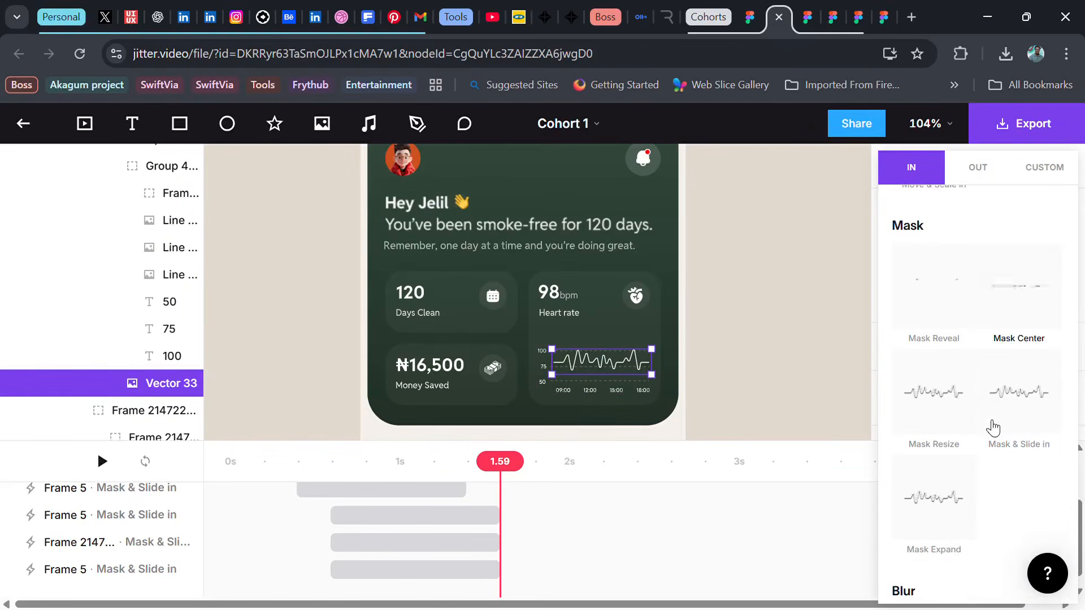
{"action": "left_click", "coordinate": [1033, 414]}
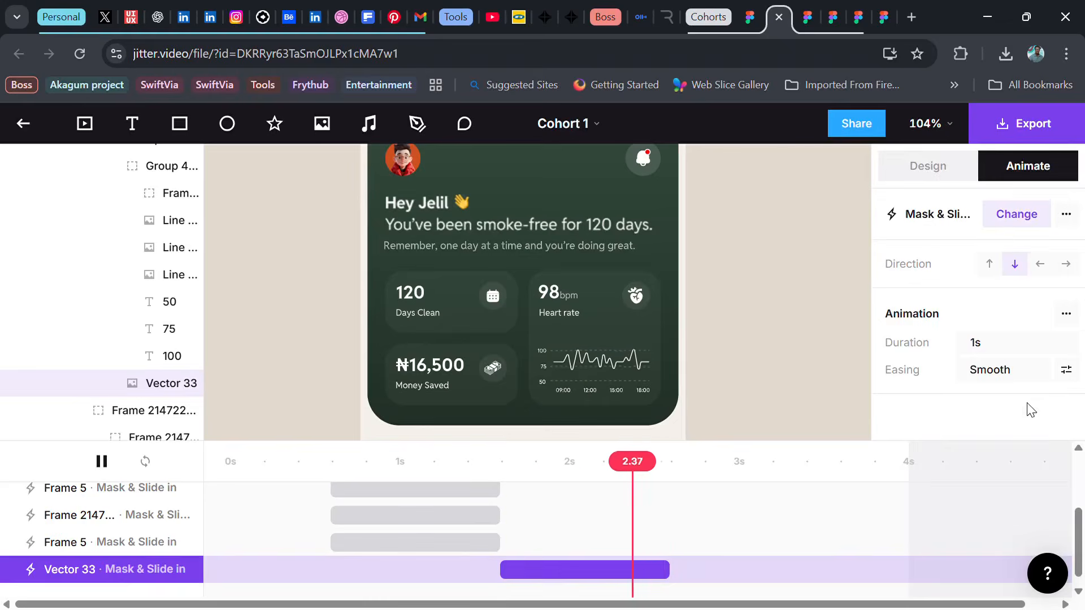
- Set the waveform's slide direction to rightward and reapply the Mask & Slide in preset with that direction
{"action": "left_click", "coordinate": [1067, 265]}
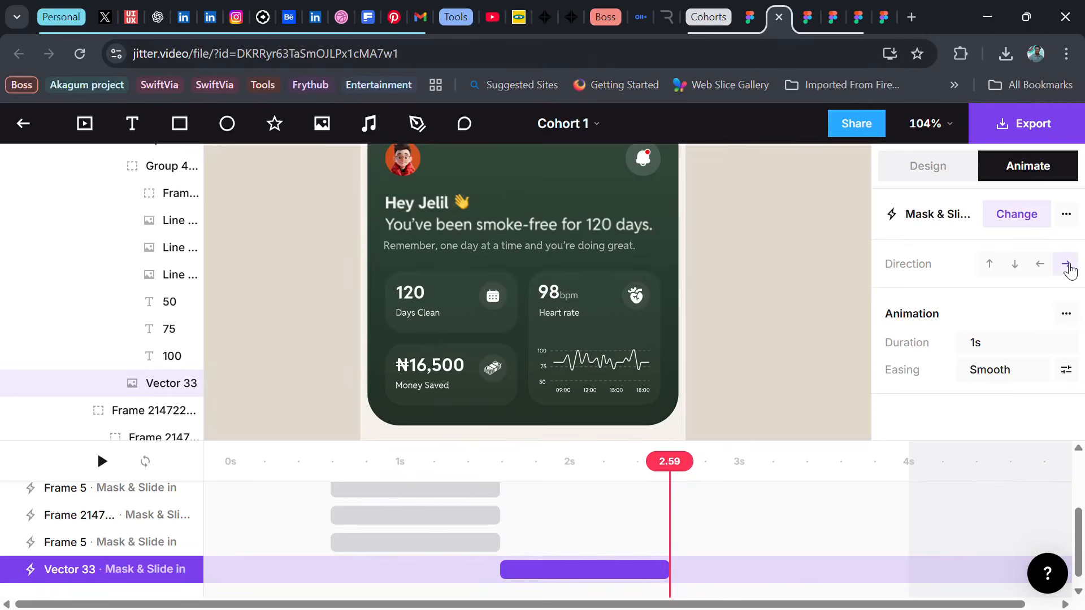
{"action": "left_click", "coordinate": [1017, 216]}
{"action": "scroll", "coordinate": [1012, 447], "scroll_direction": "down", "scroll_amount": 3}
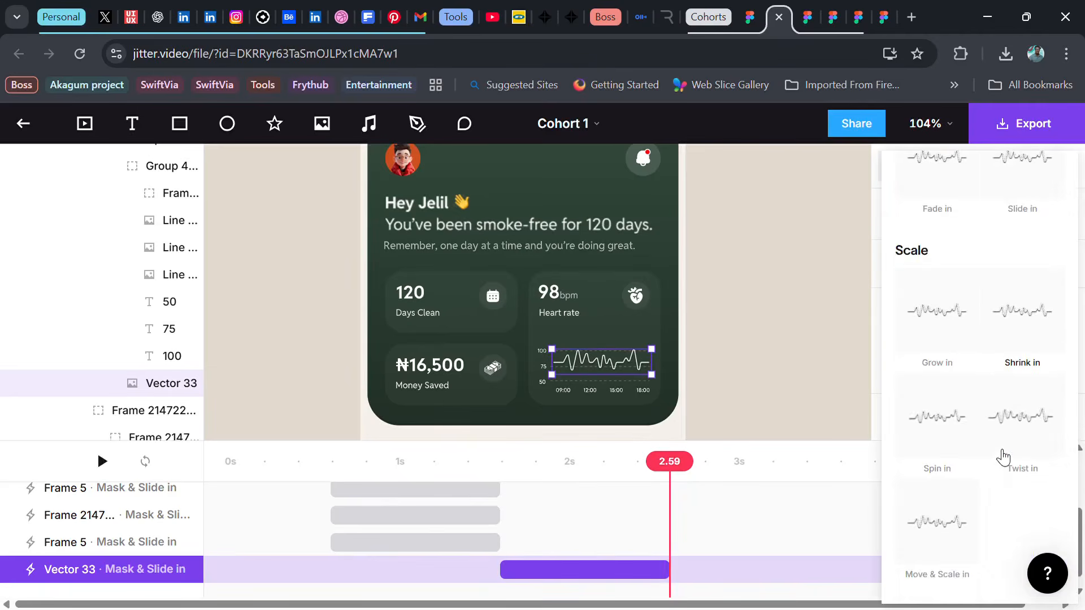
{"action": "scroll", "coordinate": [1004, 456], "scroll_direction": "down", "scroll_amount": 1}
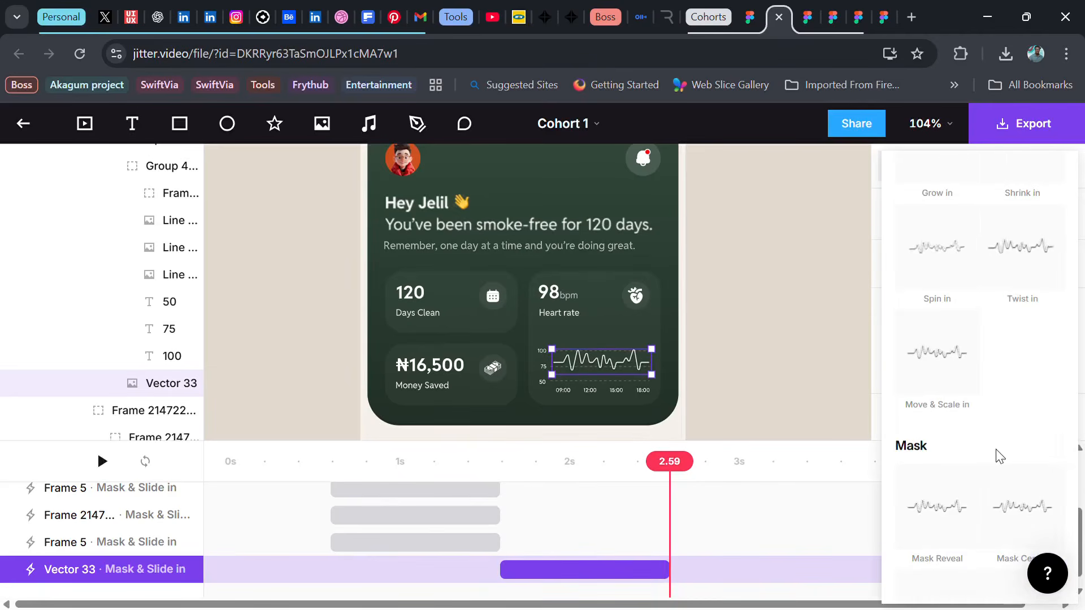
{"action": "scroll", "coordinate": [1001, 456], "scroll_direction": "down", "scroll_amount": 2}
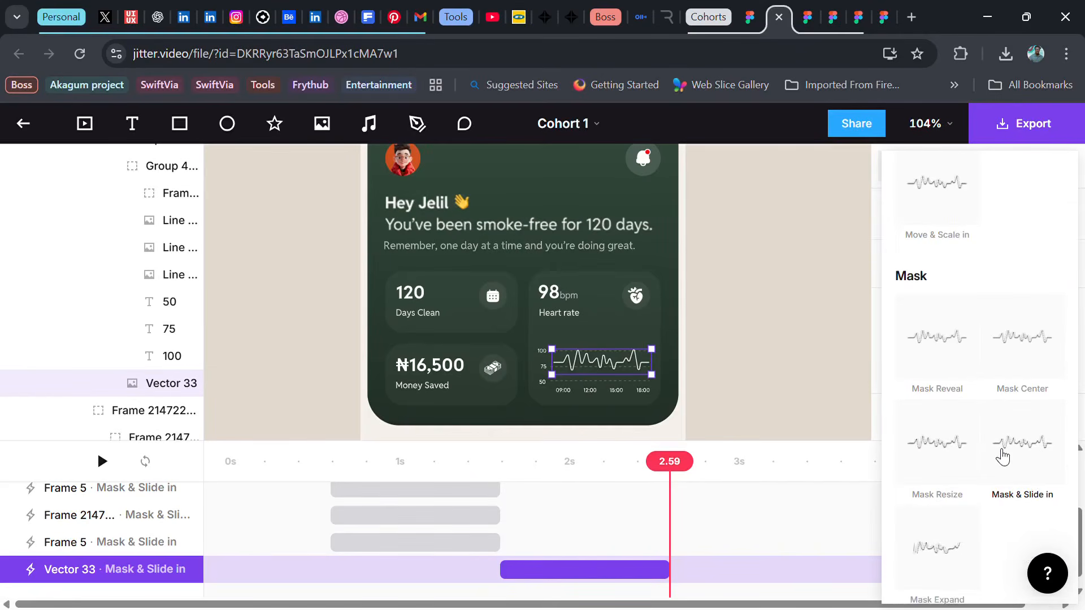
{"action": "left_click", "coordinate": [1022, 440]}
{"action": "left_click", "coordinate": [1066, 264]}
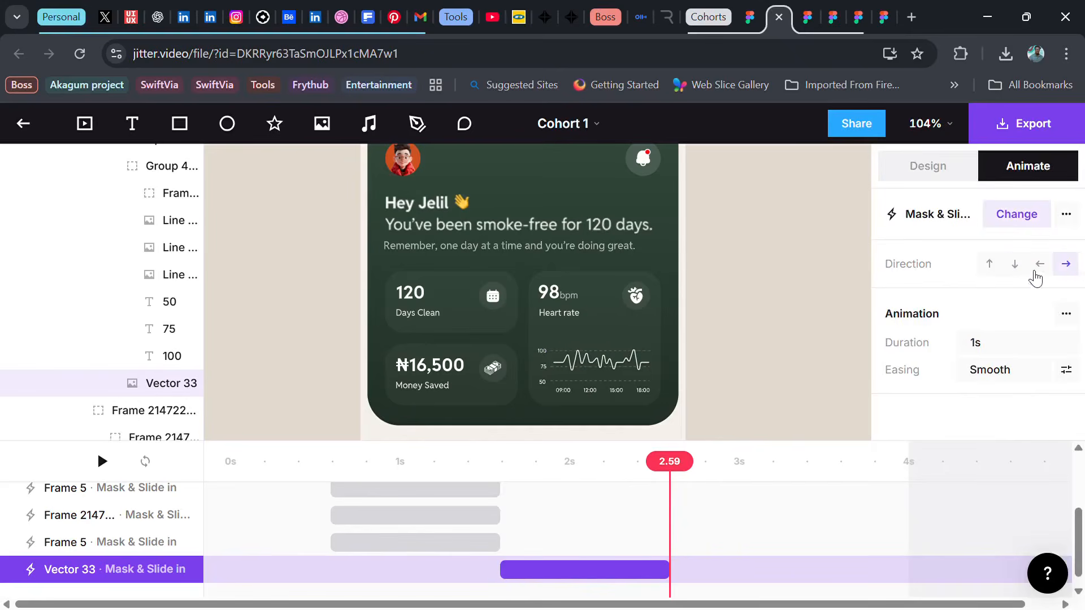
- Try the Slide in preset with a rightward direction on the waveform and play it back from just before its start
{"action": "left_click", "coordinate": [1020, 216]}
{"action": "scroll", "coordinate": [975, 444], "scroll_direction": "down", "scroll_amount": 10}
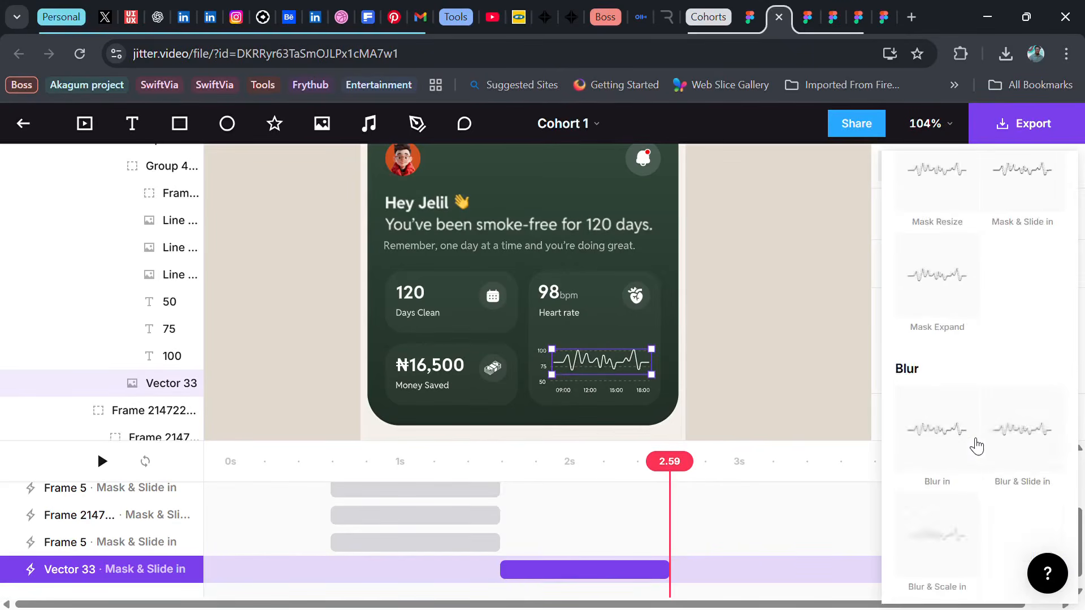
{"action": "scroll", "coordinate": [975, 444], "scroll_direction": "up", "scroll_amount": 10}
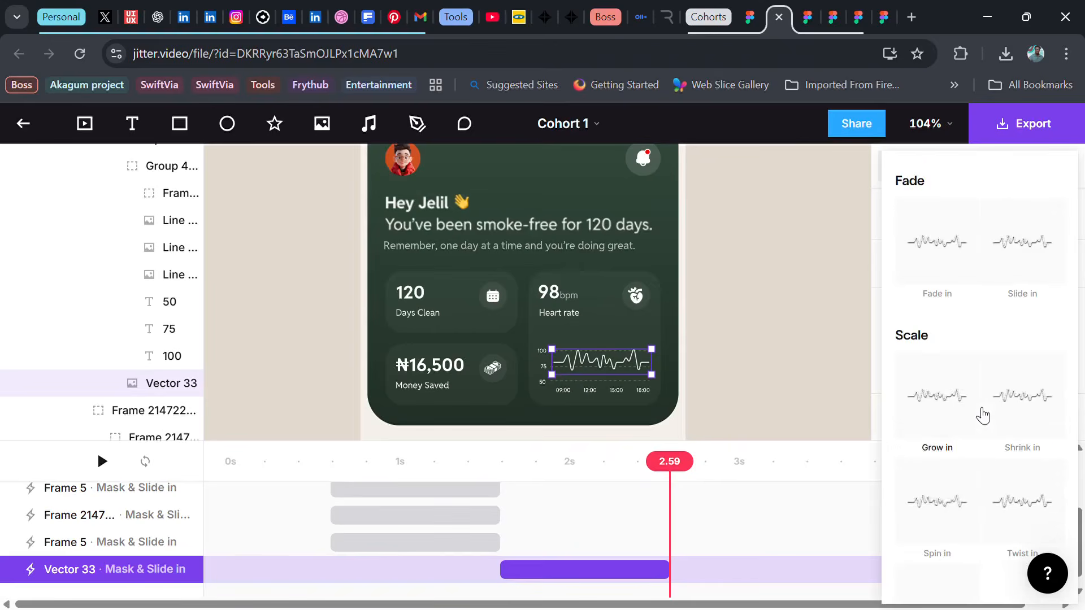
{"action": "left_click", "coordinate": [1025, 255]}
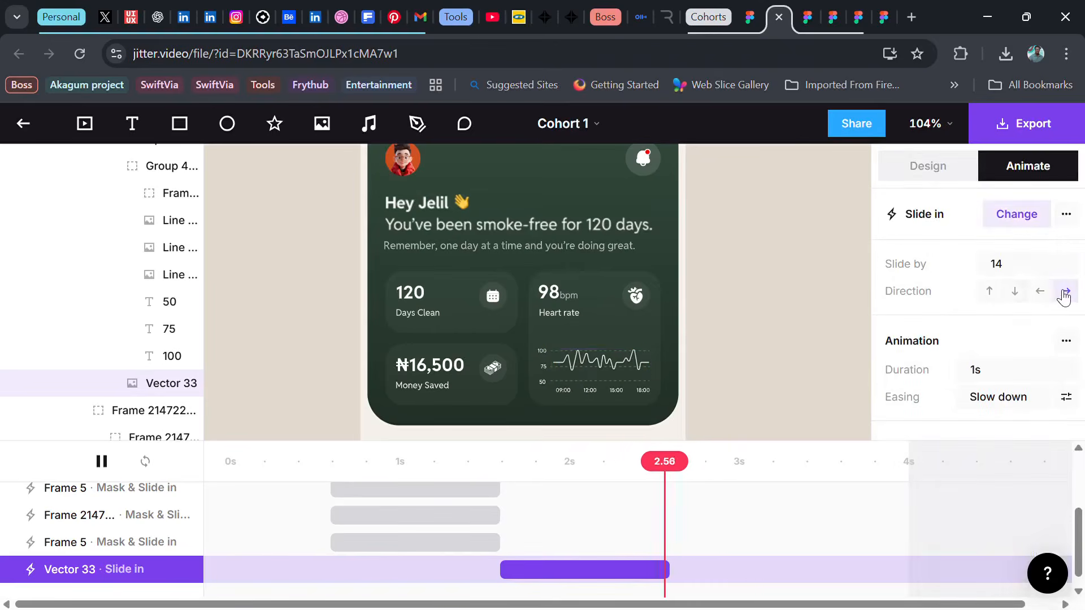
{"action": "left_click_drag", "start_coordinate": [684, 472], "coordinate": [509, 506]}
{"action": "left_click", "coordinate": [108, 464]}
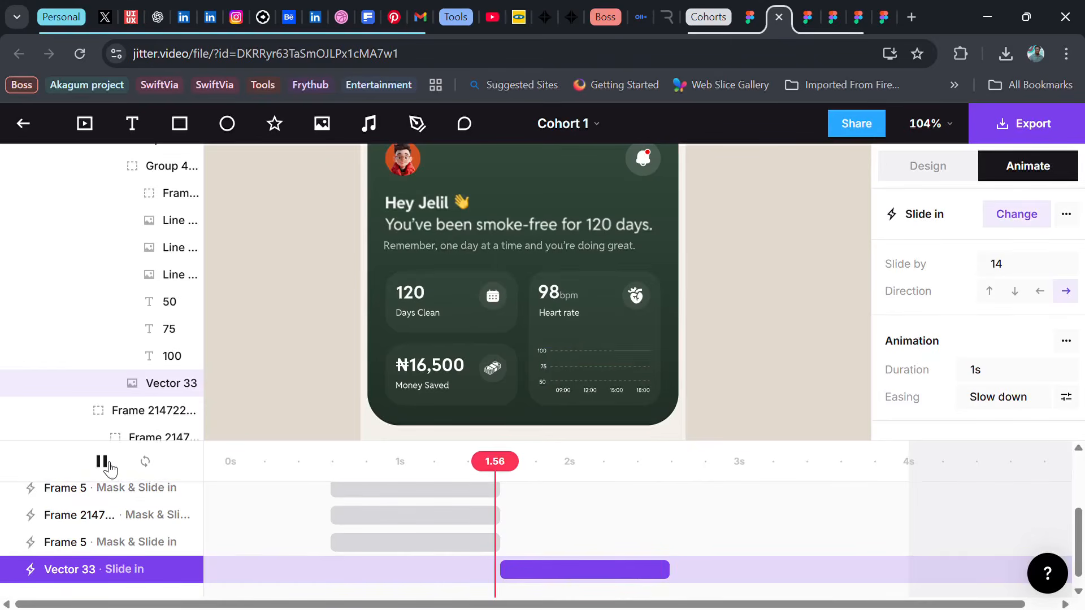
- Change the waveform's animation to Mask Reveal with a rightward direction and play it back from just before its start
{"action": "left_click", "coordinate": [1019, 225]}
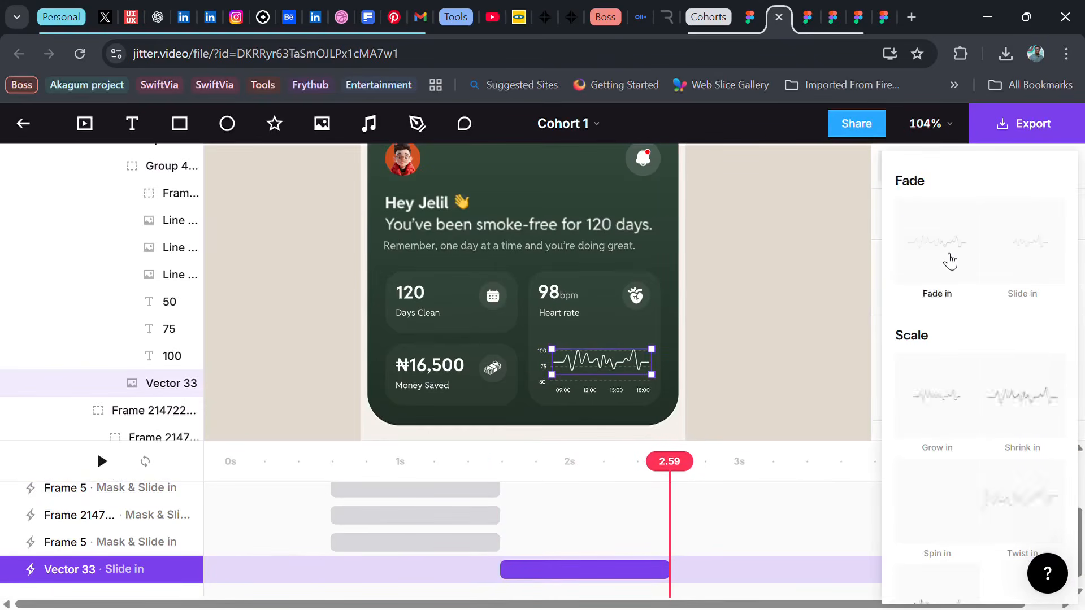
{"action": "scroll", "coordinate": [995, 452], "scroll_direction": "down", "scroll_amount": 2}
{"action": "scroll", "coordinate": [984, 455], "scroll_direction": "down", "scroll_amount": 2}
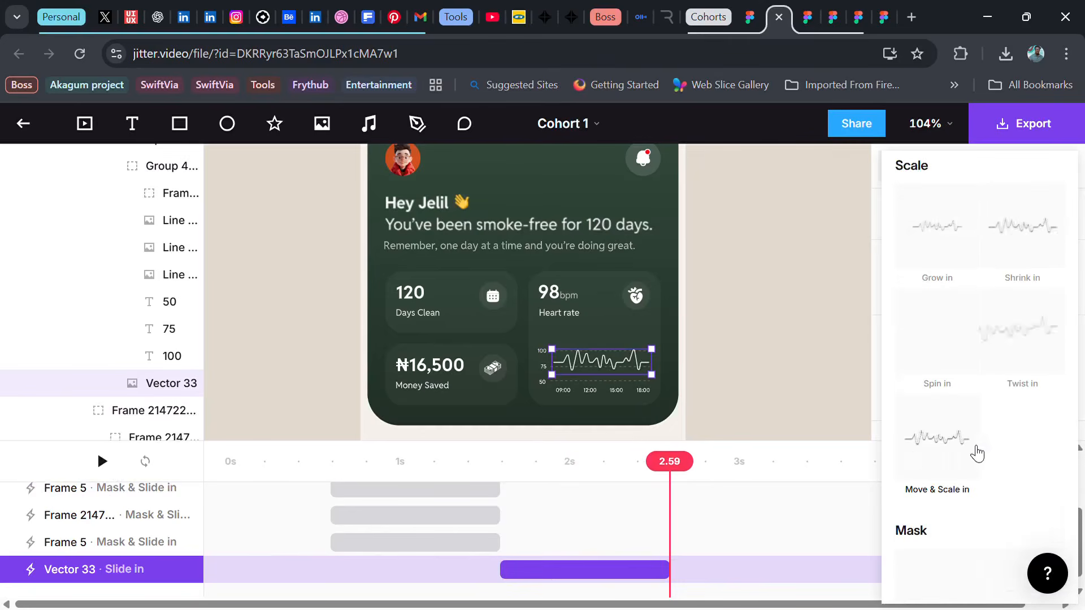
{"action": "scroll", "coordinate": [956, 455], "scroll_direction": "down", "scroll_amount": 4}
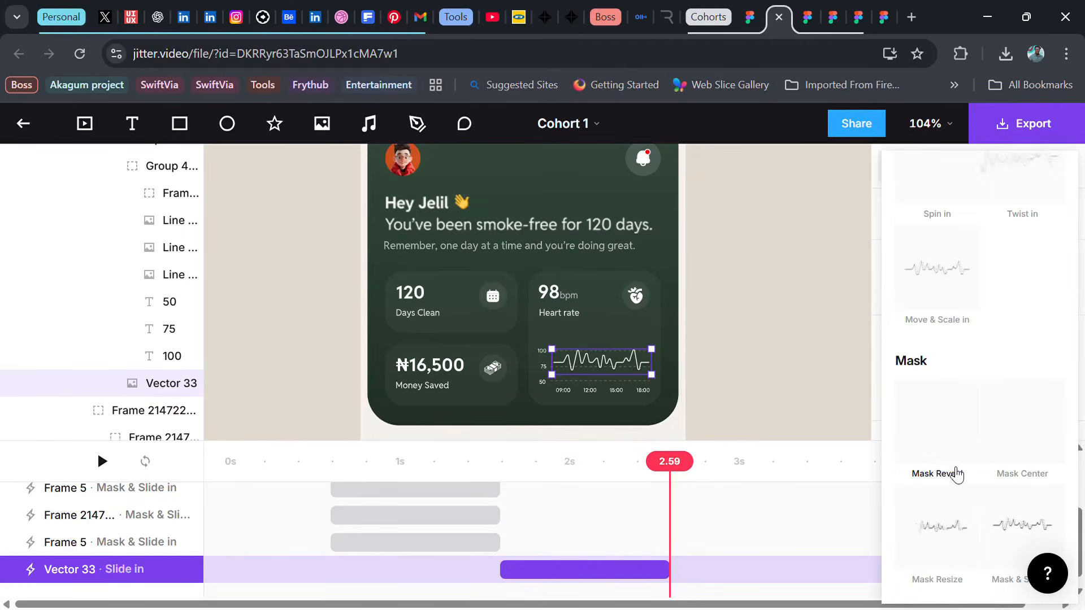
{"action": "left_click", "coordinate": [949, 421]}
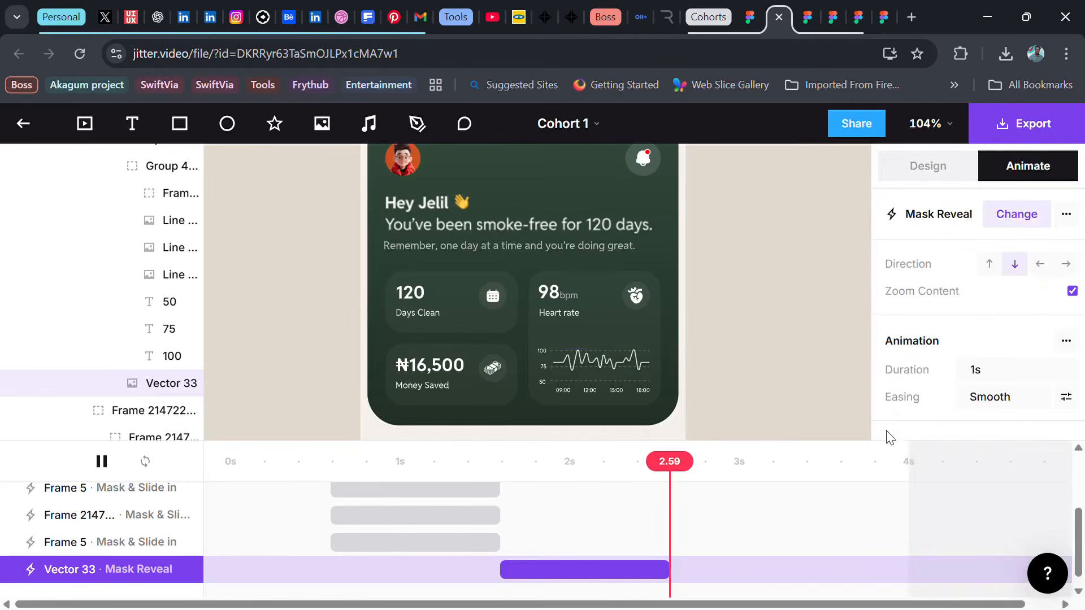
{"action": "left_click", "coordinate": [1066, 263]}
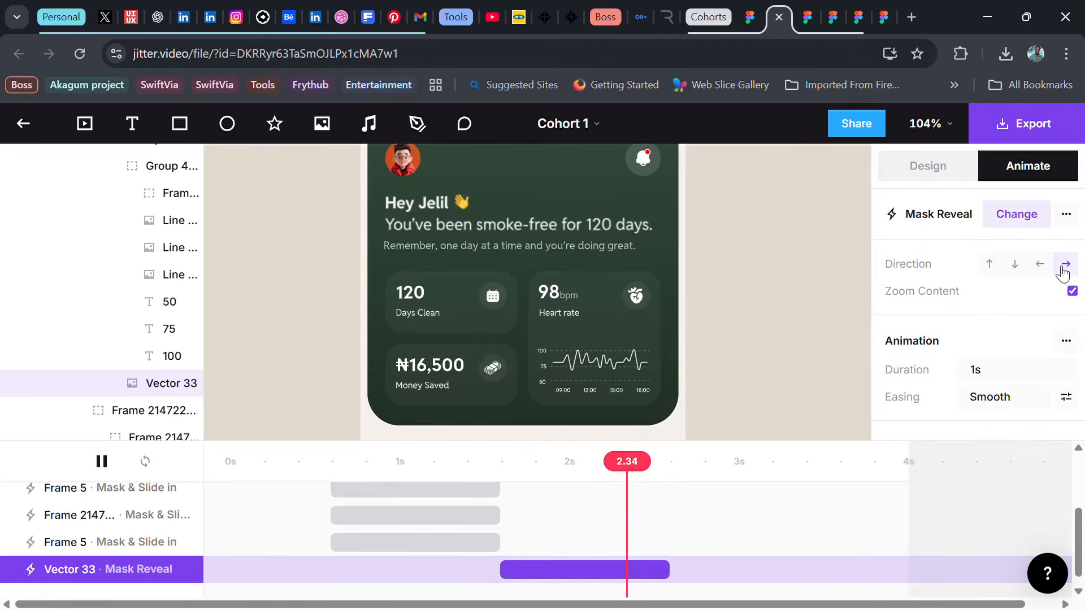
{"action": "left_click_drag", "start_coordinate": [682, 477], "coordinate": [514, 508]}
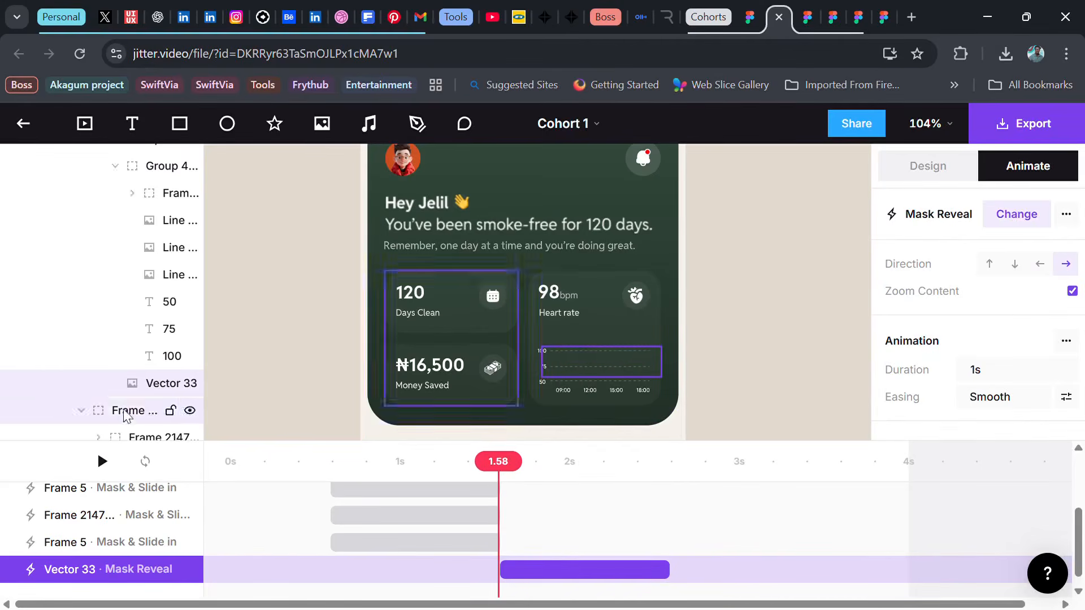
{"action": "left_click", "coordinate": [103, 463]}
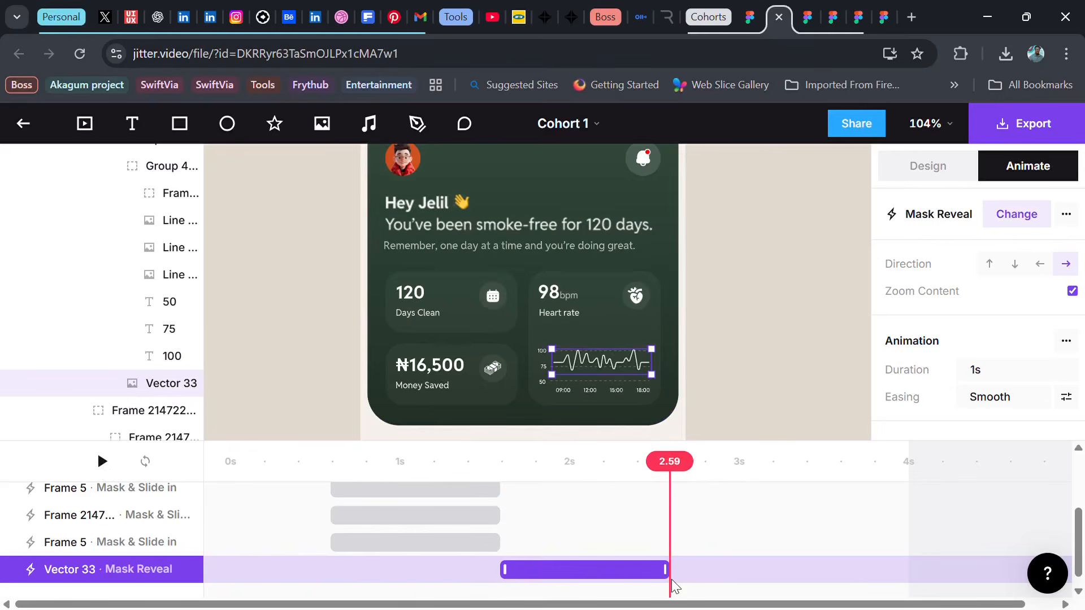
- Extend the waveform's Mask Reveal duration to 1.1 s and shift it to start at about 0.75 s
{"action": "left_click_drag", "start_coordinate": [679, 584], "coordinate": [695, 584]}
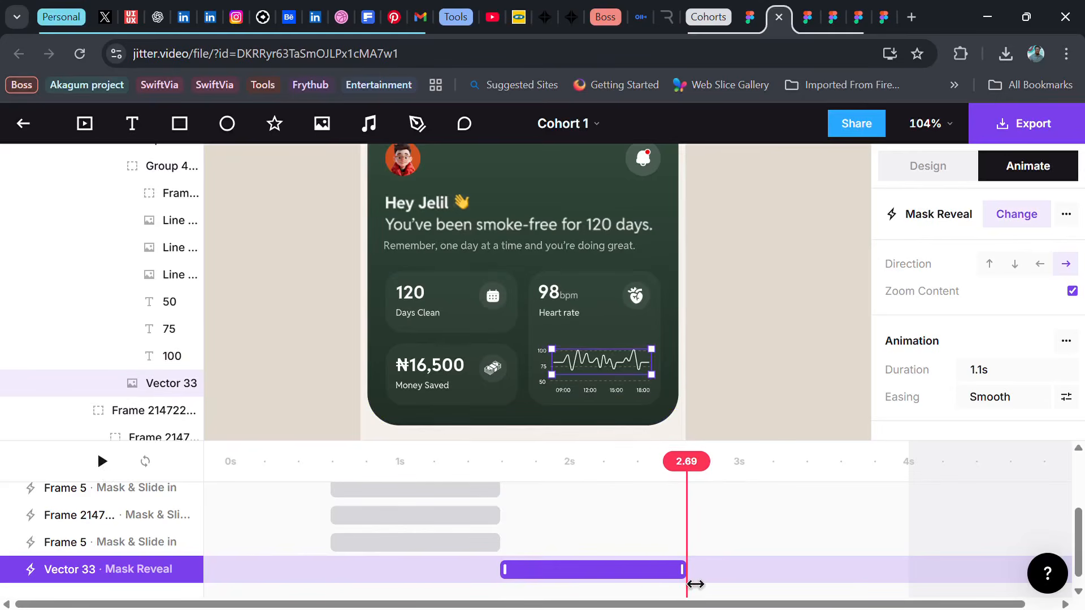
{"action": "left_click_drag", "start_coordinate": [705, 480], "coordinate": [520, 513]}
{"action": "left_click_drag", "start_coordinate": [619, 565], "coordinate": [480, 566]}
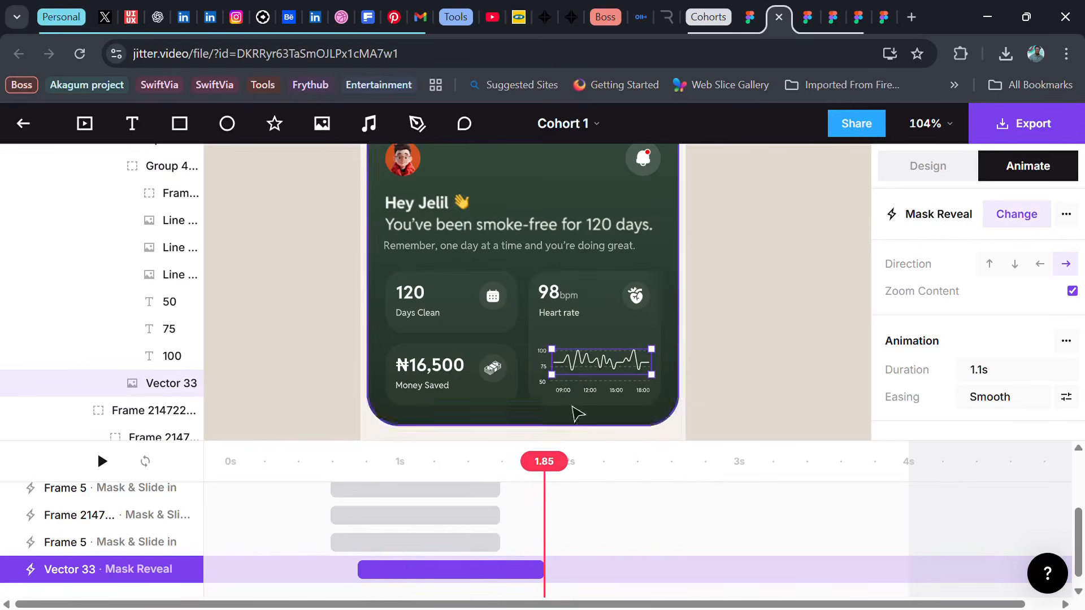
- Give the Current goal section a Mask & Slide in entrance animation
{"action": "left_click", "coordinate": [595, 332]}
{"action": "scroll", "coordinate": [605, 342], "scroll_direction": "down", "scroll_amount": 4}
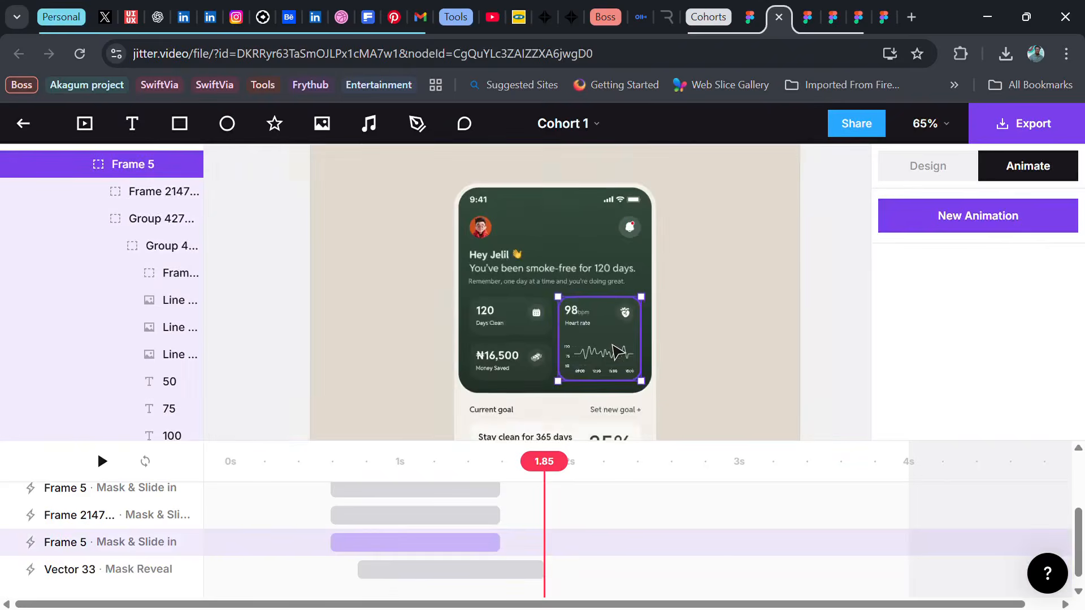
{"action": "scroll", "coordinate": [617, 352], "scroll_direction": "down", "scroll_amount": 2}
{"action": "scroll", "coordinate": [565, 364], "scroll_direction": "down", "scroll_amount": 3}
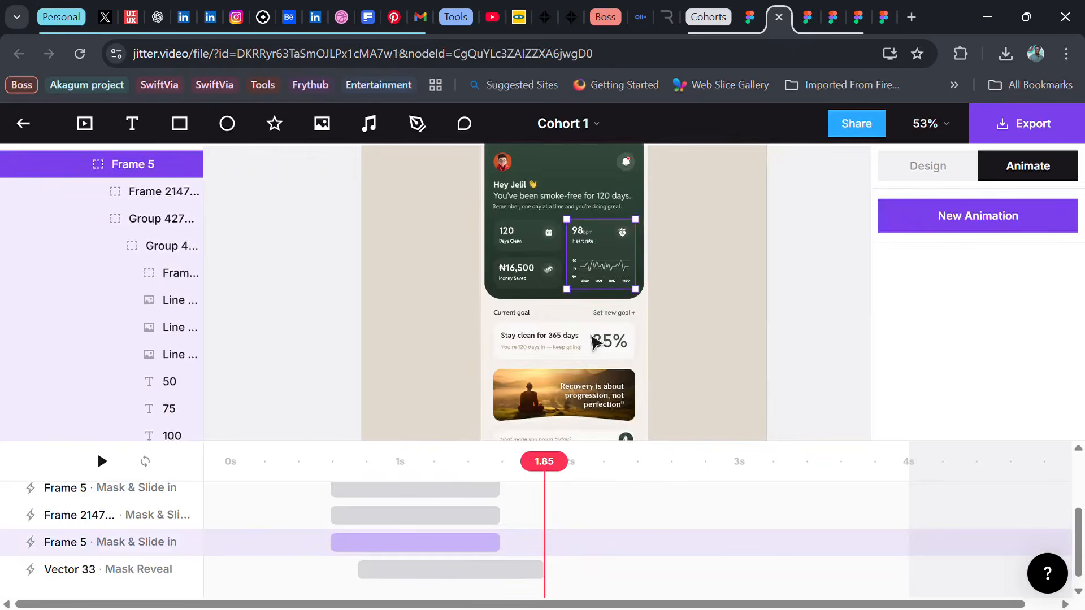
{"action": "left_click", "coordinate": [540, 327]}
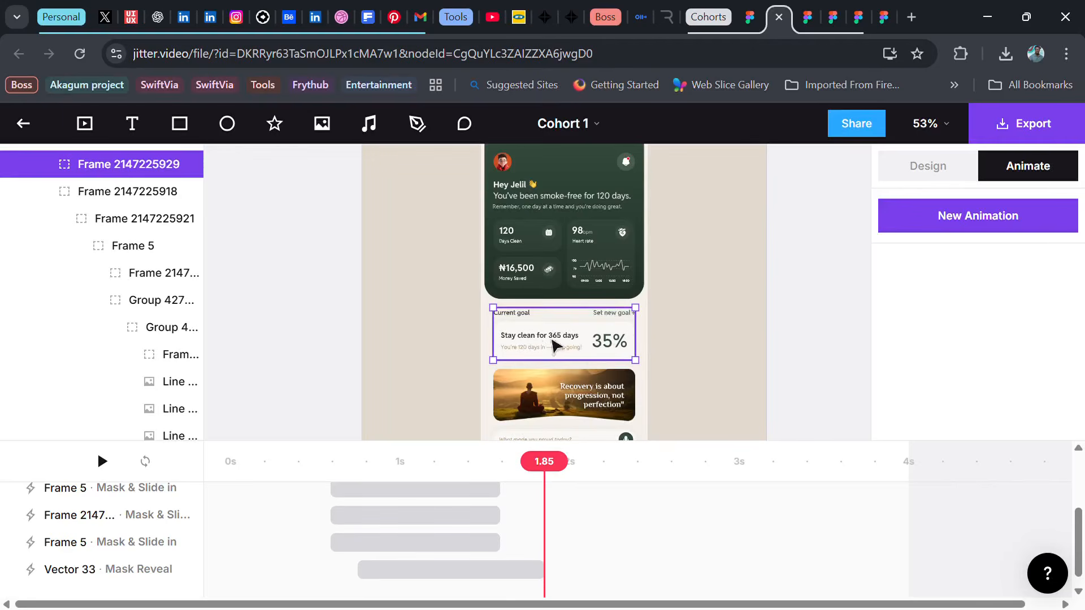
{"action": "left_click", "coordinate": [1025, 222]}
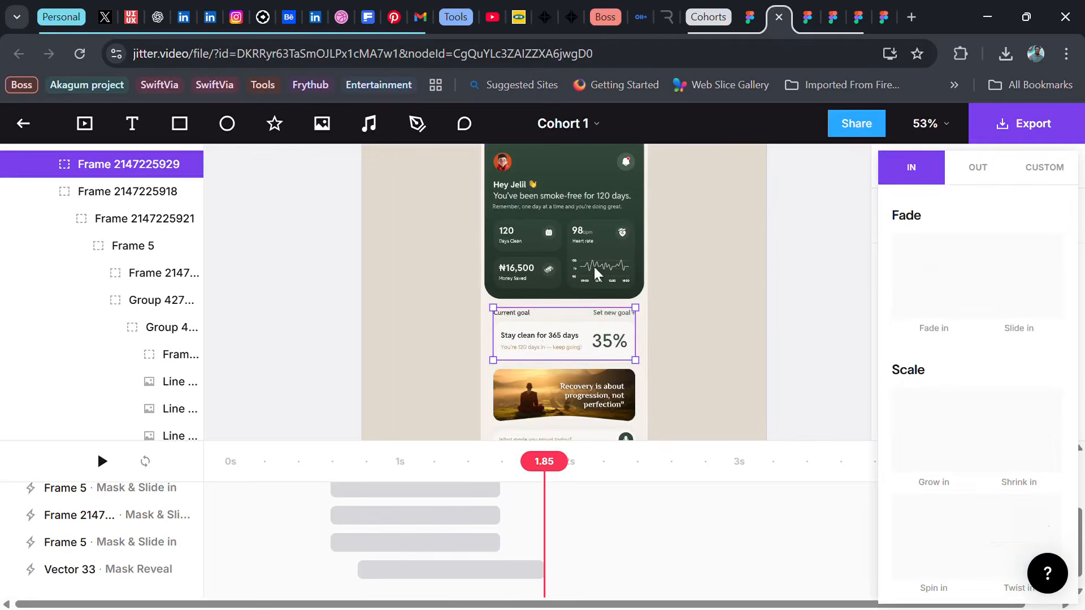
{"action": "scroll", "coordinate": [1000, 381], "scroll_direction": "down", "scroll_amount": 10}
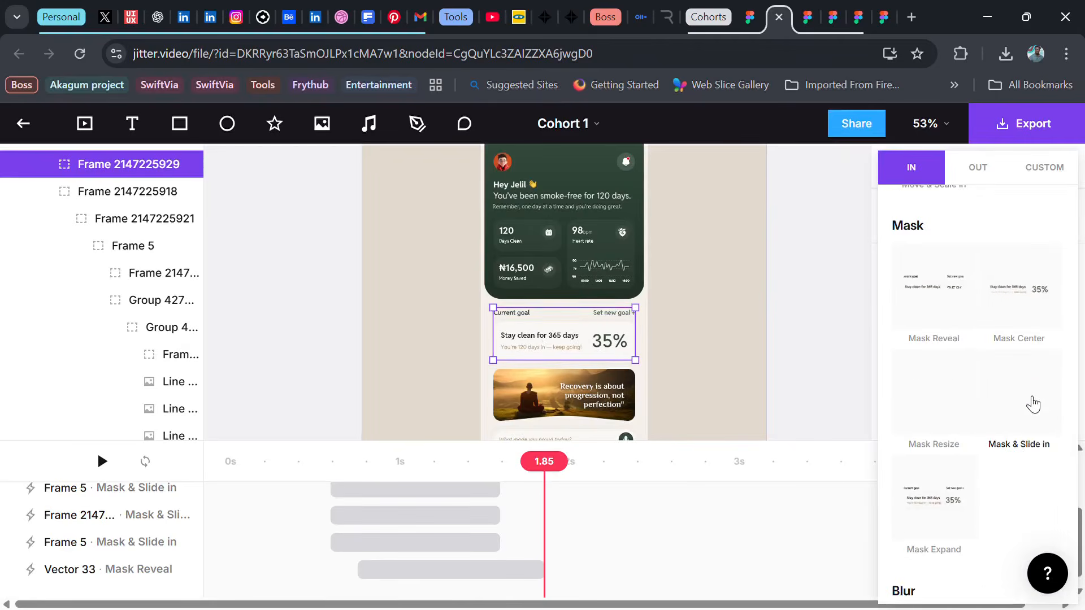
{"action": "left_click", "coordinate": [1033, 402]}
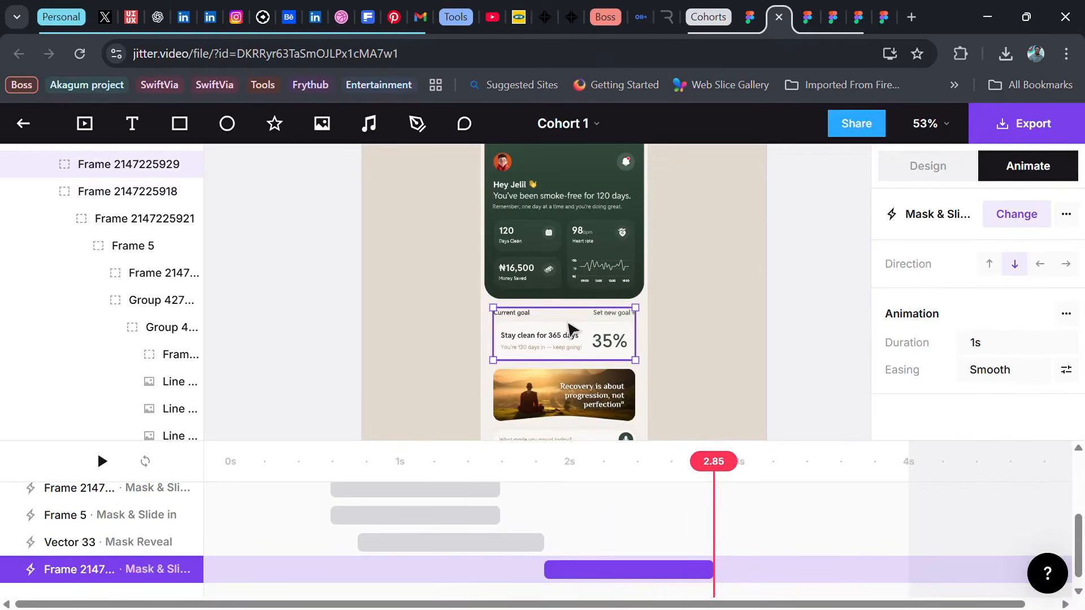
- Add a downward Slide in animation to the 35% text and extend its duration to 605 ms
{"action": "double_click", "coordinate": [620, 353]}
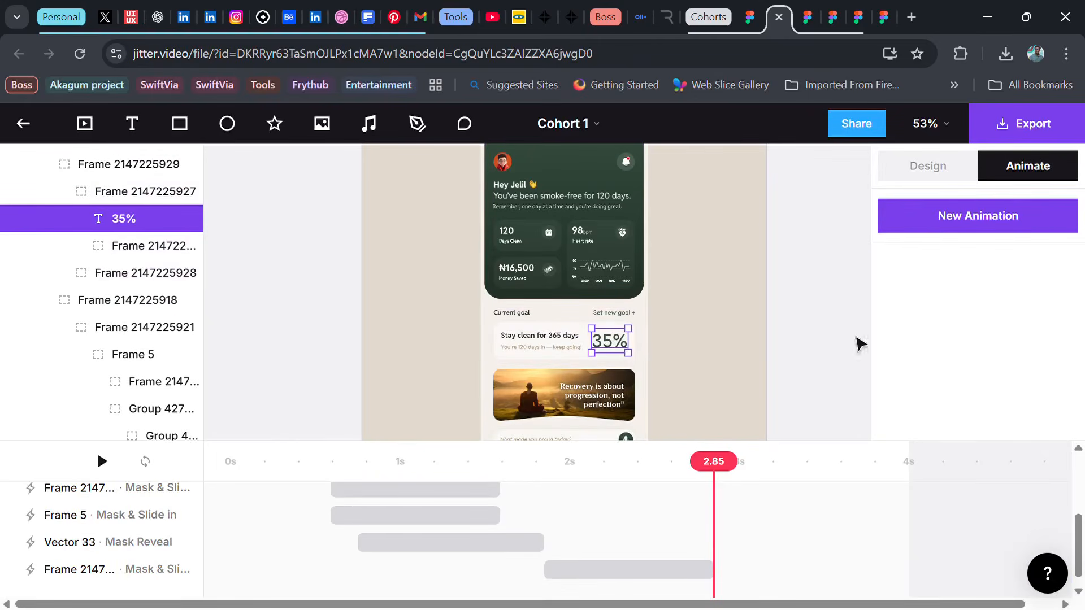
{"action": "left_click", "coordinate": [980, 225]}
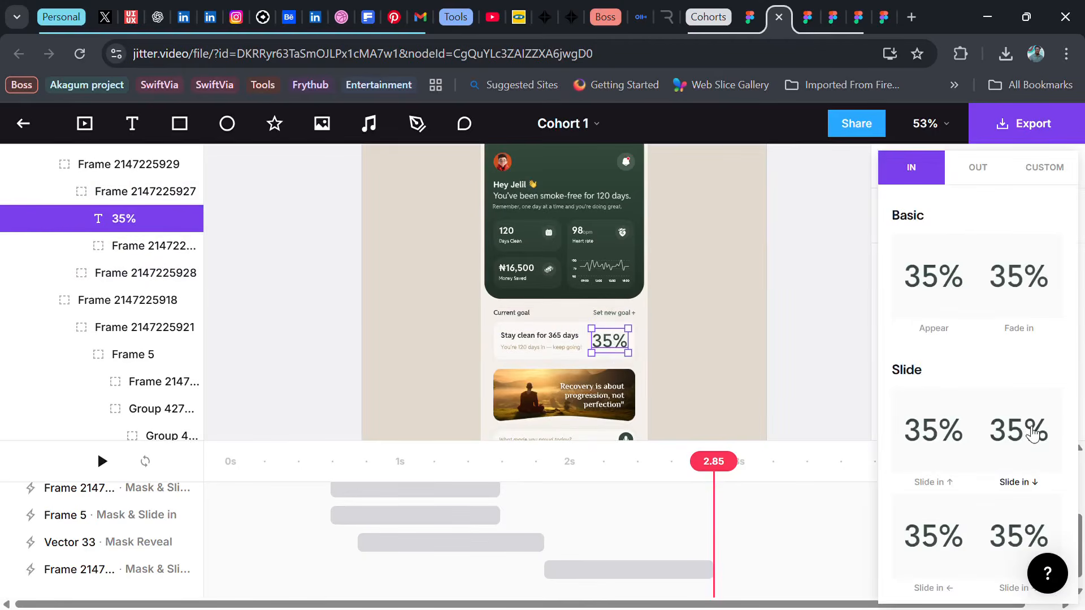
{"action": "left_click", "coordinate": [1033, 433]}
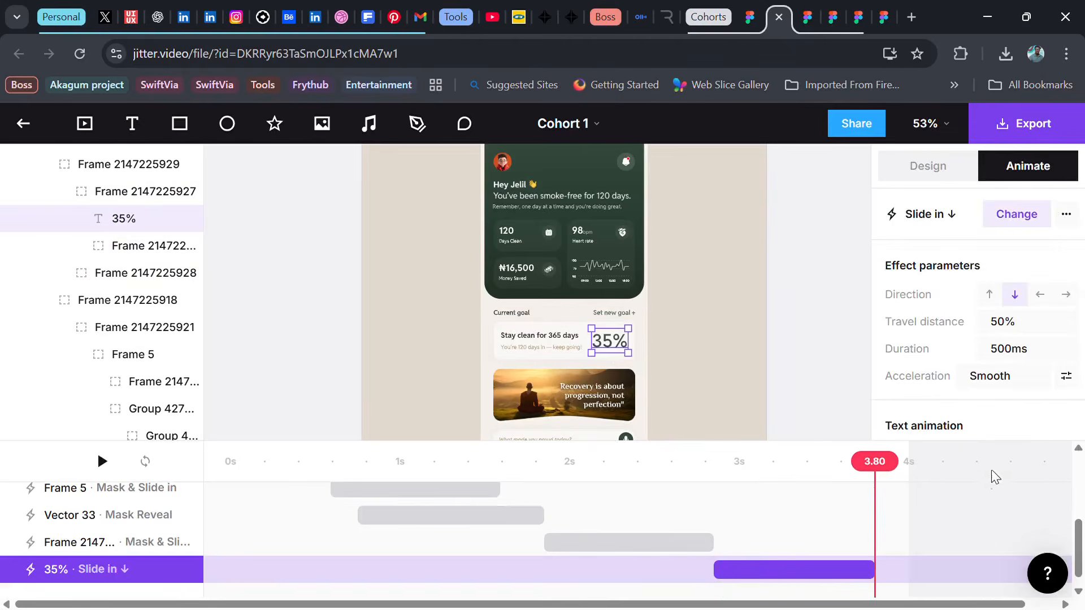
{"action": "left_click_drag", "start_coordinate": [884, 581], "coordinate": [916, 585]}
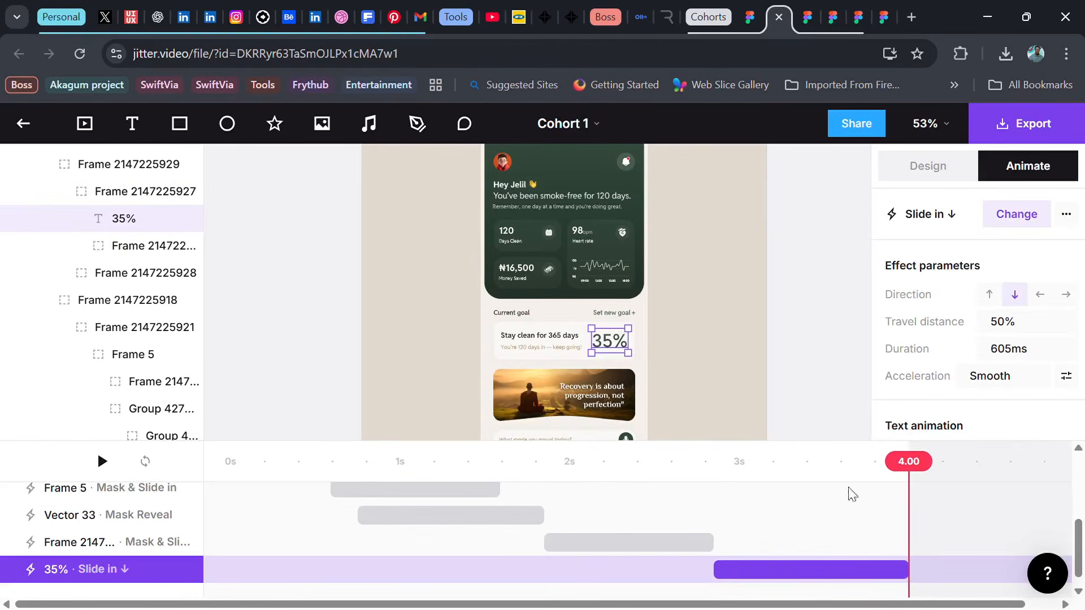
- Shift the Current goal section's animation to end at 1.85 s and the 35% text's animation to end at 2.25 s
{"action": "left_click", "coordinate": [645, 544]}
{"action": "left_click_drag", "start_coordinate": [643, 541], "coordinate": [474, 547]}
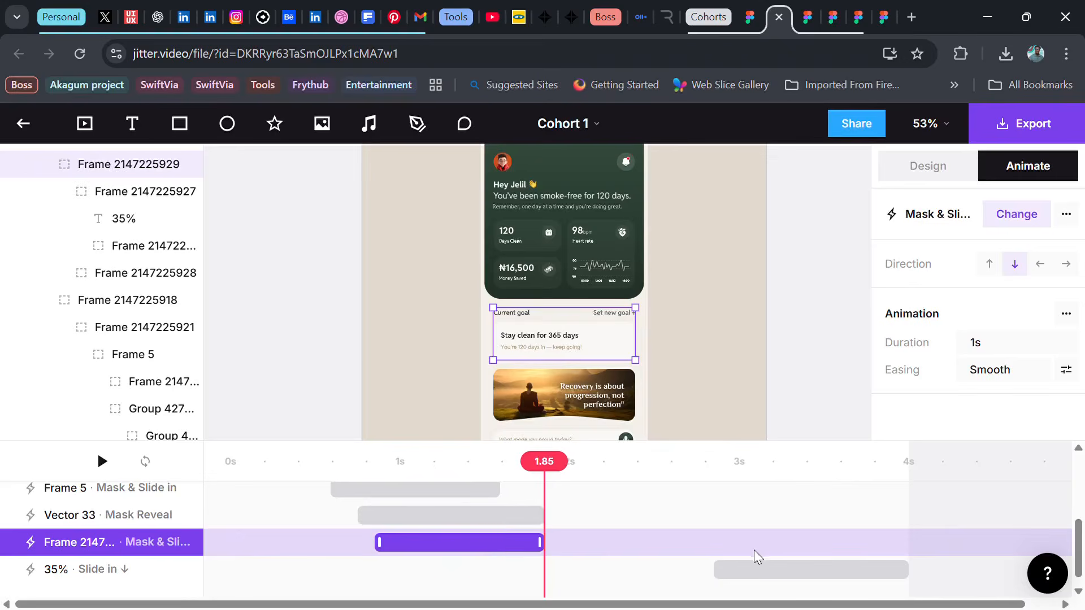
{"action": "left_click", "coordinate": [794, 562]}
{"action": "left_click_drag", "start_coordinate": [798, 571], "coordinate": [537, 579]}
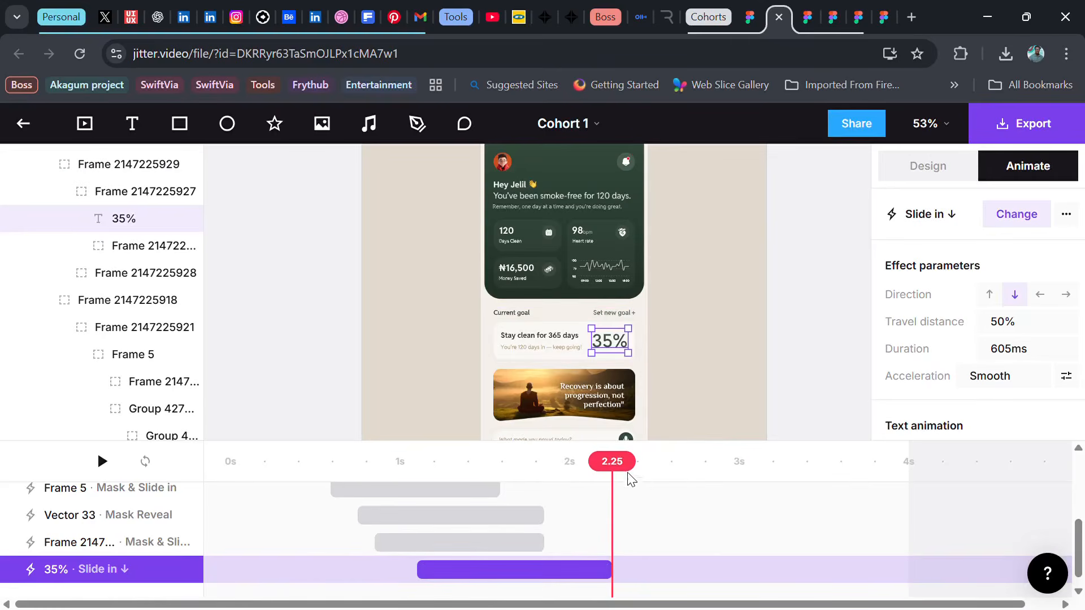
- Play the whole animation back from 0 s
{"action": "left_click_drag", "start_coordinate": [627, 473], "coordinate": [241, 521]}
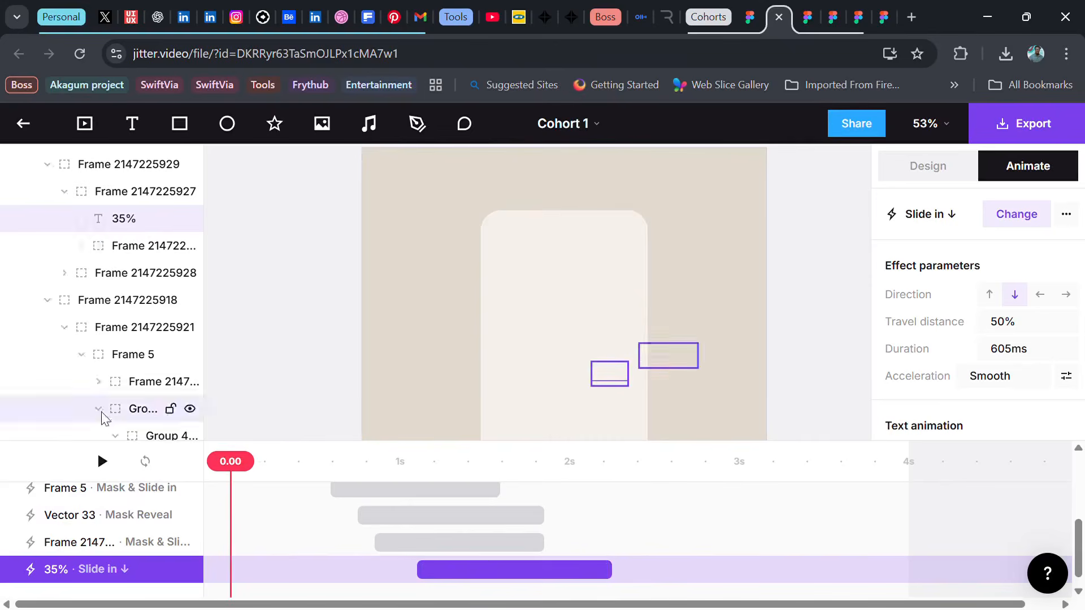
{"action": "left_click", "coordinate": [102, 461]}
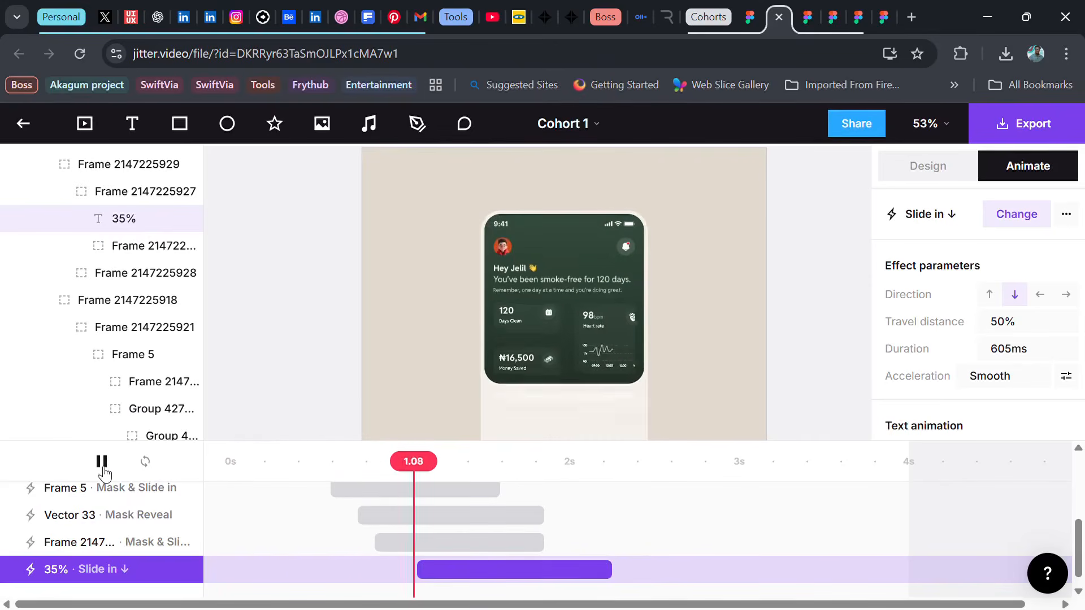
- Apply the Move & Scale in preset to the meditation quote banner and set its direction to downward
{"action": "scroll", "coordinate": [571, 345], "scroll_direction": "down", "scroll_amount": 3}
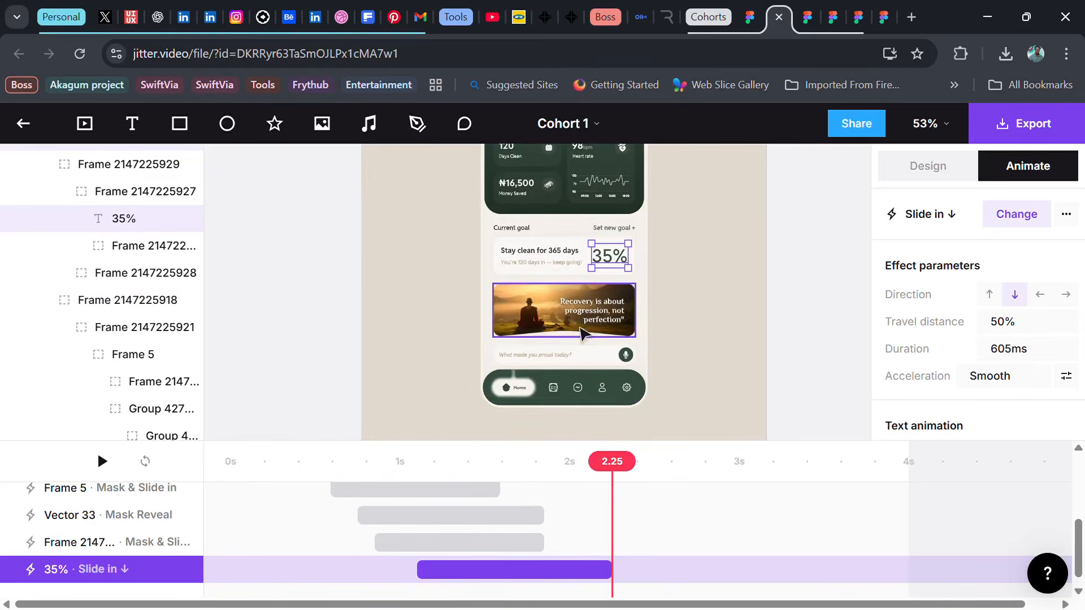
{"action": "left_click", "coordinate": [567, 319]}
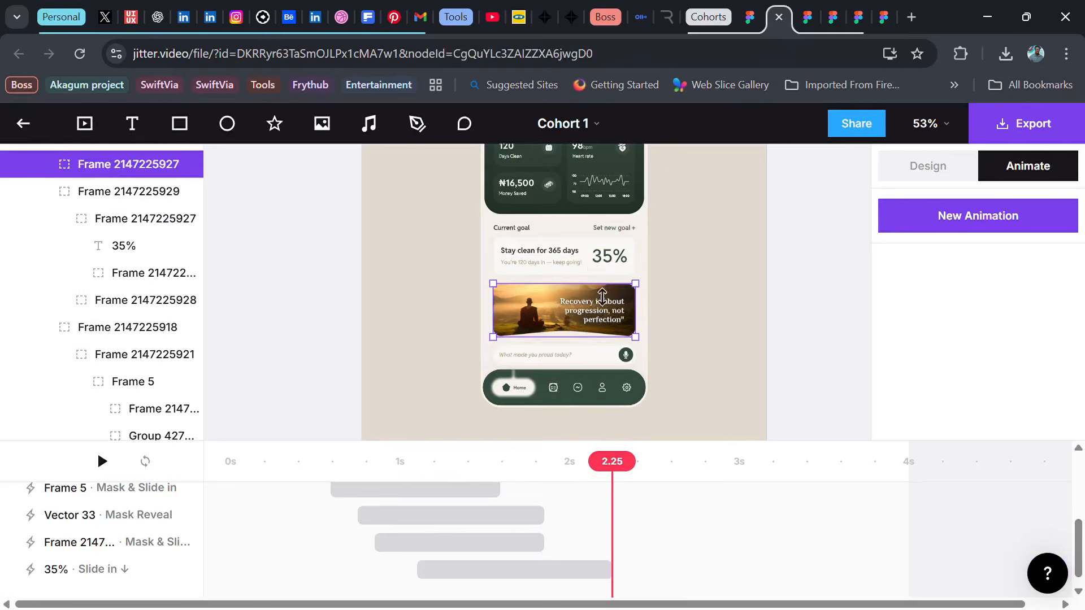
{"action": "left_click", "coordinate": [972, 226]}
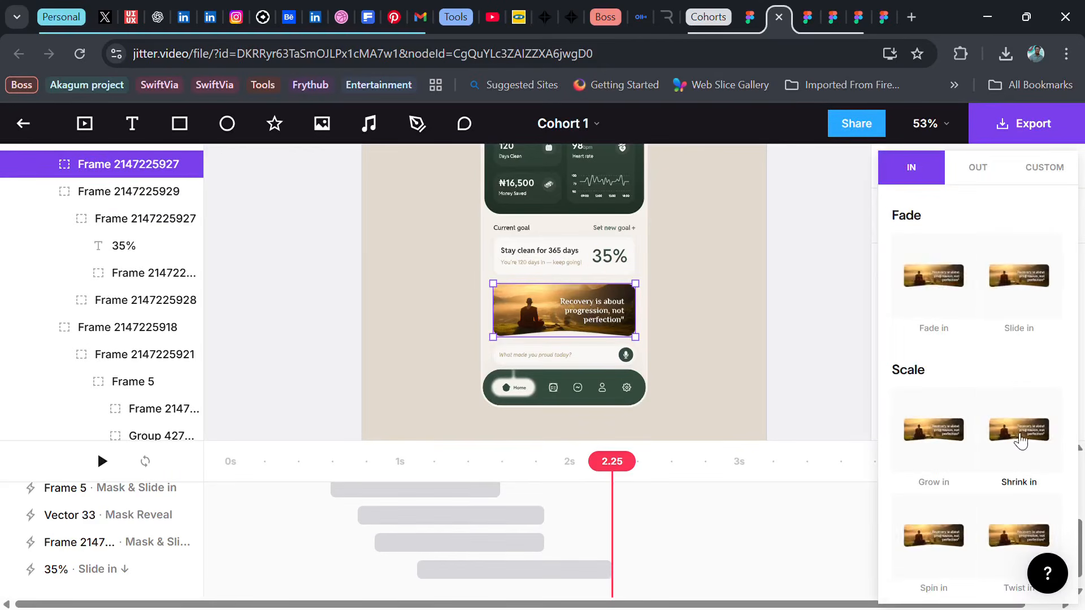
{"action": "scroll", "coordinate": [997, 448], "scroll_direction": "down", "scroll_amount": 3}
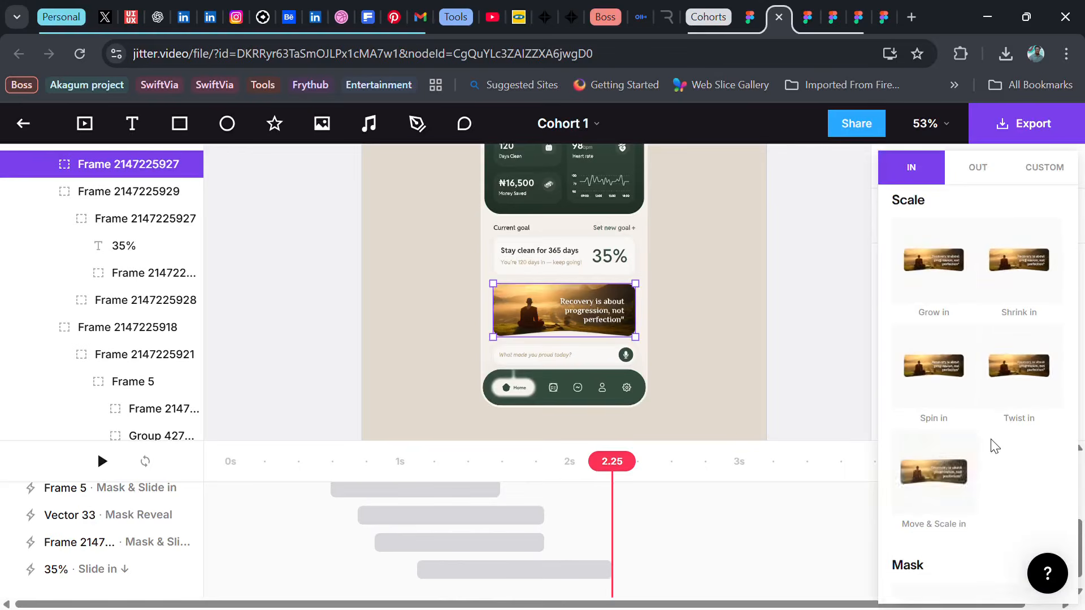
{"action": "scroll", "coordinate": [950, 429], "scroll_direction": "down", "scroll_amount": 1}
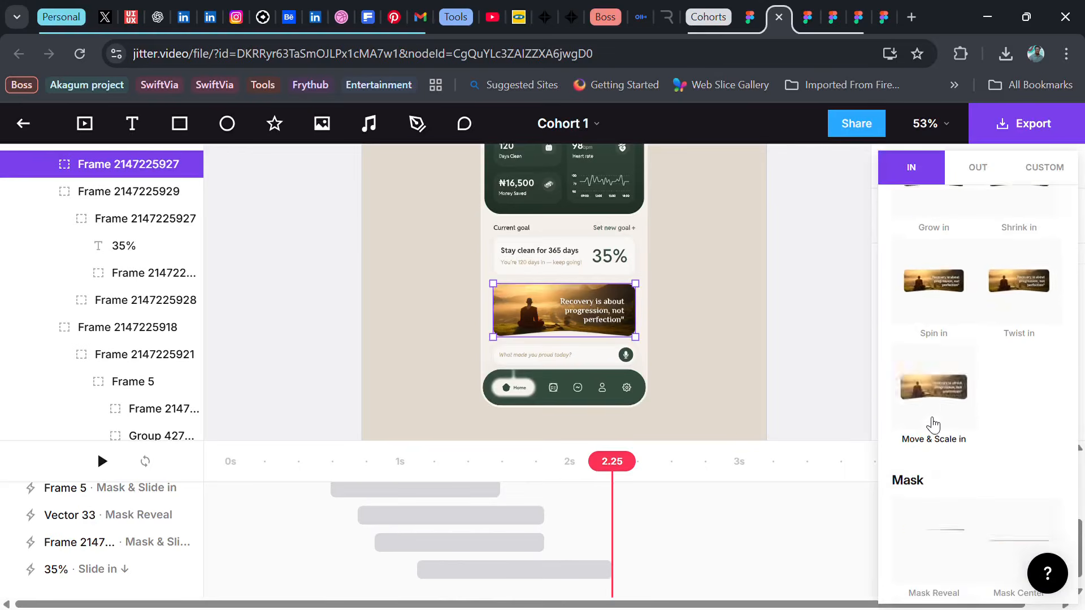
{"action": "left_click", "coordinate": [941, 390]}
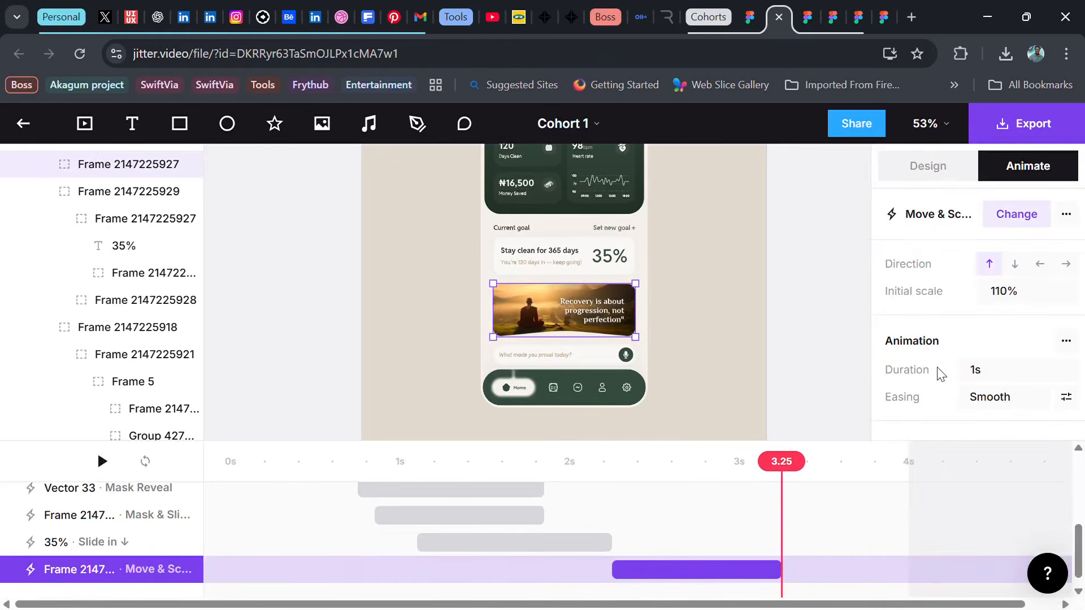
{"action": "left_click", "coordinate": [1024, 268]}
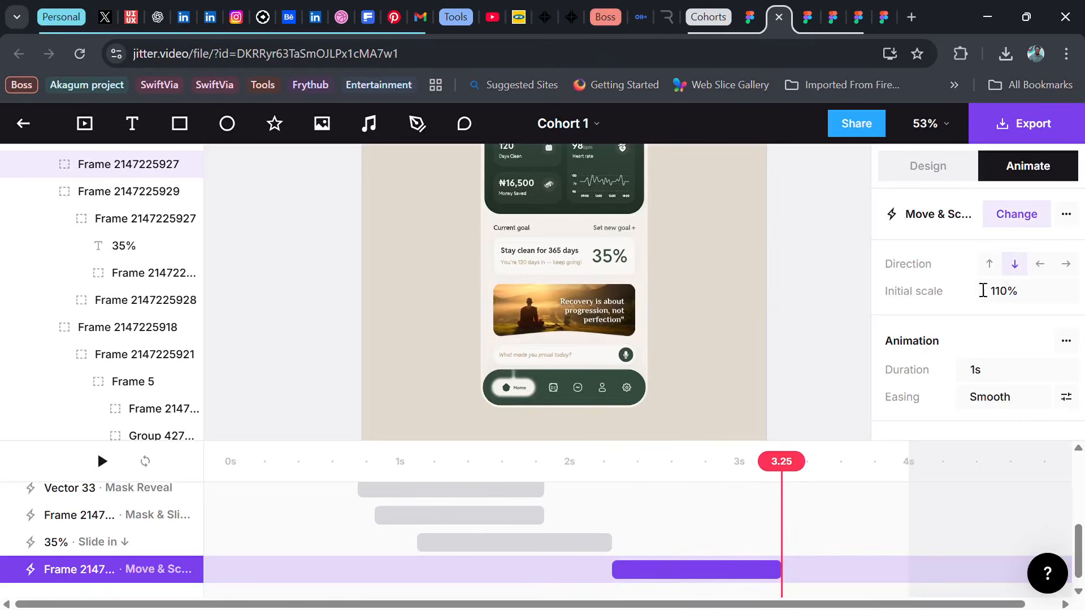
- Add a downward Mask in text animation to the "Recovery is about progression, not perfection" quote inside the banner
{"action": "left_click", "coordinate": [594, 310]}
{"action": "double_click", "coordinate": [594, 310]}
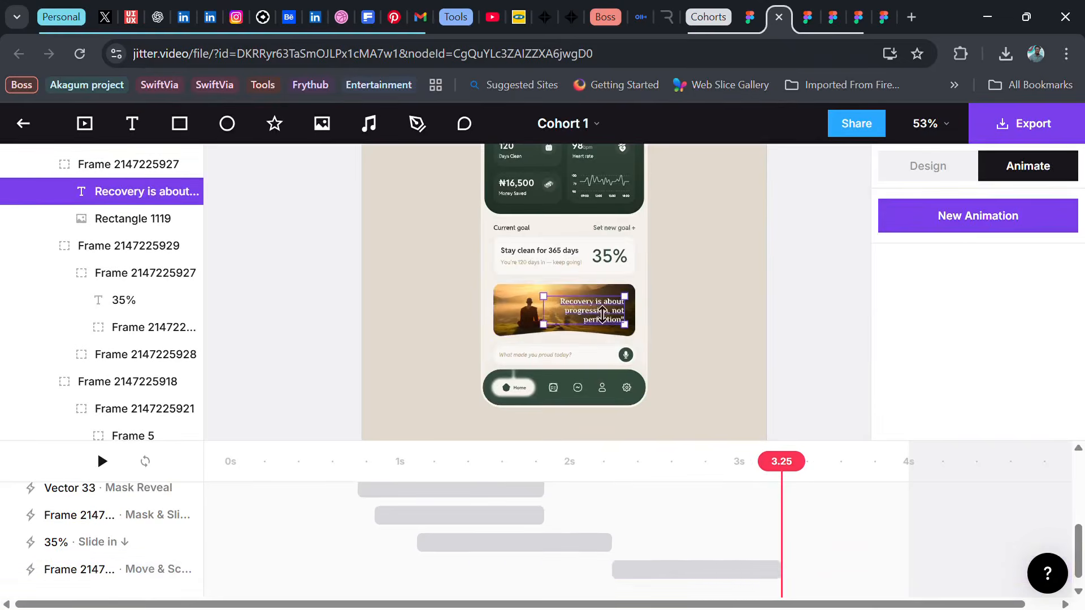
{"action": "left_click", "coordinate": [983, 225]}
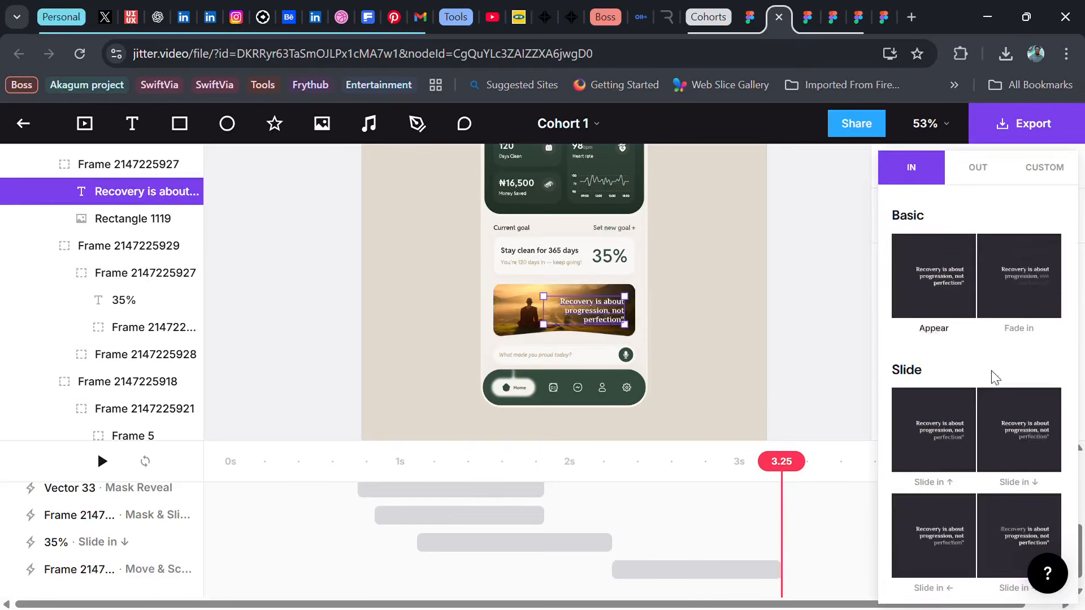
{"action": "scroll", "coordinate": [1011, 447], "scroll_direction": "down", "scroll_amount": 2}
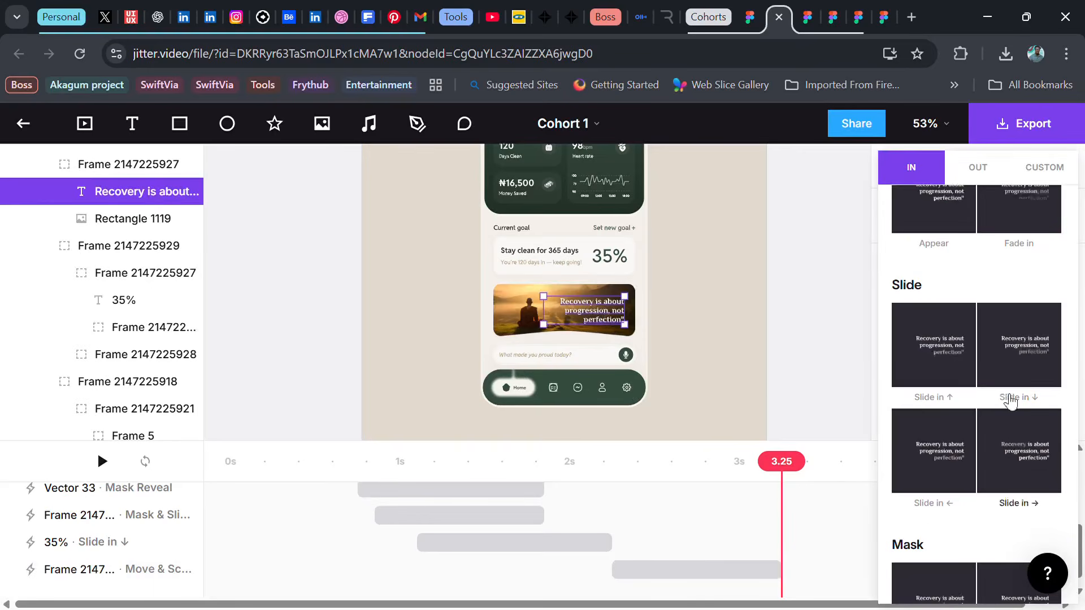
{"action": "scroll", "coordinate": [1006, 449], "scroll_direction": "down", "scroll_amount": 4}
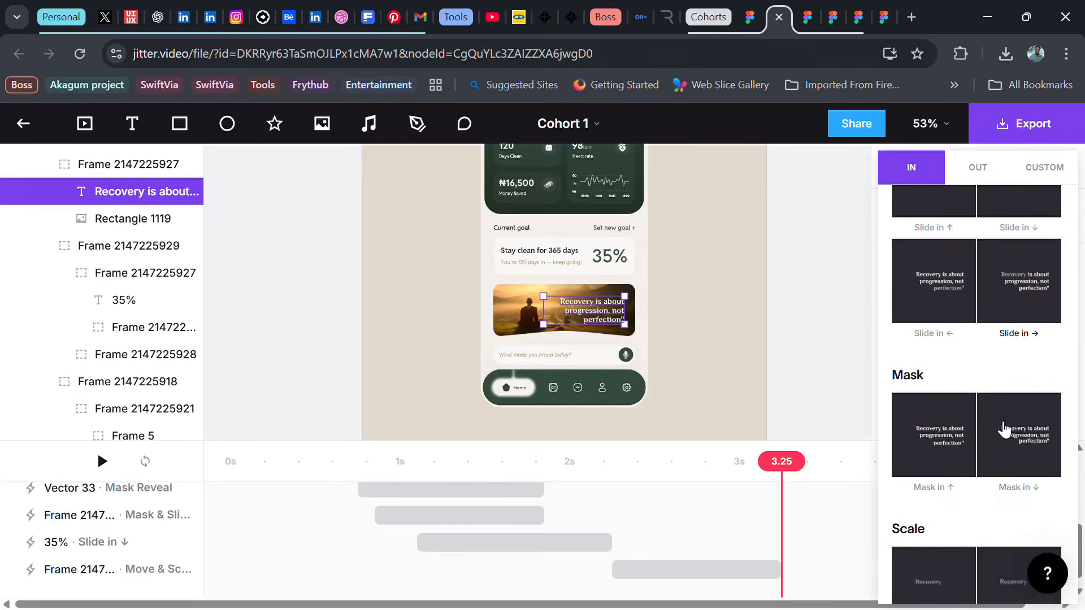
{"action": "left_click", "coordinate": [1043, 438]}
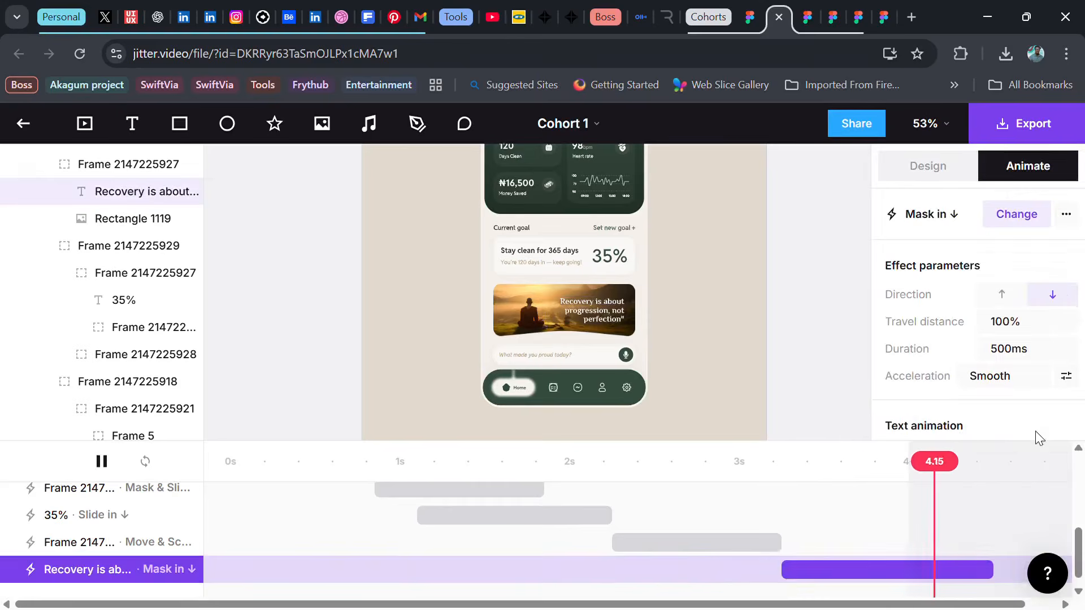
- Shift the banner's Move & Scale in to end at 2.33 s and the quote's Mask in to end at 2.61 s
{"action": "left_click_drag", "start_coordinate": [728, 537], "coordinate": [575, 552]}
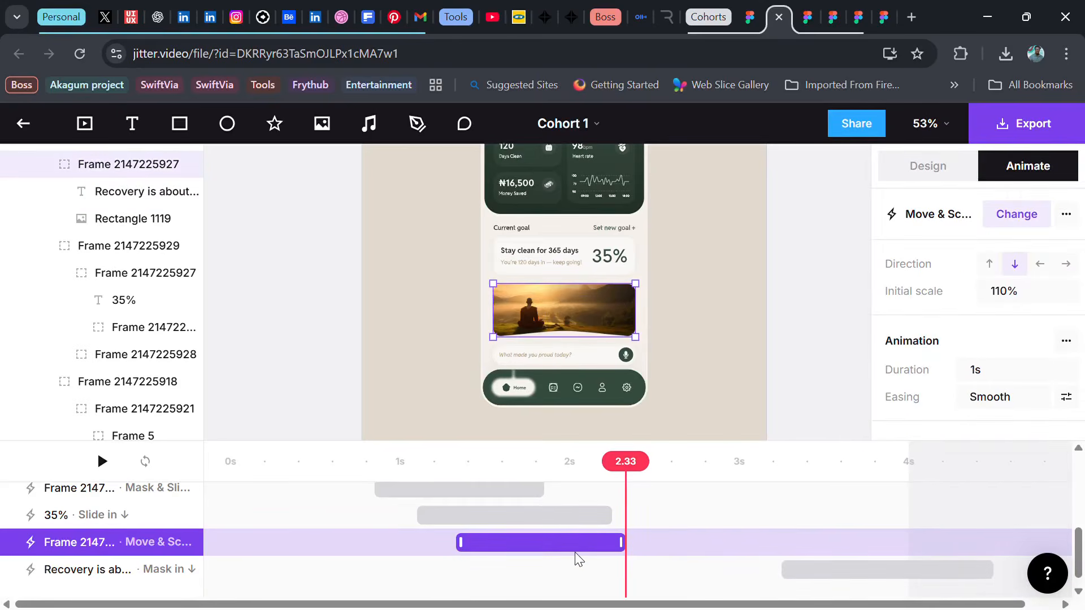
{"action": "left_click", "coordinate": [879, 568]}
{"action": "left_click_drag", "start_coordinate": [859, 582], "coordinate": [537, 588]}
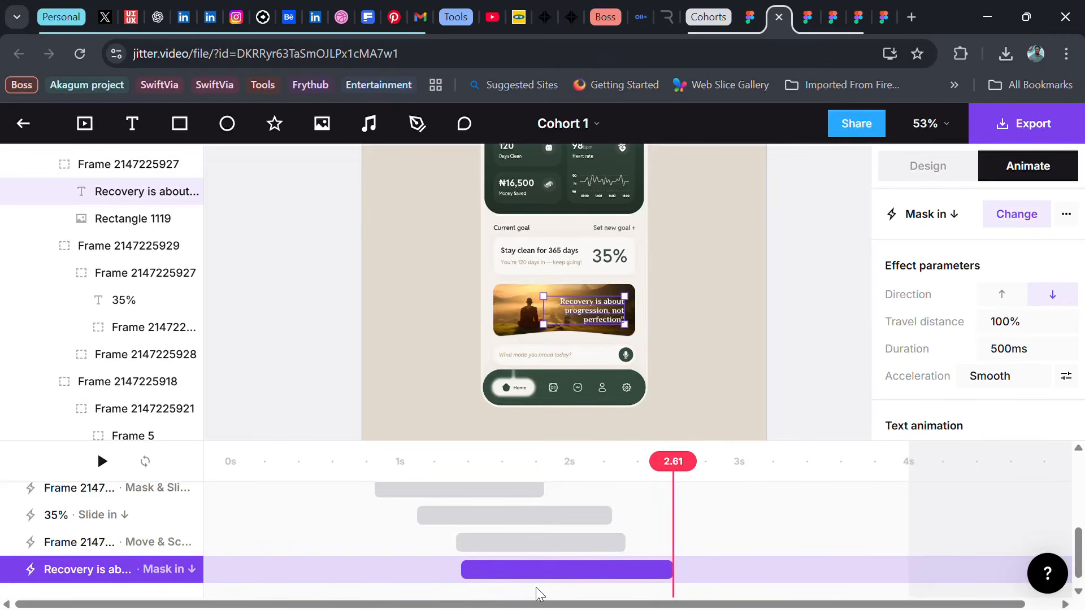
- Give the "What made you proud today?" field a Mask & Slide in animation and shift it to end at 2.92 s
{"action": "left_click", "coordinate": [590, 360]}
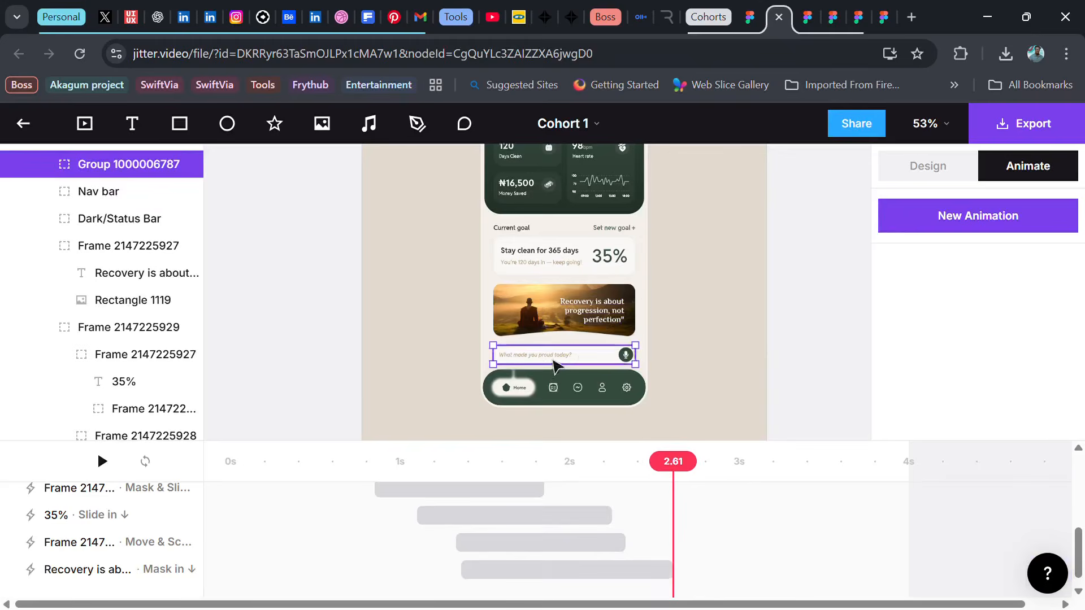
{"action": "left_click", "coordinate": [972, 223]}
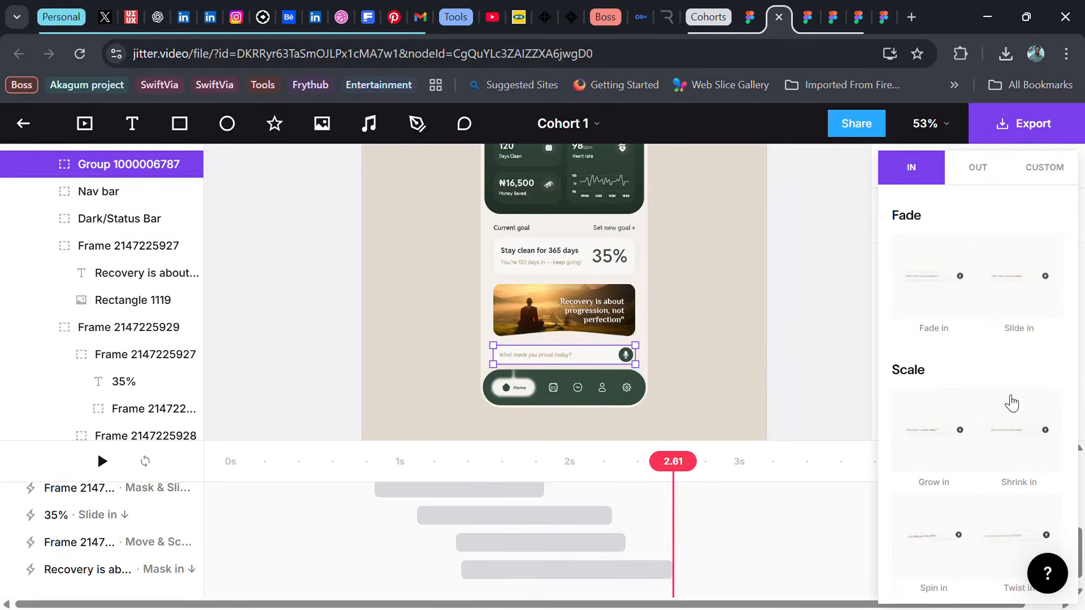
{"action": "scroll", "coordinate": [1030, 444], "scroll_direction": "down", "scroll_amount": 7}
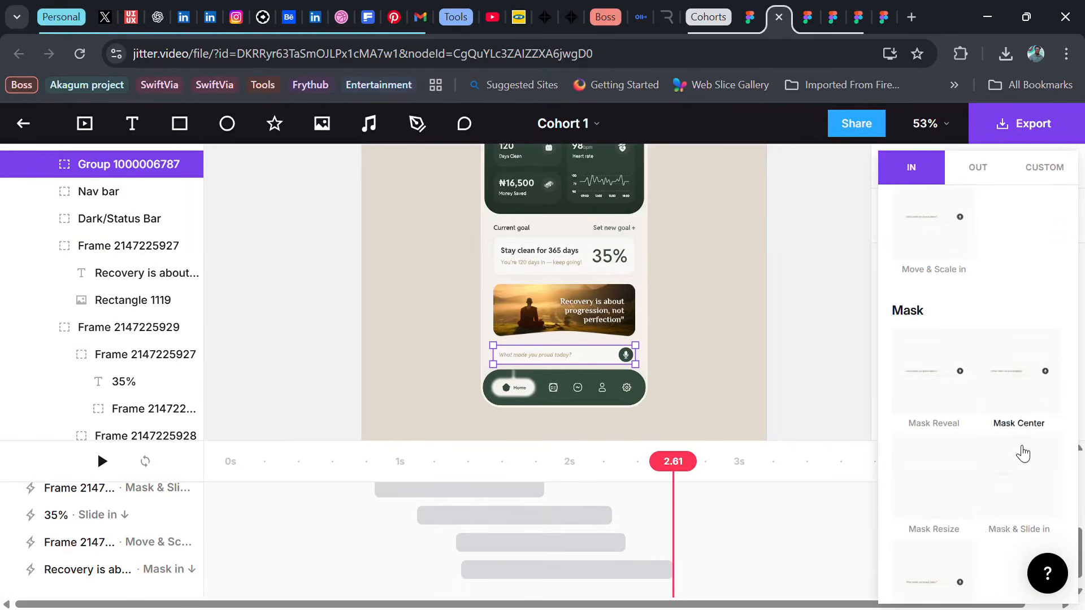
{"action": "scroll", "coordinate": [1023, 452], "scroll_direction": "down", "scroll_amount": 2}
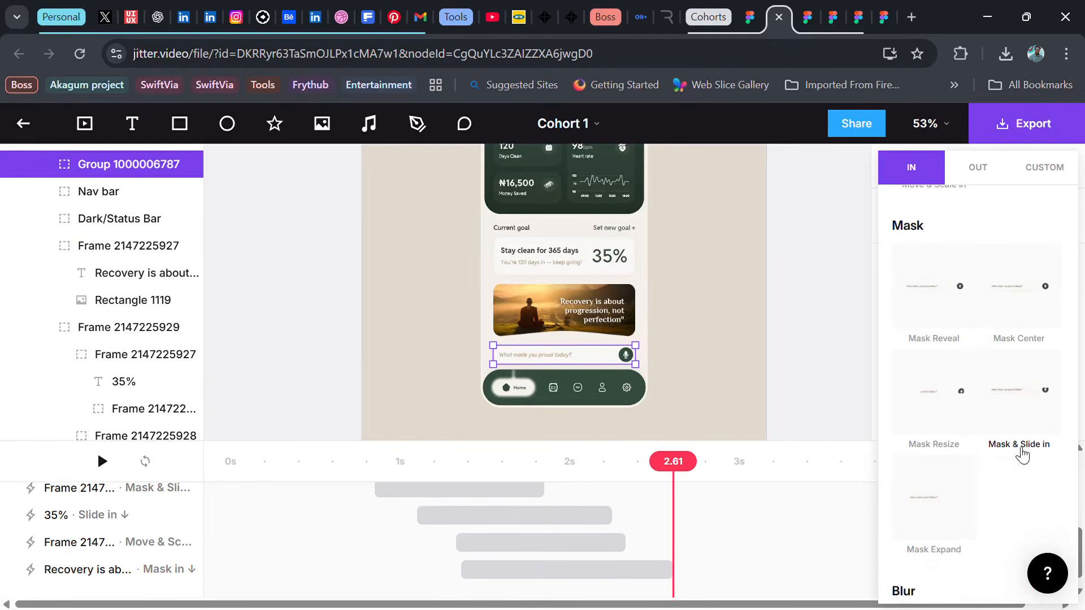
{"action": "left_click", "coordinate": [1028, 398]}
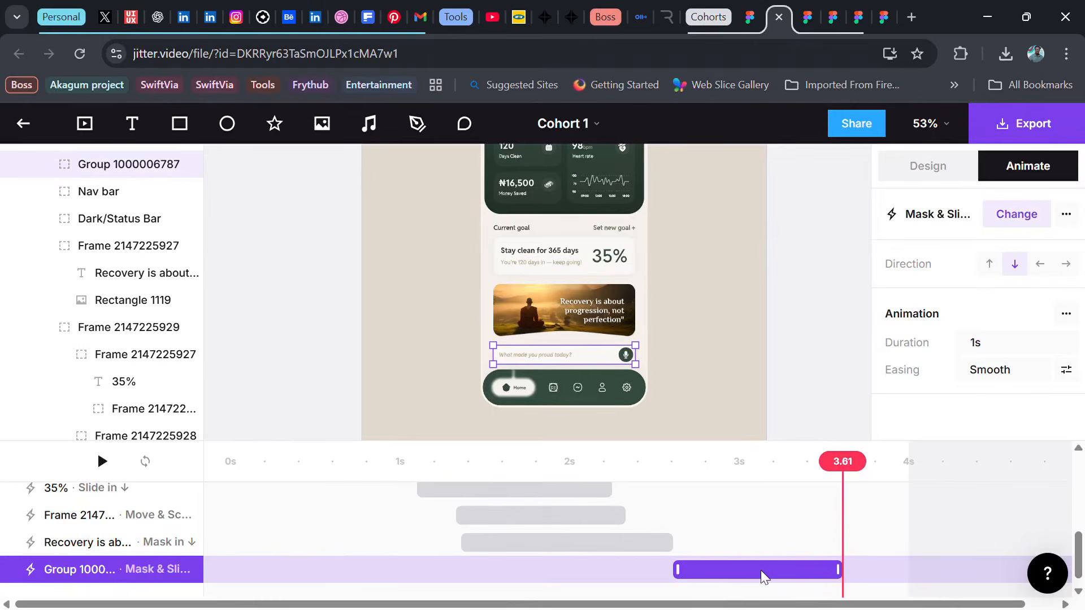
{"action": "left_click_drag", "start_coordinate": [761, 571], "coordinate": [643, 573]}
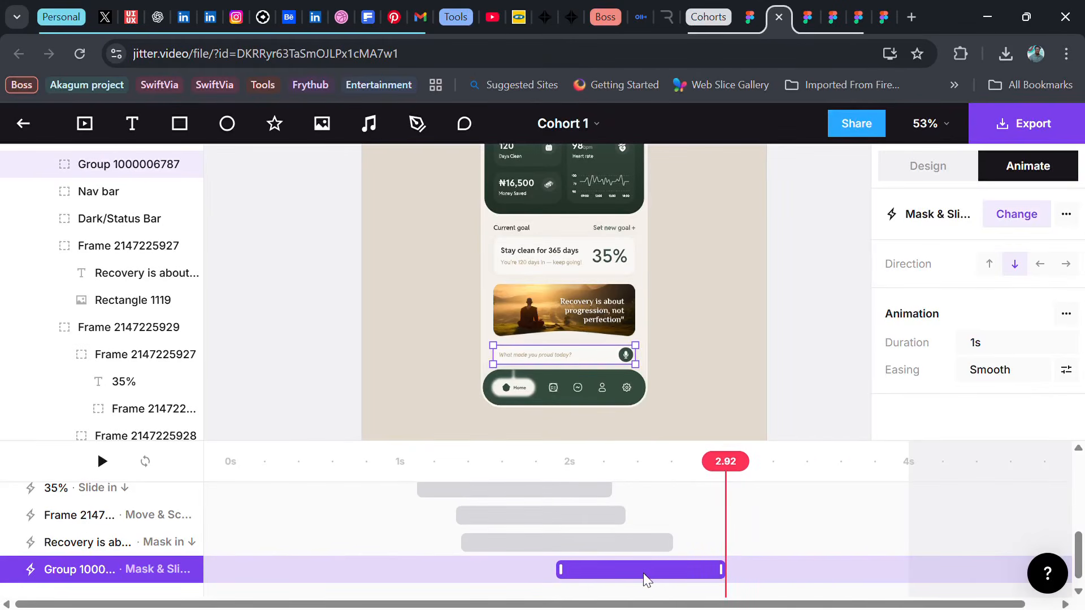
- Give the phone screen's Nav bar a Mask & Slide in animation with its direction set to upward
{"action": "left_click", "coordinate": [561, 398]}
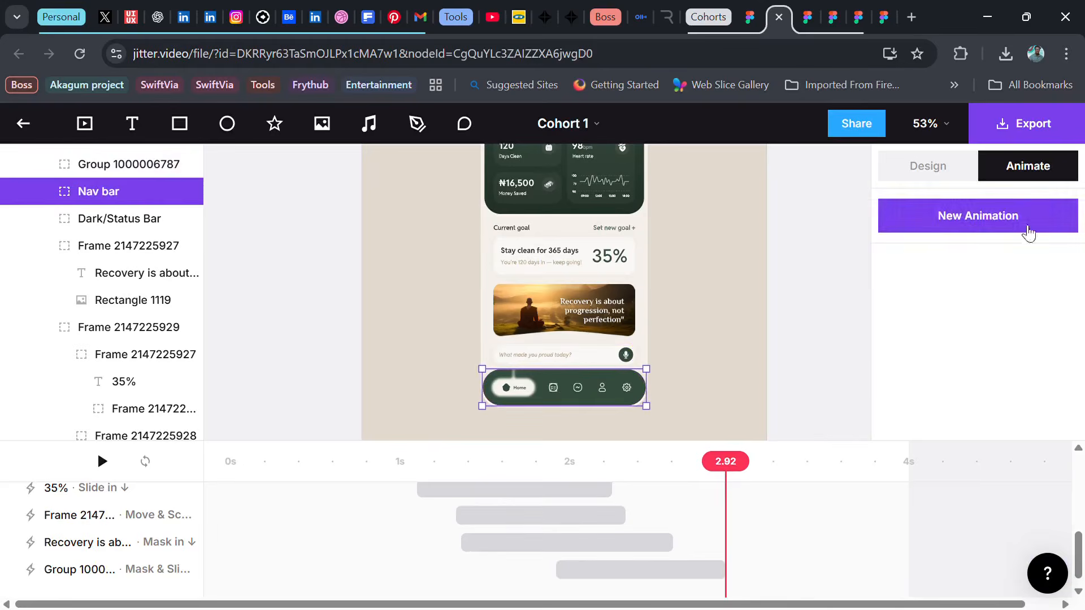
{"action": "left_click", "coordinate": [994, 223]}
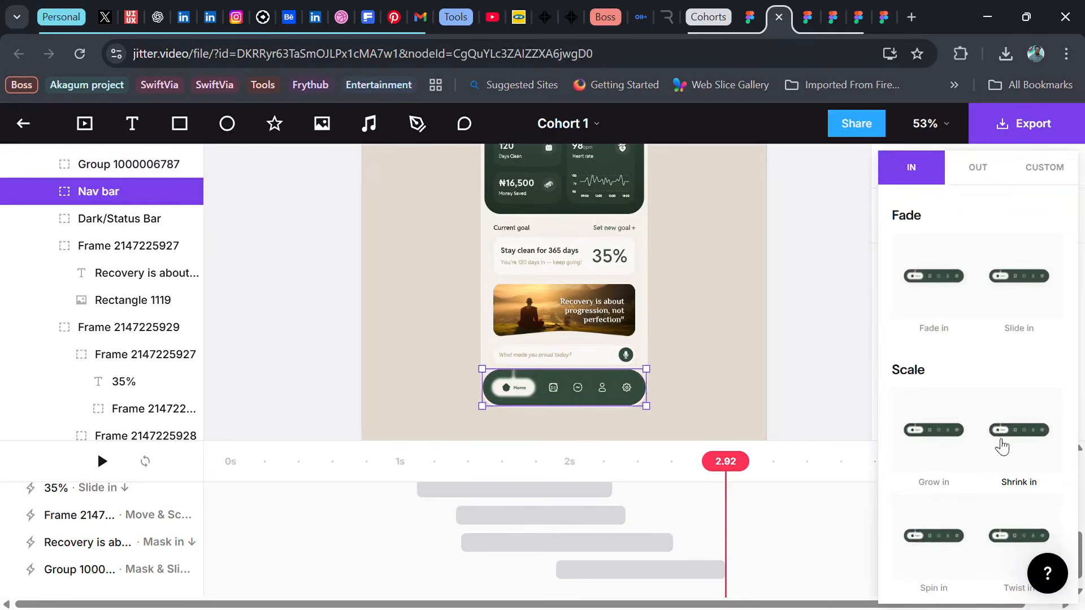
{"action": "scroll", "coordinate": [1004, 442], "scroll_direction": "down", "scroll_amount": 5}
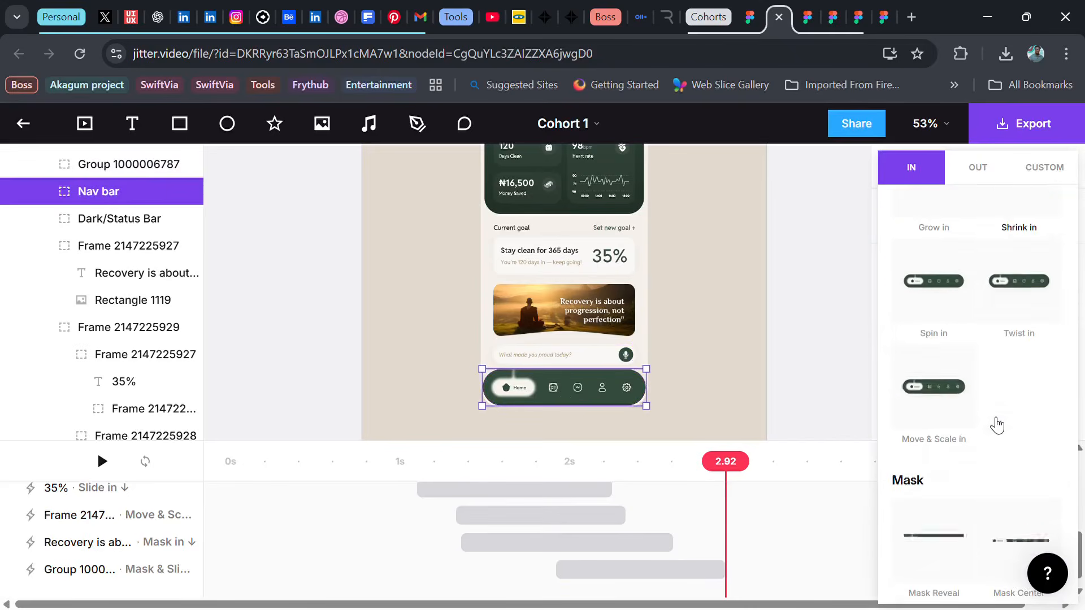
{"action": "scroll", "coordinate": [997, 425], "scroll_direction": "down", "scroll_amount": 3}
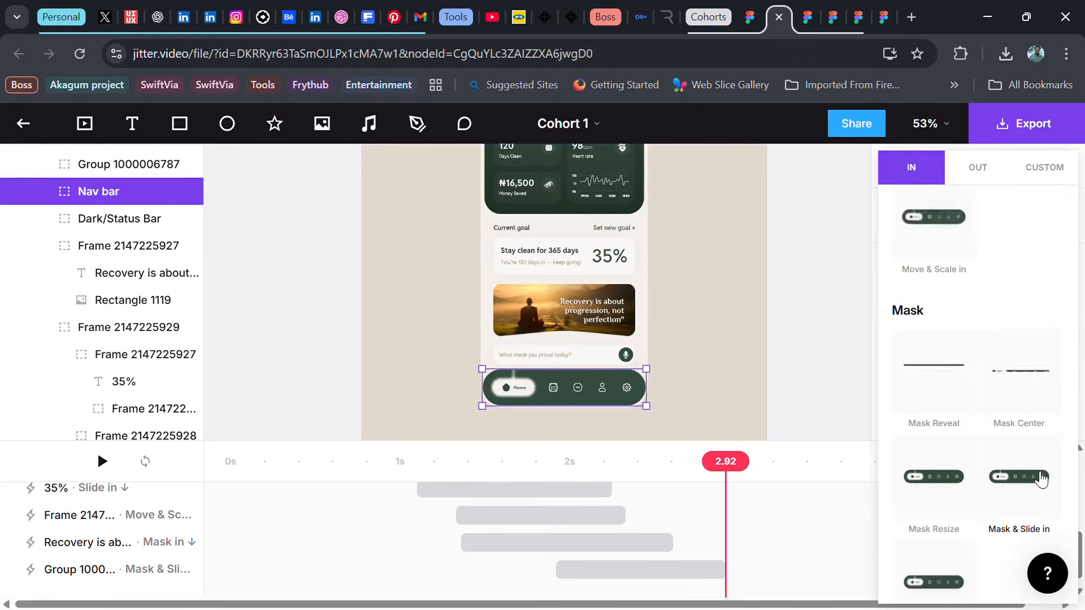
{"action": "left_click", "coordinate": [1039, 477]}
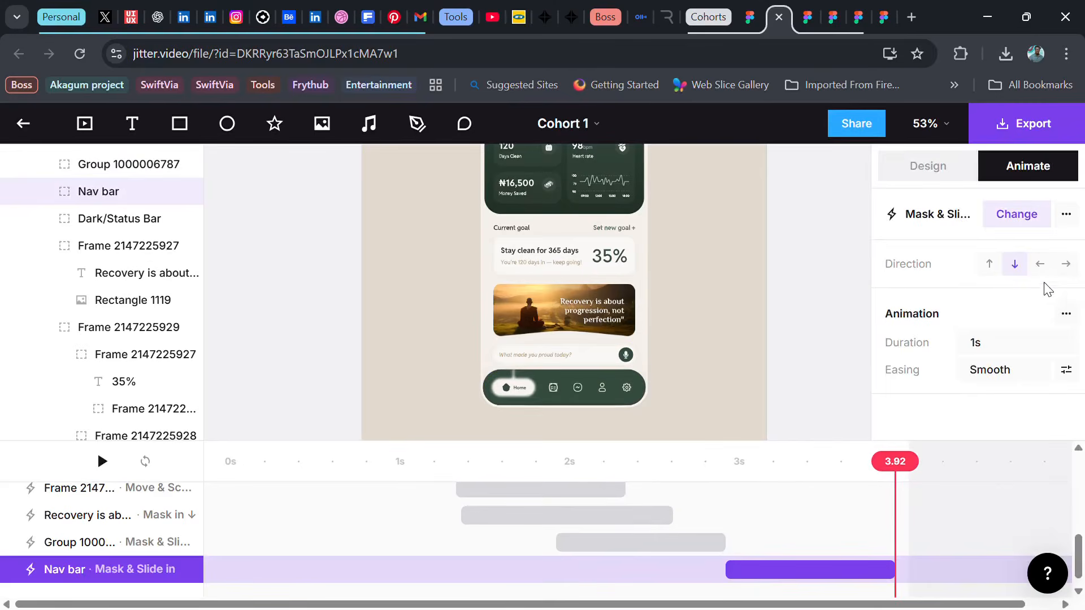
{"action": "left_click", "coordinate": [995, 265]}
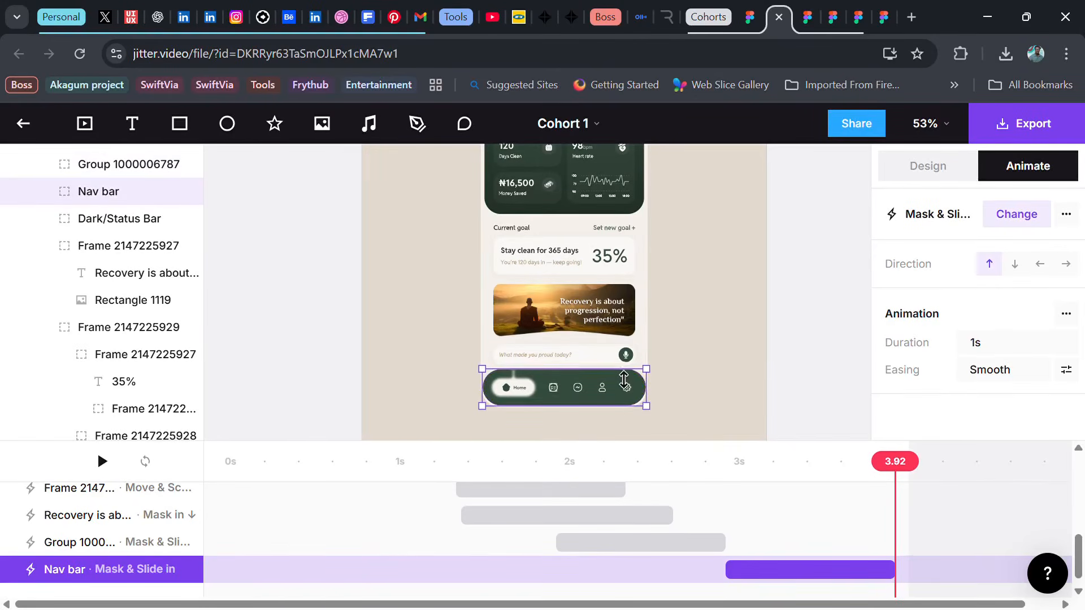
- Shift the Nav bar's Mask & Slide in earlier on the timeline to end at 3.43 s
{"action": "scroll", "coordinate": [624, 380], "scroll_direction": "down", "scroll_amount": 5}
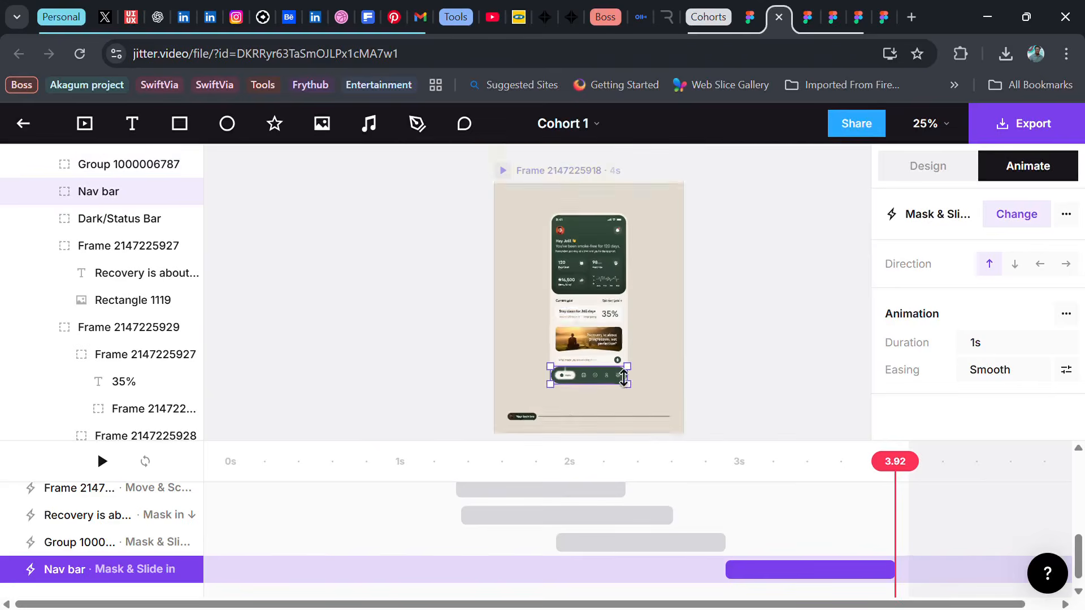
{"action": "left_click", "coordinate": [542, 422]}
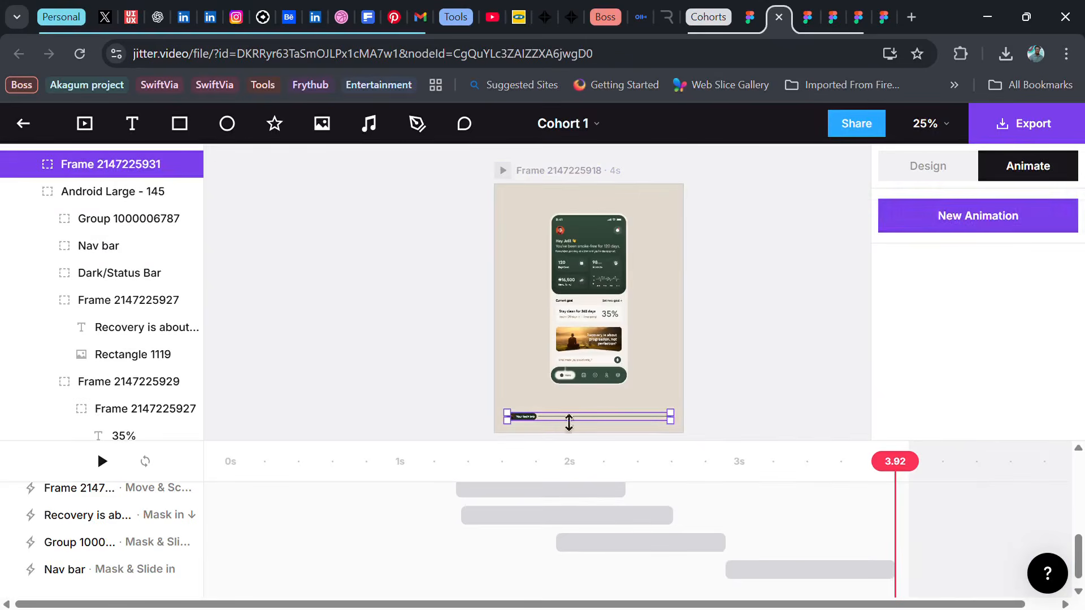
{"action": "left_click", "coordinate": [829, 568]}
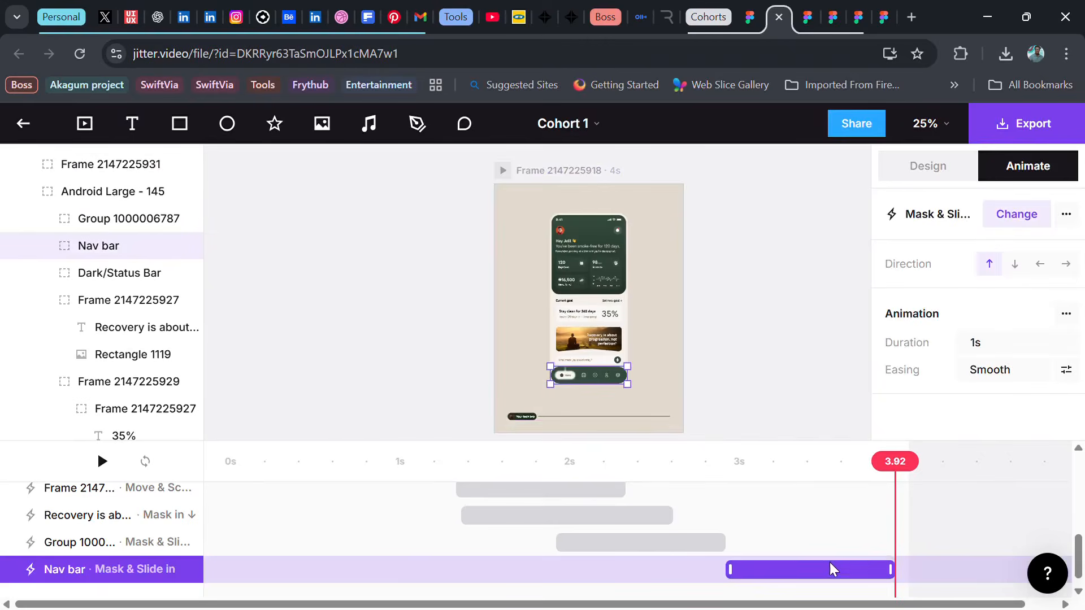
{"action": "left_click_drag", "start_coordinate": [842, 568], "coordinate": [758, 569]}
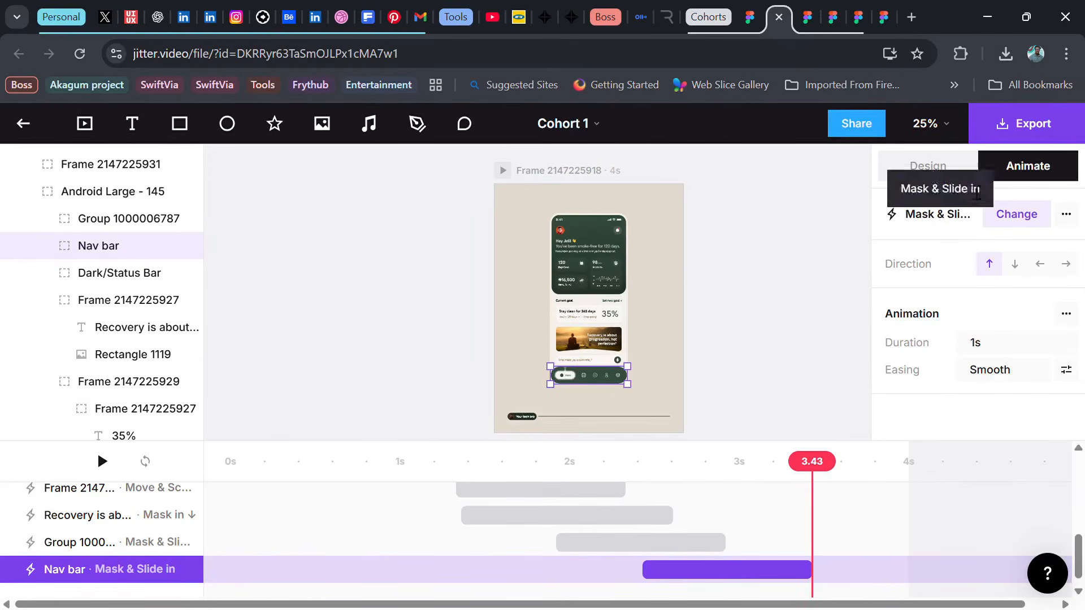
- Add a leftward Mask & Slide in animation to the label-and-line footer frame below the phone mockup
{"action": "left_click", "coordinate": [523, 418]}
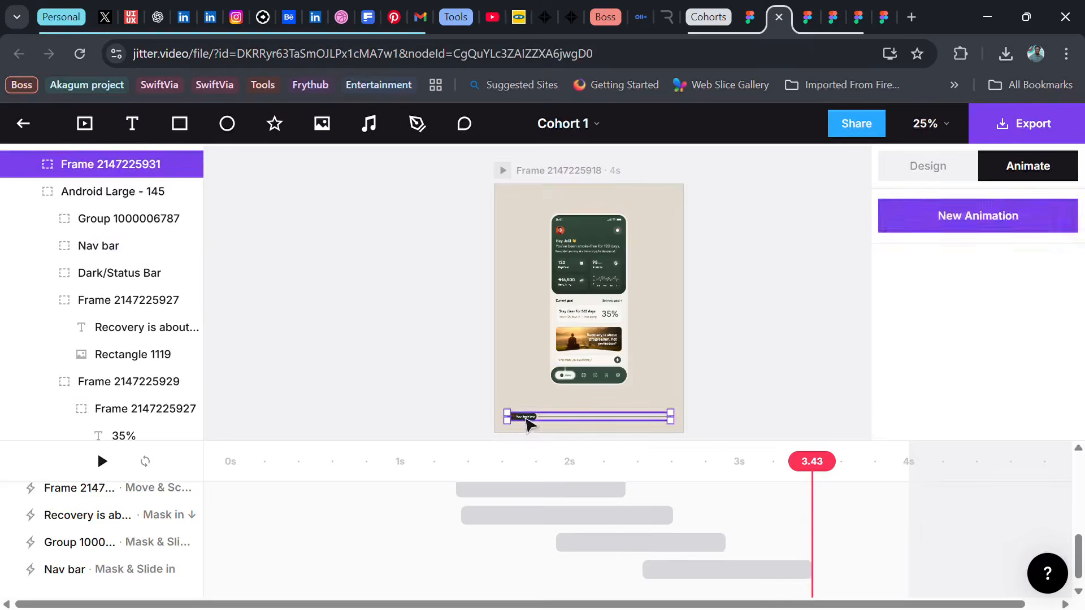
{"action": "left_click", "coordinate": [1000, 213]}
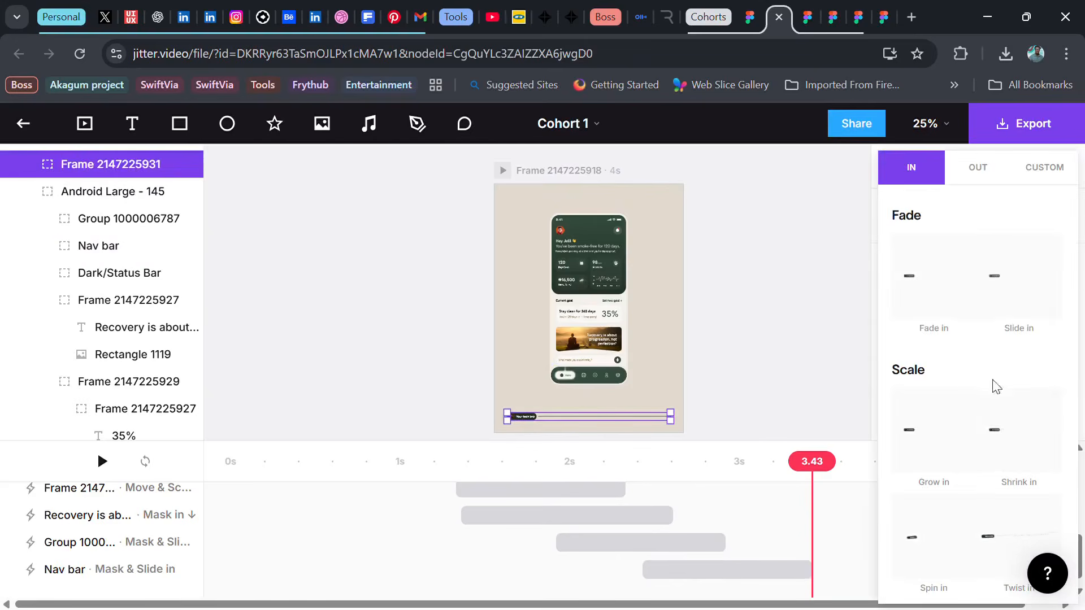
{"action": "scroll", "coordinate": [997, 427], "scroll_direction": "down", "scroll_amount": 2}
{"action": "scroll", "coordinate": [1017, 460], "scroll_direction": "down", "scroll_amount": 5}
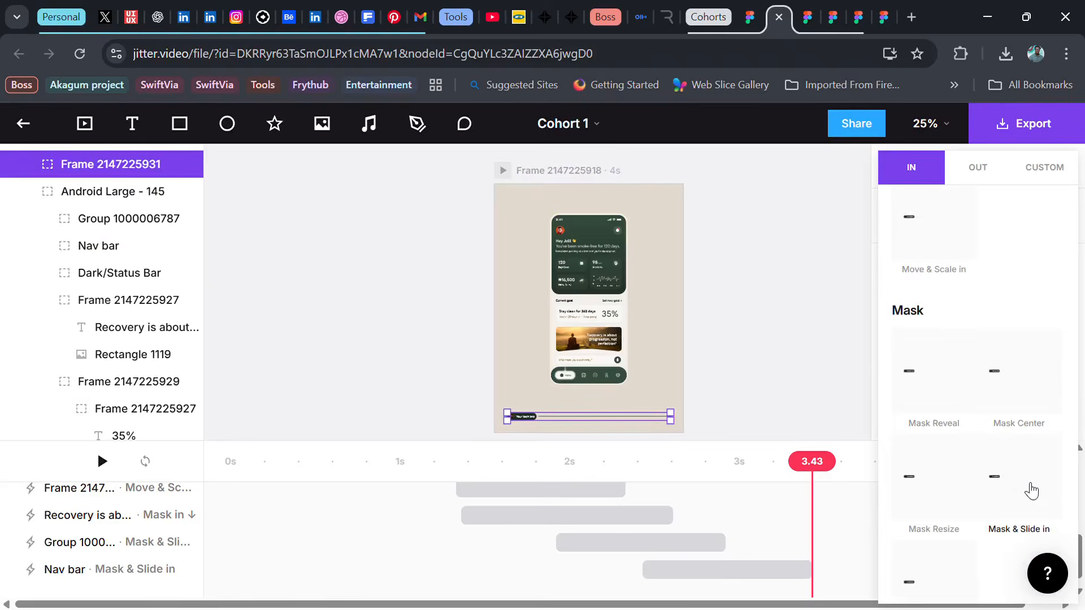
{"action": "left_click", "coordinate": [1032, 491]}
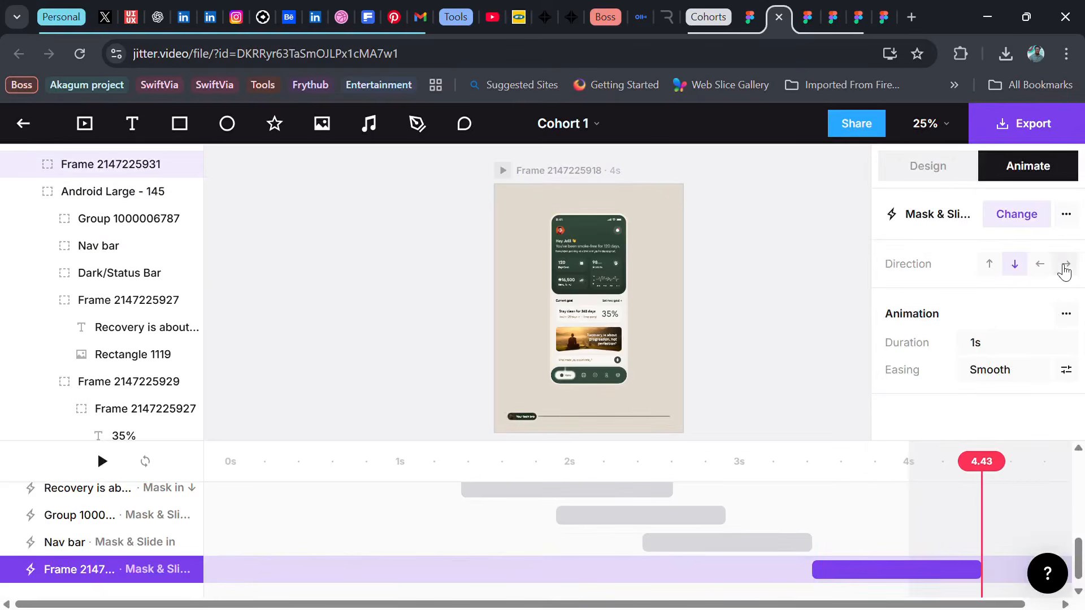
{"action": "left_click", "coordinate": [1040, 264]}
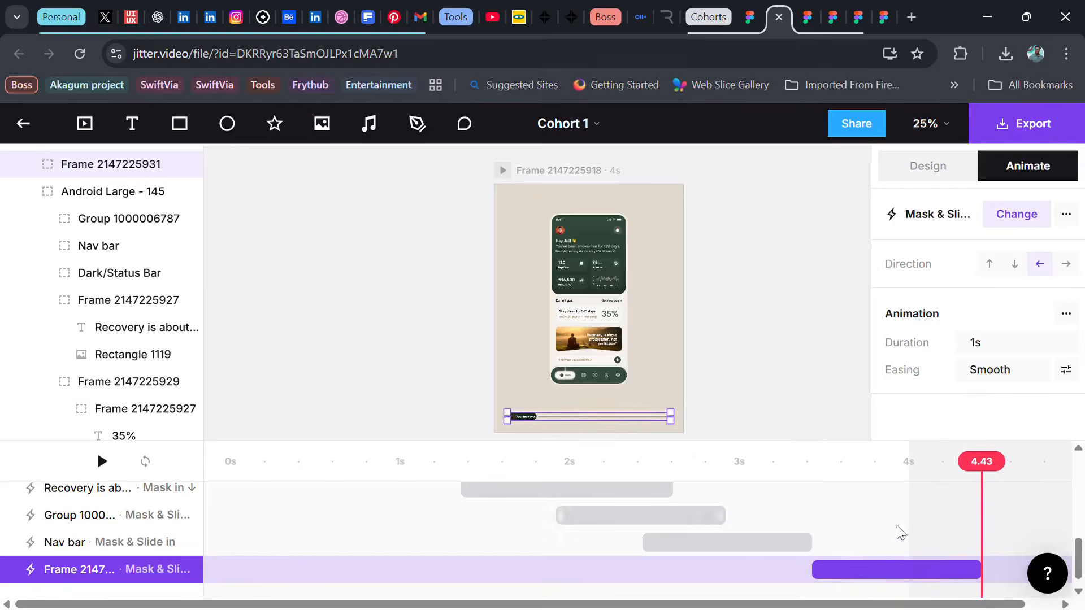
- Shift the footer frame's Mask & Slide in to end at 4.01 s and extend the artboard's total duration to 6.01 s
{"action": "mouse_move", "coordinate": [928, 578]}
{"action": "left_mouse_down"}
{"action": "mouse_move", "coordinate": [886, 576]}
{"action": "mouse_move", "coordinate": [904, 550]}
{"action": "left_mouse_up"}
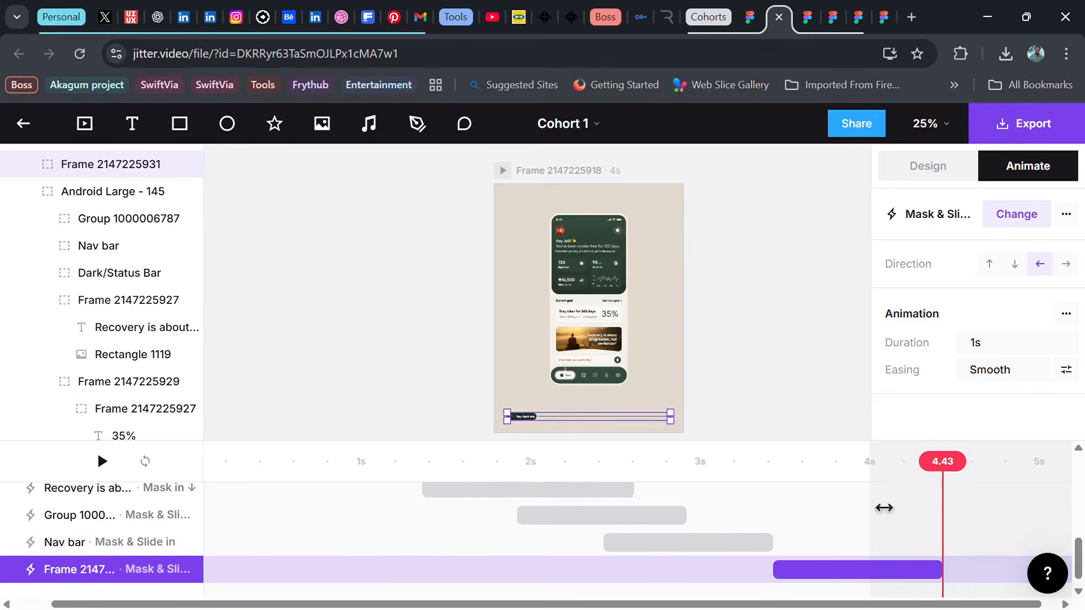
{"action": "mouse_move", "coordinate": [886, 506]}
{"action": "left_mouse_down"}
{"action": "mouse_move", "coordinate": [763, 516]}
{"action": "mouse_move", "coordinate": [889, 518]}
{"action": "mouse_move", "coordinate": [839, 513]}
{"action": "mouse_move", "coordinate": [876, 512]}
{"action": "left_mouse_up"}
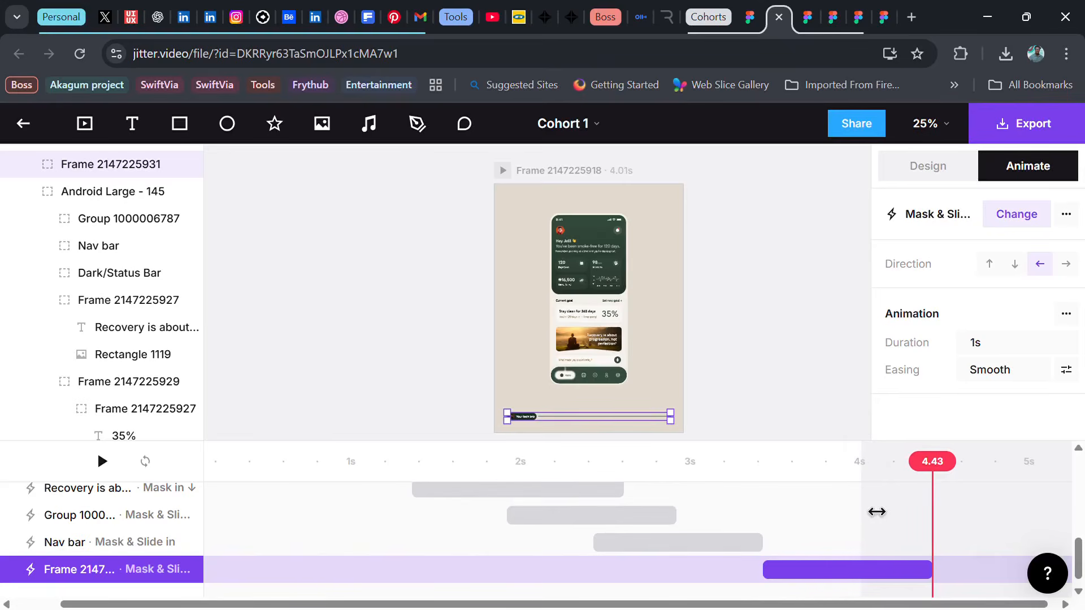
{"action": "left_click_drag", "start_coordinate": [851, 570], "coordinate": [777, 568]}
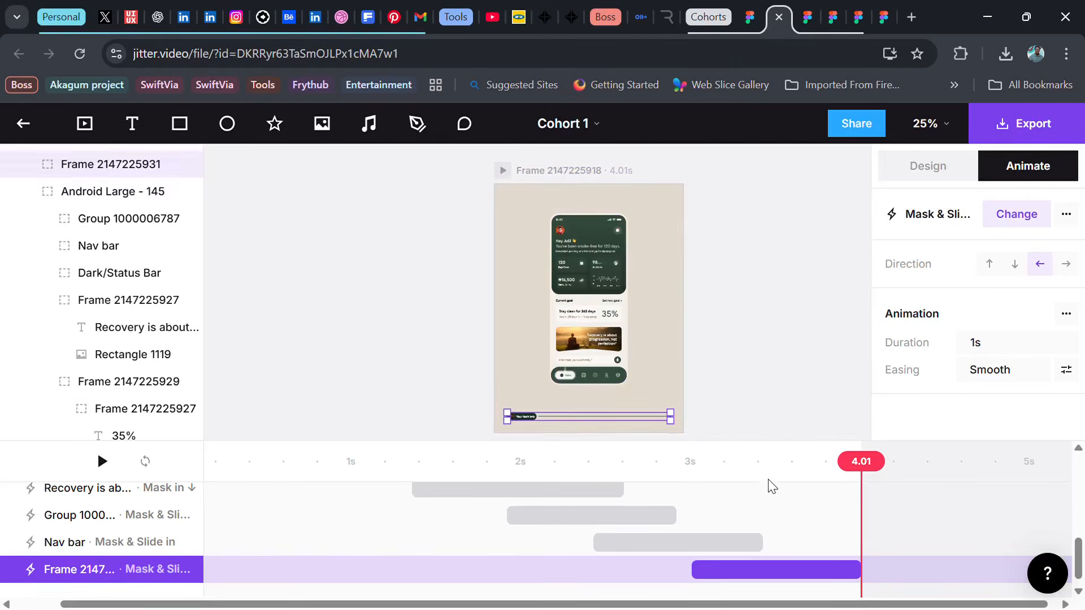
{"action": "left_click", "coordinate": [814, 517]}
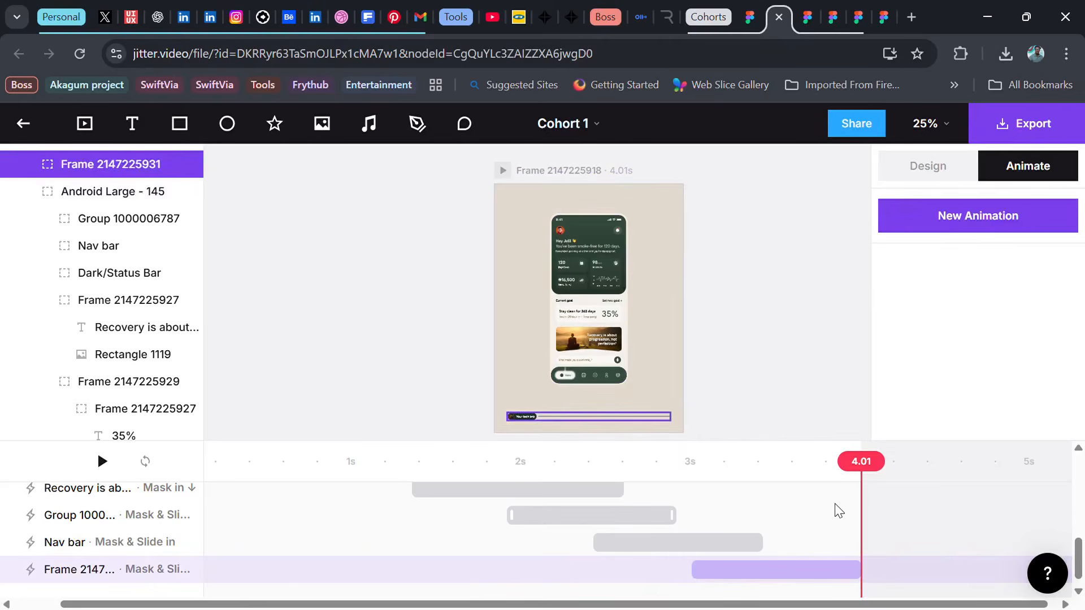
{"action": "left_click_drag", "start_coordinate": [899, 462], "coordinate": [880, 488]}
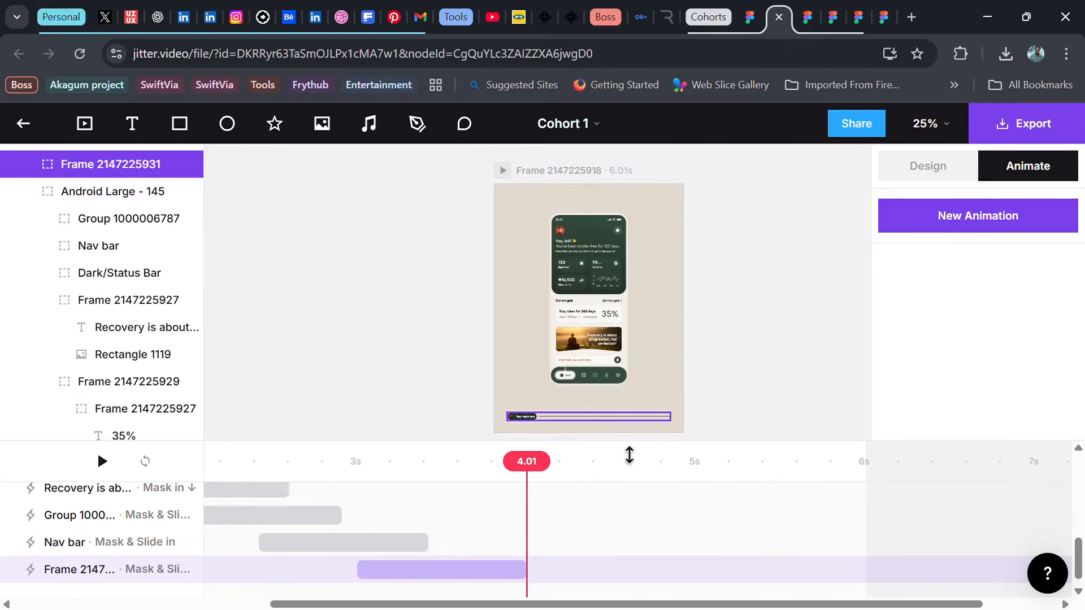
- Export the animation as a 720p video (720×946 px) and download the MP4
{"action": "left_click", "coordinate": [1022, 127]}
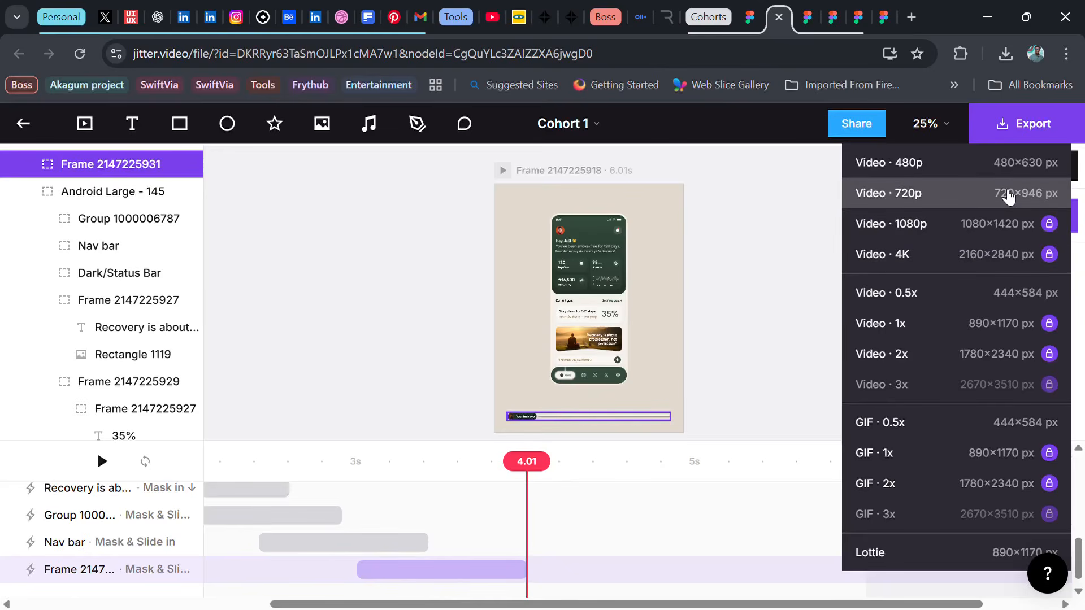
{"action": "left_click", "coordinate": [1008, 195]}
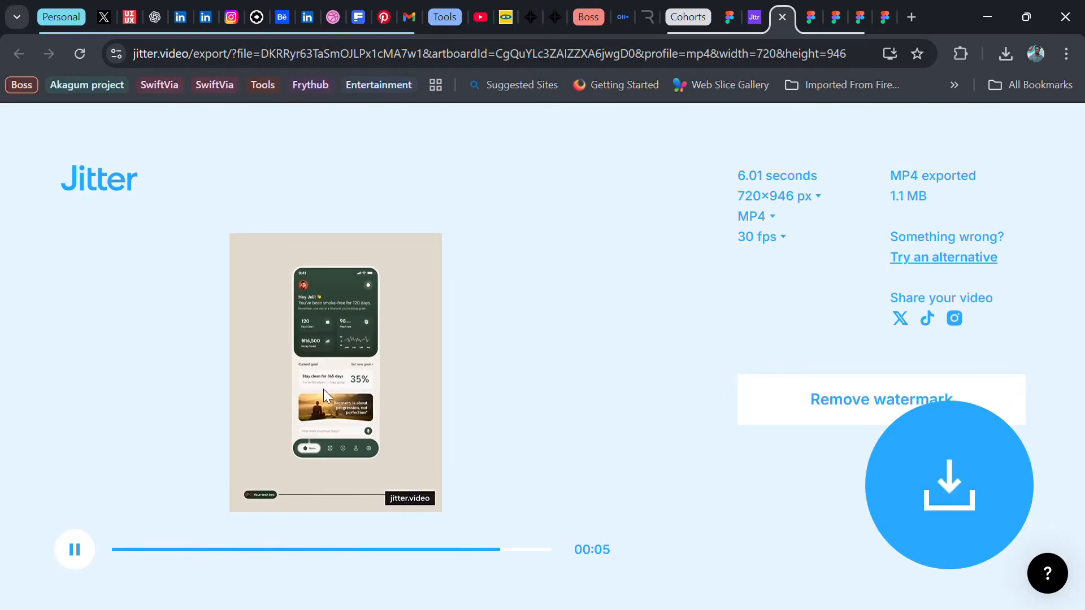
{"action": "left_click", "coordinate": [757, 17]}
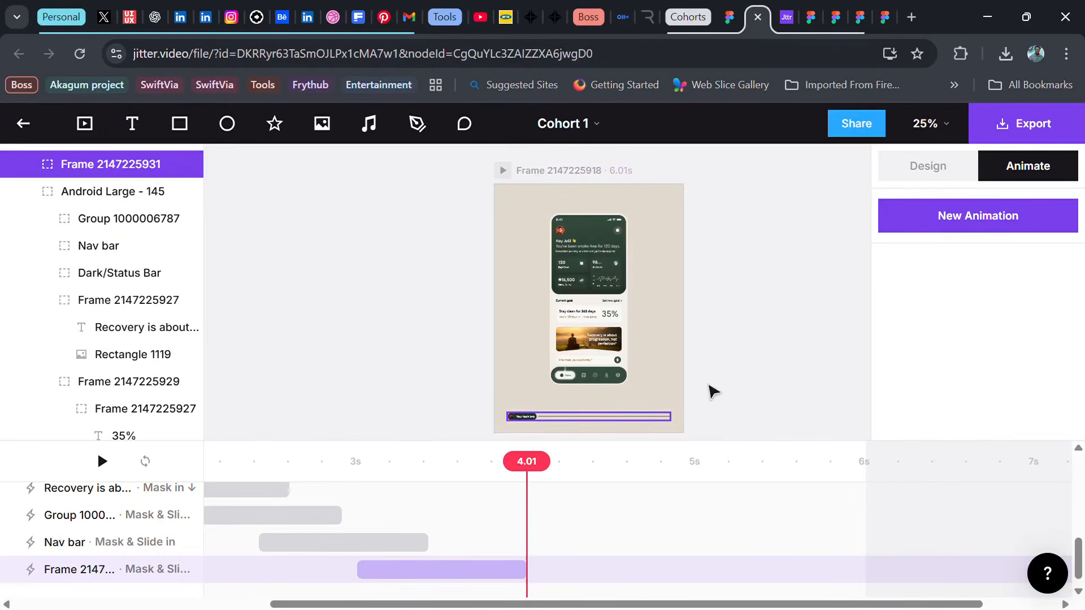
{"action": "left_click", "coordinate": [786, 16]}
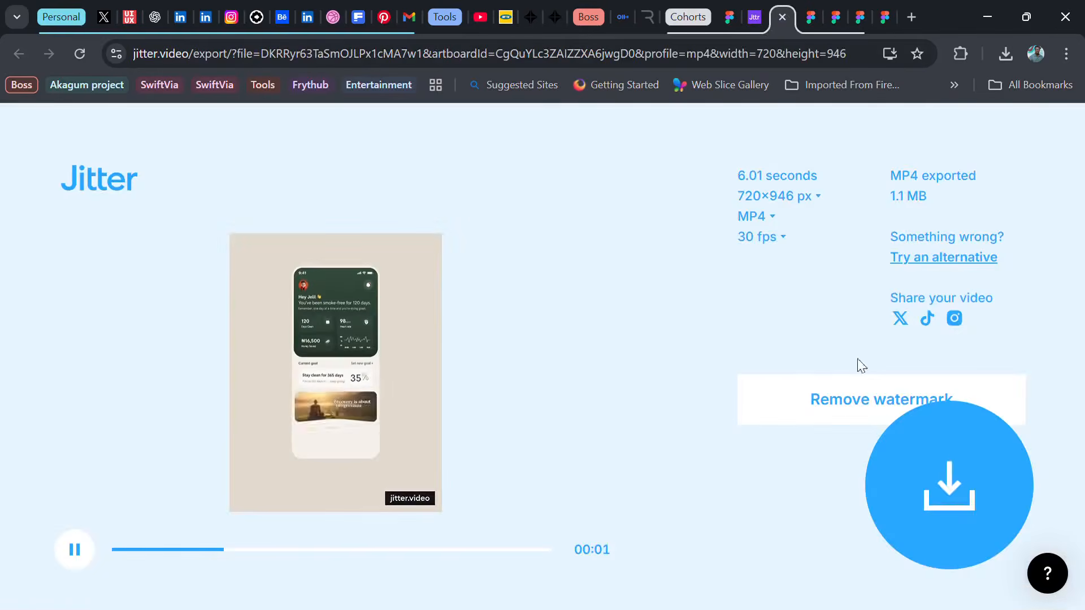
{"action": "left_click", "coordinate": [954, 484]}
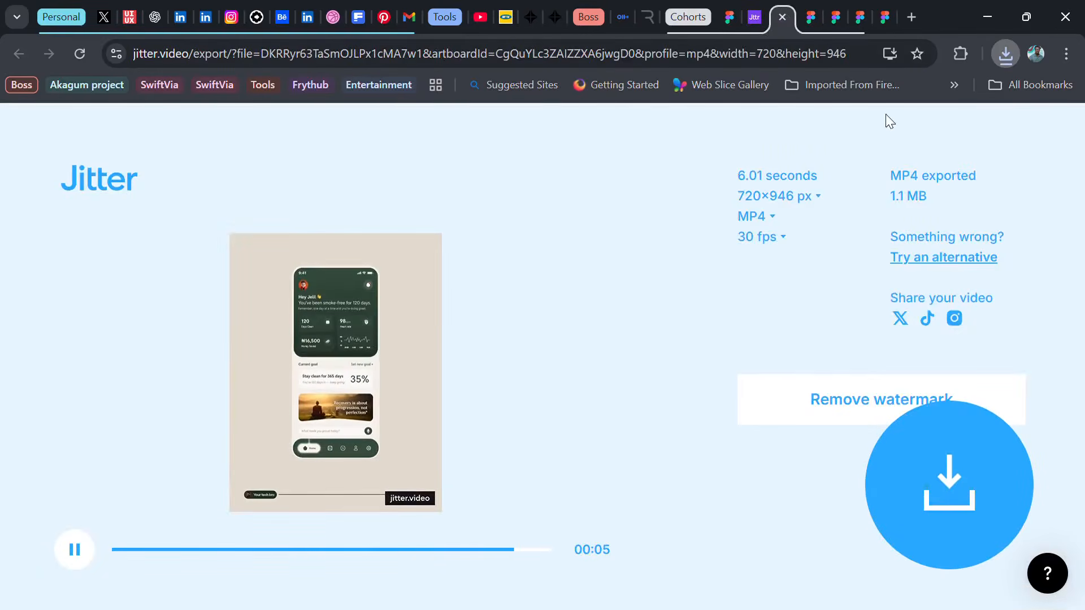